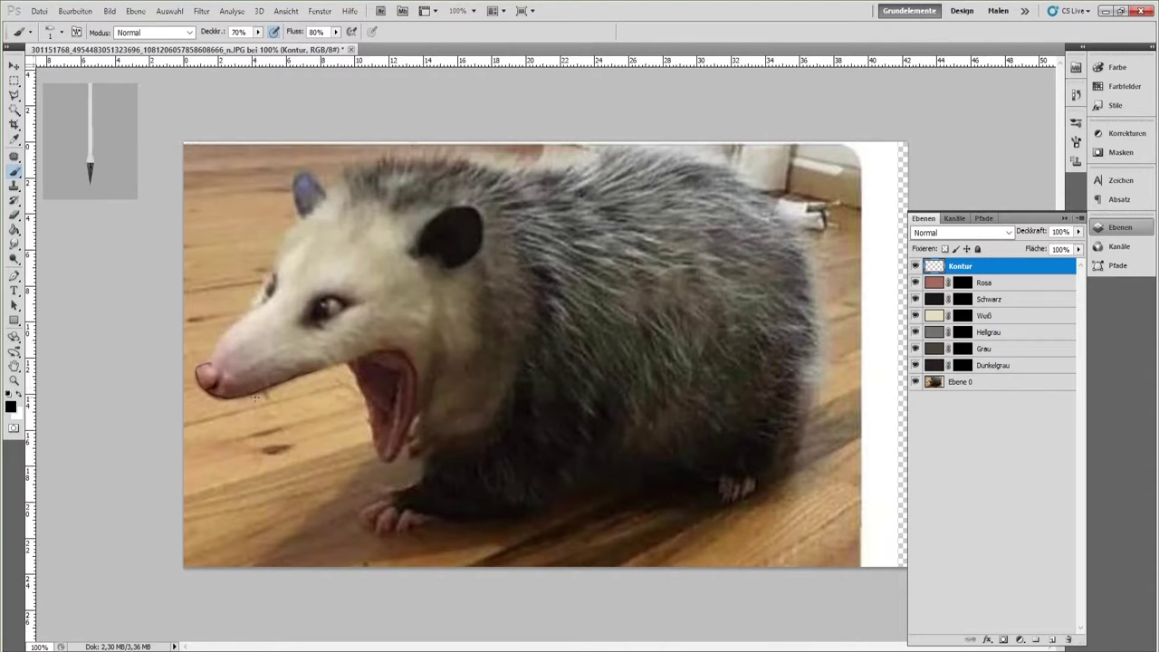
Step: Trace the underside of the snout and the edges of the open mouth with the Brush on the Kontur layer
left_click(14, 380)
left_click_drag(213, 448, 302, 438)
key("space")
left_click_drag(433, 348, 543, 339)
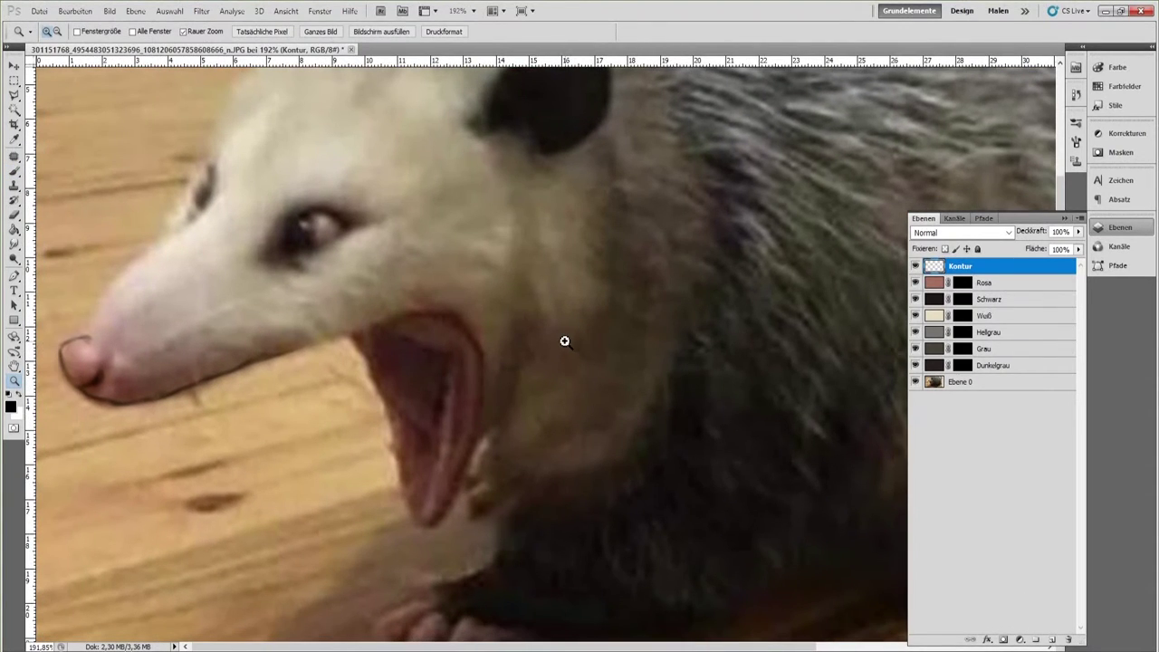
key("b")
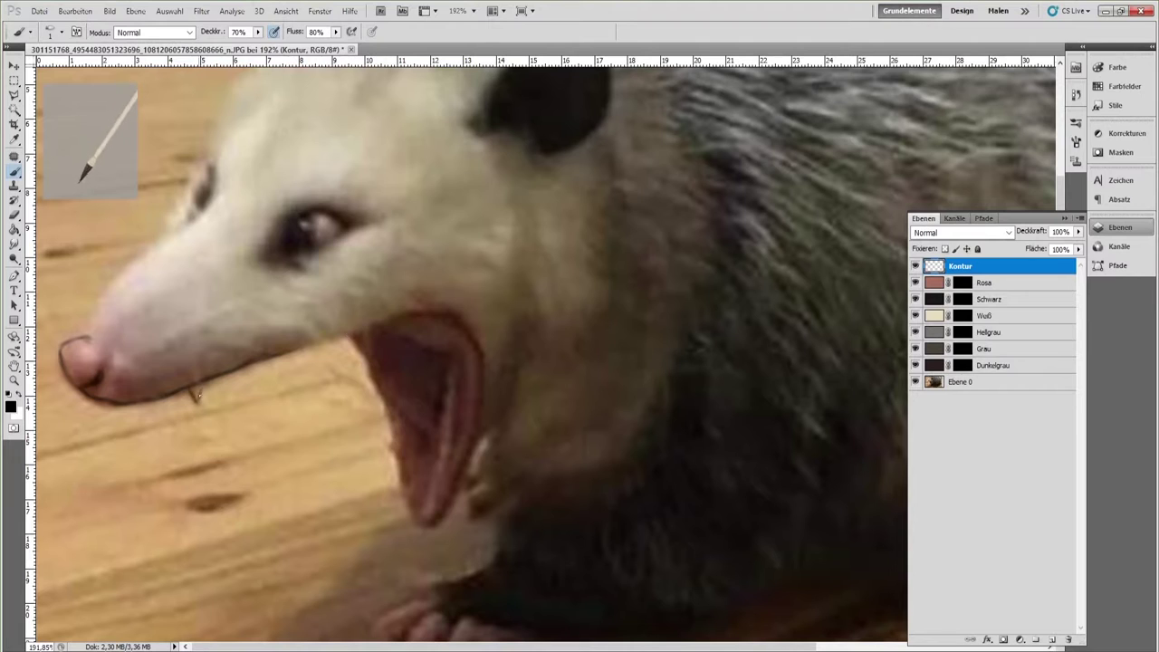
left_click_drag(246, 366, 433, 312)
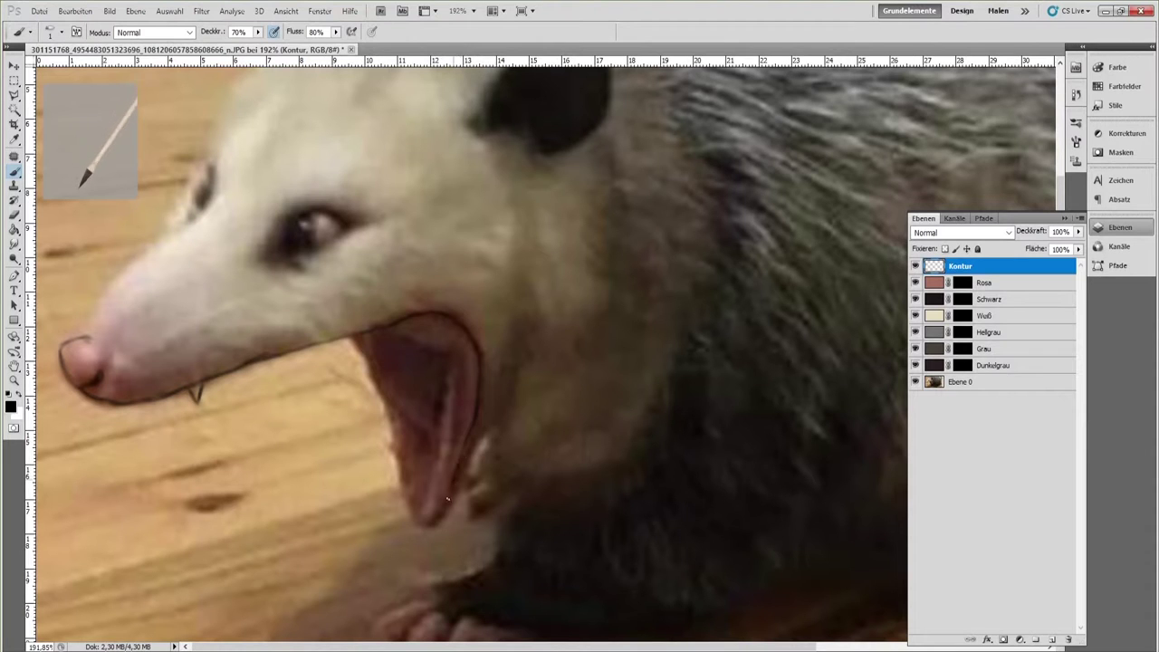
left_click_drag(373, 366, 390, 444)
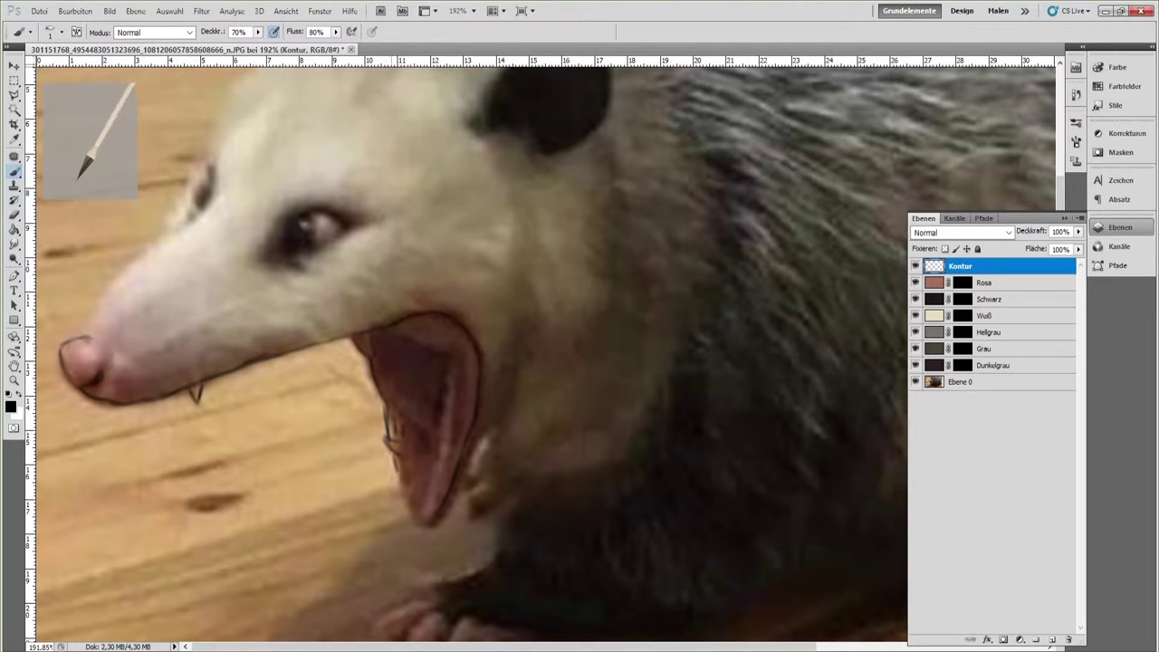
Step: Touch up the lower jaw contour with the Eraser and brush in the teeth and inner mouth lines
key("e")
left_click(61, 36)
left_click_drag(42, 68, 24, 69)
left_click(57, 29)
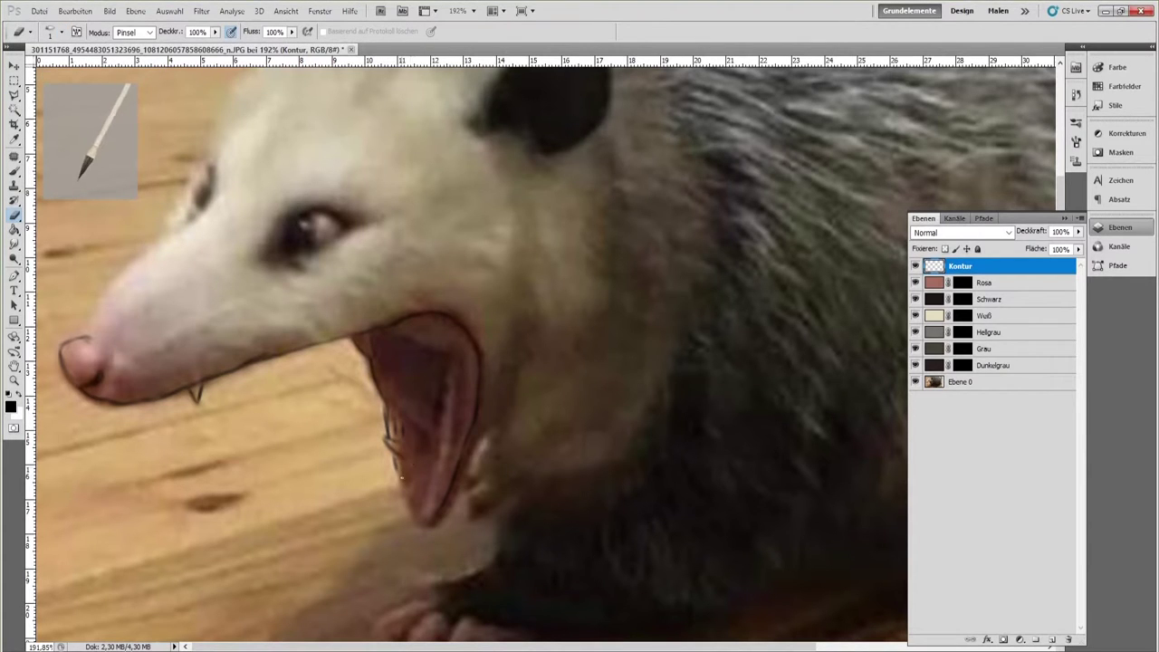
key("b")
left_click_drag(400, 434, 346, 341)
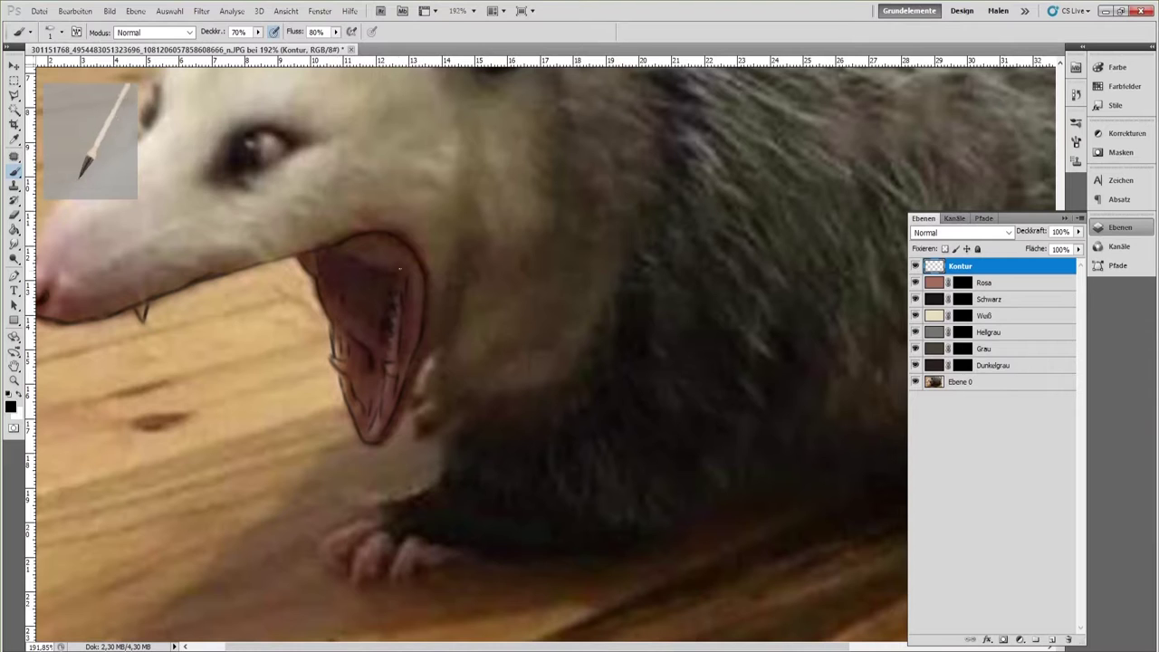
Step: Draw the contours of the throat, chest and front paw, including the toes and claws
left_click_drag(401, 420, 423, 367)
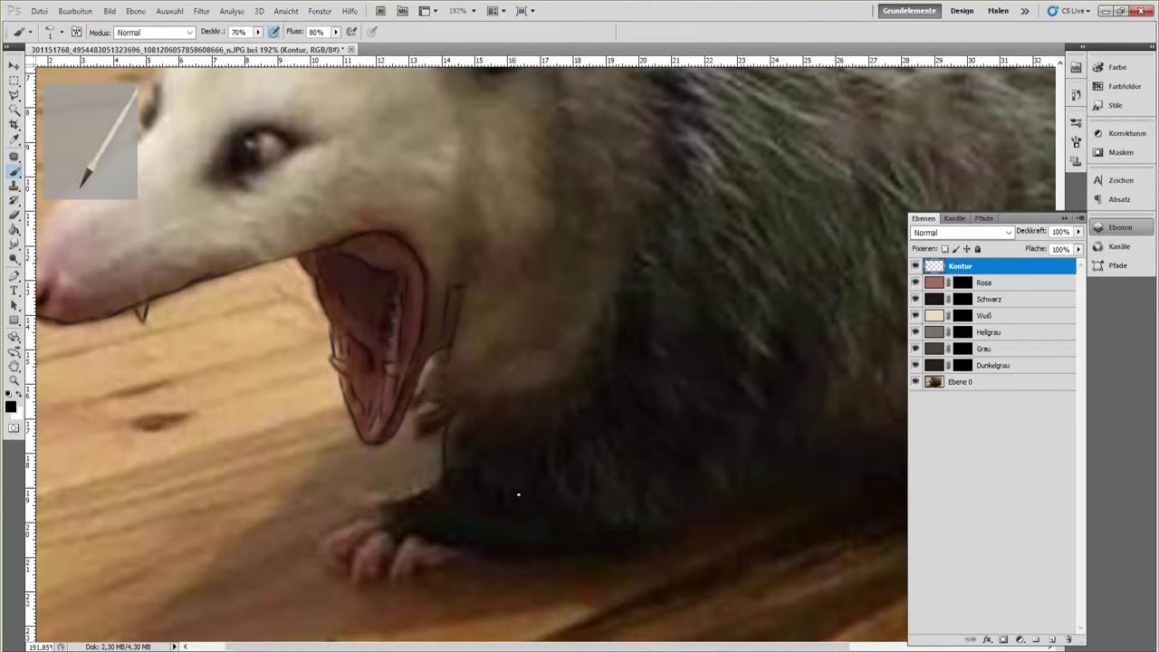
left_click_drag(434, 482, 392, 489)
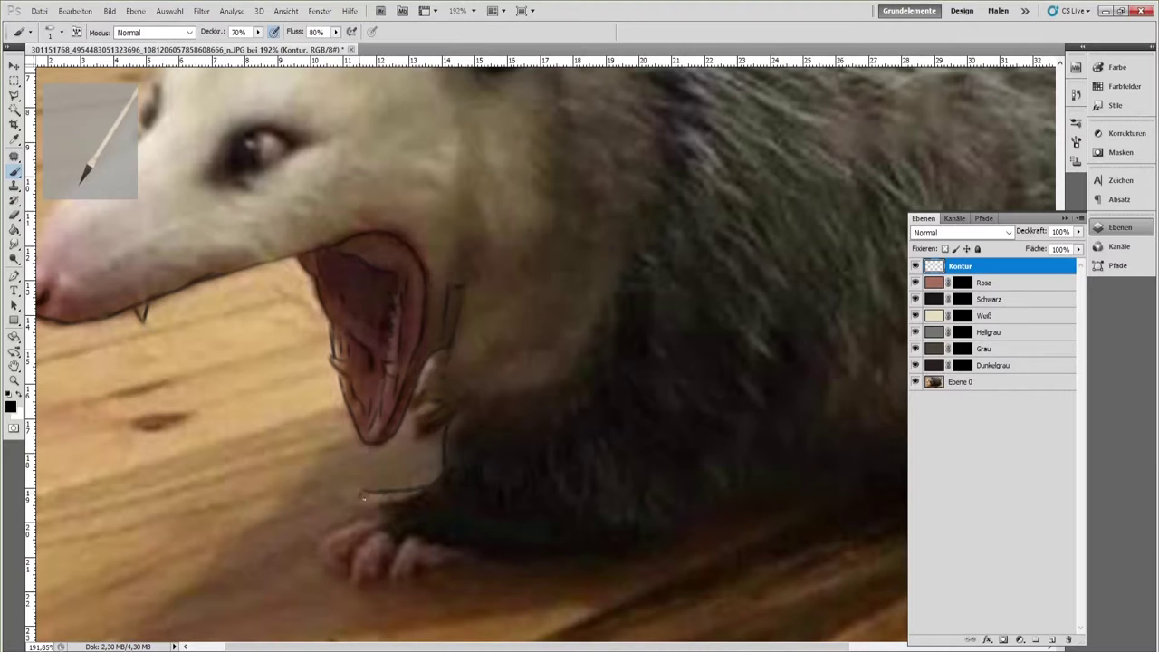
left_click_drag(406, 531, 398, 540)
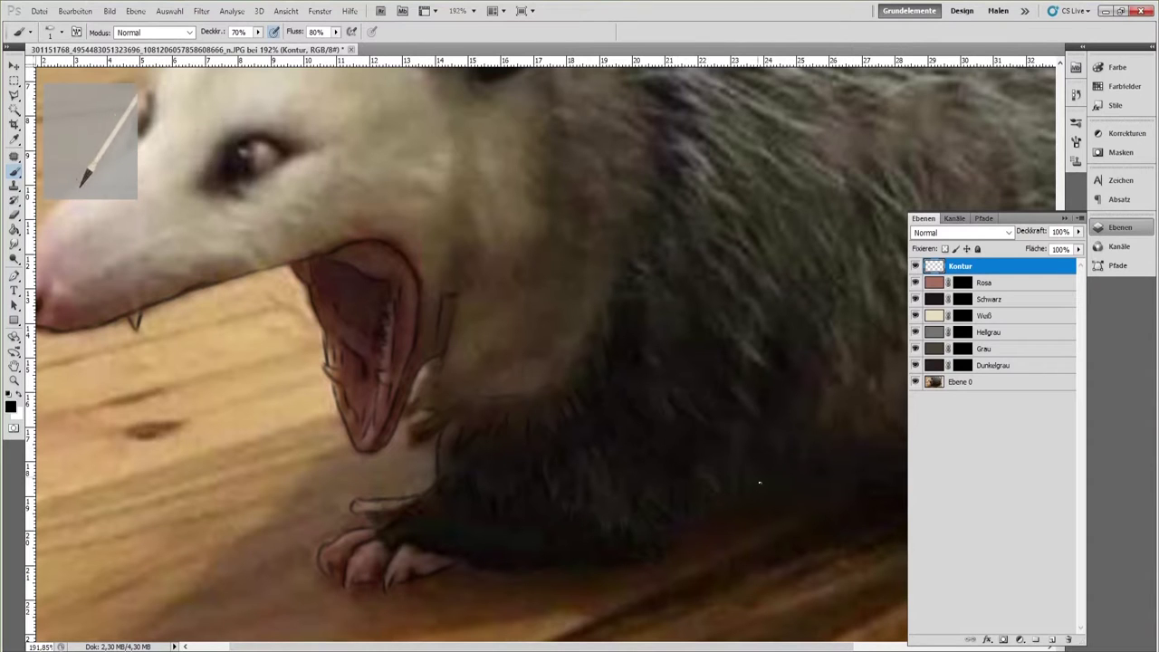
Step: Add fur strokes along the belly and outline the toes of the hind foot
left_click_drag(852, 328, 542, 317)
mouse_move(537, 407)
left_mouse_down()
mouse_move(535, 466)
mouse_move(536, 408)
left_mouse_up()
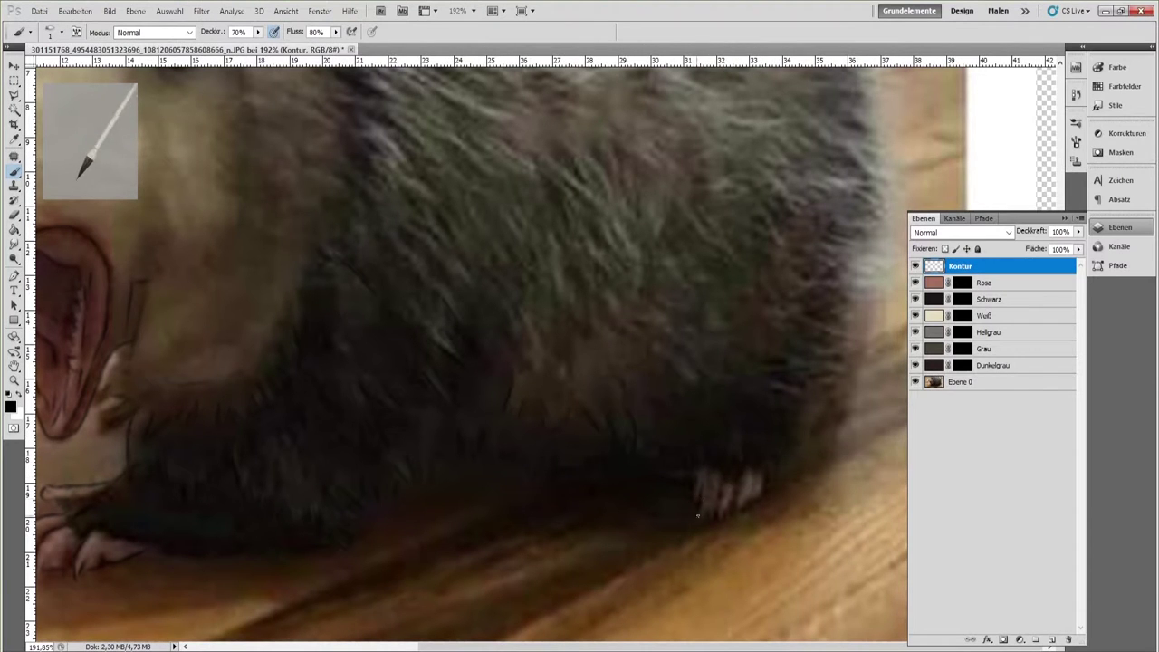
left_click_drag(783, 472, 845, 431)
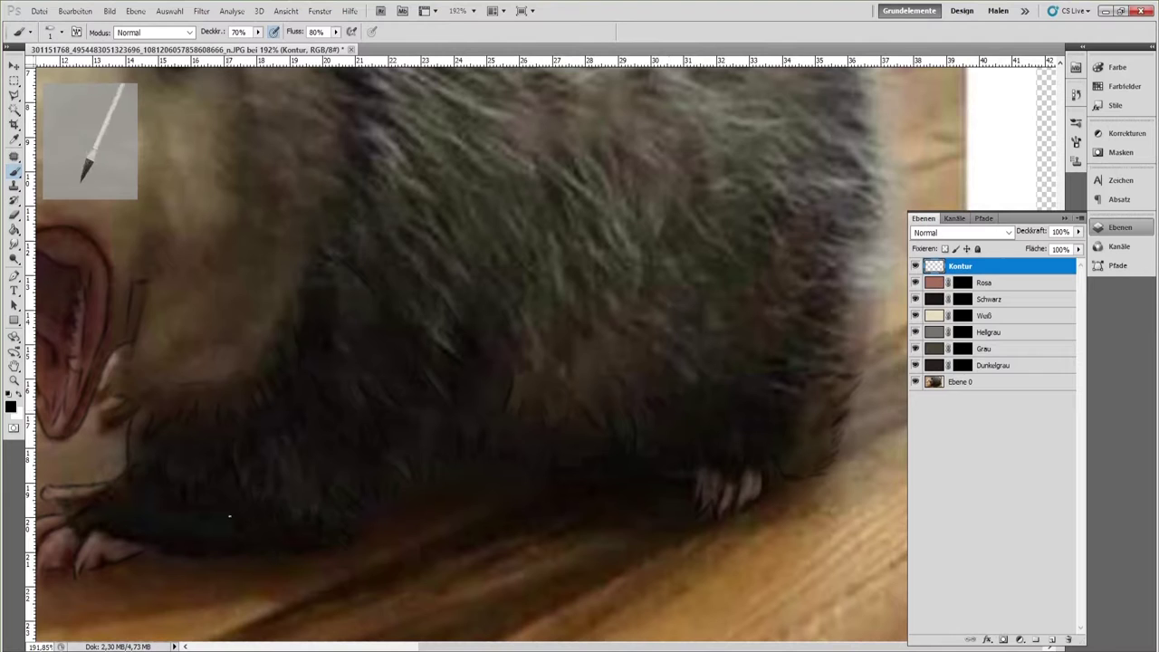
Step: Draw short fur strokes along the rear edge of the opossum's rump
left_click_drag(838, 365, 869, 336)
mouse_move(861, 332)
left_mouse_down()
mouse_move(881, 321)
mouse_move(882, 296)
left_mouse_up()
left_click_drag(813, 322, 843, 328)
left_click_drag(870, 290, 883, 284)
left_click_drag(868, 275, 883, 271)
left_click_drag(755, 326, 755, 355)
left_click(15, 381)
left_click(737, 481)
left_click_drag(602, 386, 354, 446)
key("b")
left_click_drag(631, 396, 645, 384)
left_click_drag(642, 325, 659, 331)
left_click_drag(586, 340, 613, 327)
left_click_drag(599, 325, 625, 321)
left_click_drag(604, 314, 652, 296)
mouse_move(623, 292)
left_mouse_down()
mouse_move(651, 283)
mouse_move(647, 269)
left_mouse_up()
left_click_drag(650, 293, 658, 286)
Step: Draw a curled tail behind the rump, extending over the white margin, and fill it with short fur strokes
mouse_move(631, 482)
left_mouse_down()
mouse_move(690, 432)
mouse_move(683, 438)
mouse_move(742, 353)
mouse_move(762, 393)
mouse_move(800, 320)
mouse_move(782, 299)
mouse_move(672, 268)
left_mouse_up()
mouse_move(657, 322)
left_mouse_down()
mouse_move(718, 304)
mouse_move(709, 293)
left_mouse_up()
left_click_drag(739, 338, 763, 366)
left_click_drag(735, 324, 759, 346)
mouse_move(744, 306)
left_mouse_down()
mouse_move(769, 318)
mouse_move(767, 346)
left_mouse_up()
left_click_drag(750, 291, 740, 294)
mouse_move(723, 346)
left_mouse_down()
mouse_move(723, 384)
mouse_move(702, 426)
left_mouse_up()
left_click_drag(688, 416, 637, 458)
left_click_drag(690, 322, 667, 342)
Step: Add scattered fur strokes across the lower and middle flank
left_click_drag(683, 263, 741, 384)
left_click_drag(501, 467, 521, 483)
left_click_drag(490, 463, 503, 489)
left_click_drag(480, 530, 505, 552)
mouse_move(464, 480)
left_mouse_down()
mouse_move(474, 436)
mouse_move(517, 419)
left_mouse_up()
left_click_drag(422, 430, 442, 456)
left_click_drag(412, 447, 433, 467)
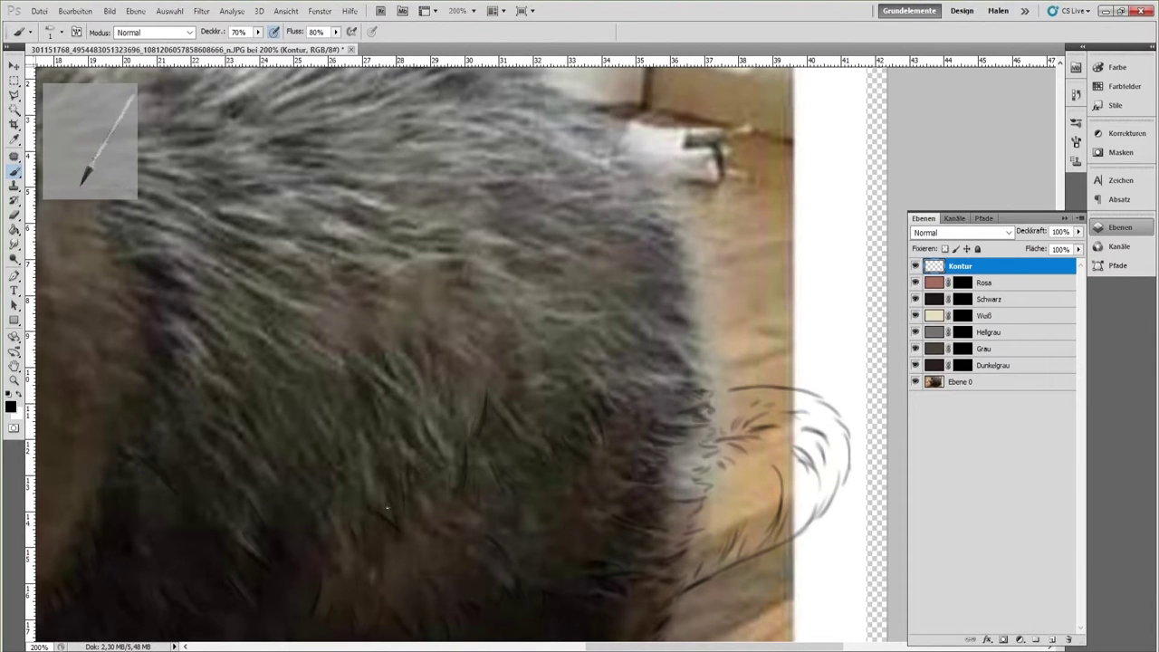
left_click_drag(322, 452, 338, 473)
left_click_drag(372, 374, 392, 404)
mouse_move(400, 358)
left_mouse_down()
mouse_move(420, 390)
mouse_move(439, 391)
left_mouse_up()
left_click_drag(453, 366, 455, 404)
mouse_move(461, 351)
left_mouse_down()
mouse_move(484, 373)
mouse_move(559, 376)
left_mouse_up()
left_click_drag(598, 330, 610, 349)
Step: Continue the fur strokes up the rump's rear edge above the tail
left_click_drag(590, 360, 609, 373)
left_click_drag(712, 318, 687, 355)
left_click_drag(708, 306, 686, 324)
left_click_drag(710, 366, 696, 379)
left_click_drag(714, 268, 686, 290)
left_click_drag(706, 234, 664, 247)
left_click_drag(695, 213, 612, 205)
mouse_move(645, 227)
left_mouse_down()
mouse_move(607, 261)
mouse_move(561, 251)
left_mouse_up()
Step: Draw fur strokes following the hair direction from the middle of the flank forward to the shoulder
left_click_drag(607, 308, 566, 275)
mouse_move(597, 314)
left_mouse_down()
mouse_move(547, 316)
mouse_move(505, 274)
left_mouse_up()
mouse_move(544, 255)
left_mouse_down()
mouse_move(519, 243)
mouse_move(404, 277)
mouse_move(387, 249)
left_mouse_up()
left_click_drag(505, 230, 451, 226)
left_click_drag(404, 299, 364, 311)
left_click_drag(388, 270, 293, 295)
mouse_move(317, 298)
left_mouse_down()
mouse_move(289, 311)
mouse_move(293, 362)
left_mouse_up()
left_click_drag(306, 342, 272, 373)
left_click_drag(190, 393, 208, 413)
mouse_move(177, 372)
left_mouse_down()
mouse_move(194, 383)
mouse_move(202, 372)
left_mouse_up()
left_click_drag(179, 322, 201, 338)
left_click_drag(192, 330, 214, 360)
left_click_drag(185, 315, 216, 332)
left_click_drag(239, 264, 281, 285)
left_click_drag(244, 289, 279, 305)
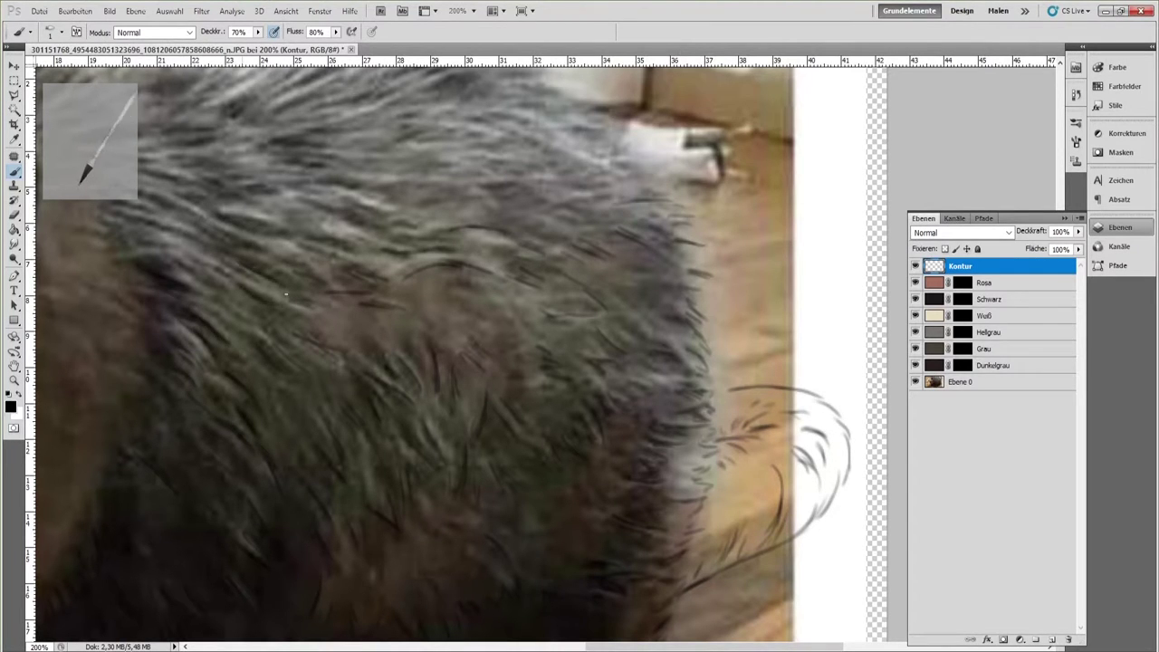
Step: Add fur strokes over the upper rump and across the upper flank
left_click_drag(544, 226, 578, 331)
left_click_drag(692, 293, 589, 298)
mouse_move(687, 260)
left_mouse_down()
mouse_move(637, 261)
mouse_move(654, 270)
left_mouse_up()
mouse_move(666, 239)
left_mouse_down()
mouse_move(634, 250)
mouse_move(599, 234)
left_mouse_up()
mouse_move(635, 197)
left_mouse_down()
mouse_move(573, 217)
mouse_move(592, 203)
left_mouse_up()
mouse_move(618, 172)
left_mouse_down()
mouse_move(563, 190)
mouse_move(547, 177)
left_mouse_up()
left_click_drag(560, 151, 437, 201)
left_click_drag(494, 167, 431, 194)
mouse_move(494, 210)
left_mouse_down()
mouse_move(436, 230)
mouse_move(448, 244)
left_mouse_up()
mouse_move(580, 223)
left_mouse_down()
mouse_move(480, 248)
mouse_move(530, 259)
left_mouse_up()
mouse_move(528, 284)
left_mouse_down()
mouse_move(512, 289)
mouse_move(535, 297)
left_mouse_up()
left_click_drag(428, 286, 480, 289)
left_click_drag(406, 269, 500, 266)
left_click_drag(364, 284, 413, 300)
left_click_drag(389, 296, 440, 315)
left_click_drag(356, 314, 402, 329)
left_click_drag(321, 249, 372, 244)
mouse_move(306, 236)
left_mouse_down()
mouse_move(353, 230)
mouse_move(310, 231)
left_mouse_up()
Step: Draw fur strokes along the ridge of the back and down towards the shoulder
left_click_drag(409, 197, 292, 214)
mouse_move(378, 190)
left_mouse_down()
mouse_move(314, 216)
mouse_move(309, 205)
left_mouse_up()
left_click_drag(463, 129, 393, 167)
left_click_drag(522, 136, 454, 150)
left_click_drag(529, 143, 492, 156)
left_click_drag(449, 121, 364, 152)
left_click_drag(442, 123, 339, 157)
left_click_drag(384, 120, 255, 181)
mouse_move(277, 156)
left_mouse_down()
mouse_move(241, 179)
mouse_move(231, 221)
left_mouse_up()
left_click_drag(305, 210, 261, 233)
left_click_drag(259, 248, 206, 255)
left_click_drag(290, 283, 239, 283)
left_click_drag(238, 313, 176, 298)
Step: Fill the front of the back and the shoulder area with fur strokes
mouse_move(270, 314)
left_mouse_down()
mouse_move(328, 313)
mouse_move(482, 373)
left_mouse_up()
left_click_drag(454, 243, 414, 264)
left_click_drag(449, 226, 371, 248)
mouse_move(386, 223)
left_mouse_down()
mouse_move(351, 247)
mouse_move(318, 248)
left_mouse_up()
left_click_drag(349, 249, 314, 268)
left_click_drag(332, 242, 301, 263)
left_click_drag(392, 256, 344, 277)
left_click_drag(368, 282, 331, 298)
left_click_drag(382, 322, 344, 317)
left_click_drag(385, 330, 342, 320)
mouse_move(368, 350)
left_mouse_down()
mouse_move(342, 339)
mouse_move(334, 359)
left_mouse_up()
Step: Draw upright fur strokes along the neck crest up to the top of the head
left_click_drag(359, 298, 512, 365)
left_click_drag(468, 297, 426, 316)
mouse_move(440, 288)
left_mouse_down()
mouse_move(396, 316)
mouse_move(374, 311)
left_mouse_up()
left_click_drag(402, 273, 355, 315)
mouse_move(362, 268)
left_mouse_down()
mouse_move(345, 308)
mouse_move(326, 306)
left_mouse_up()
left_click_drag(313, 267, 304, 305)
left_click_drag(297, 262, 283, 300)
left_click_drag(301, 263, 292, 288)
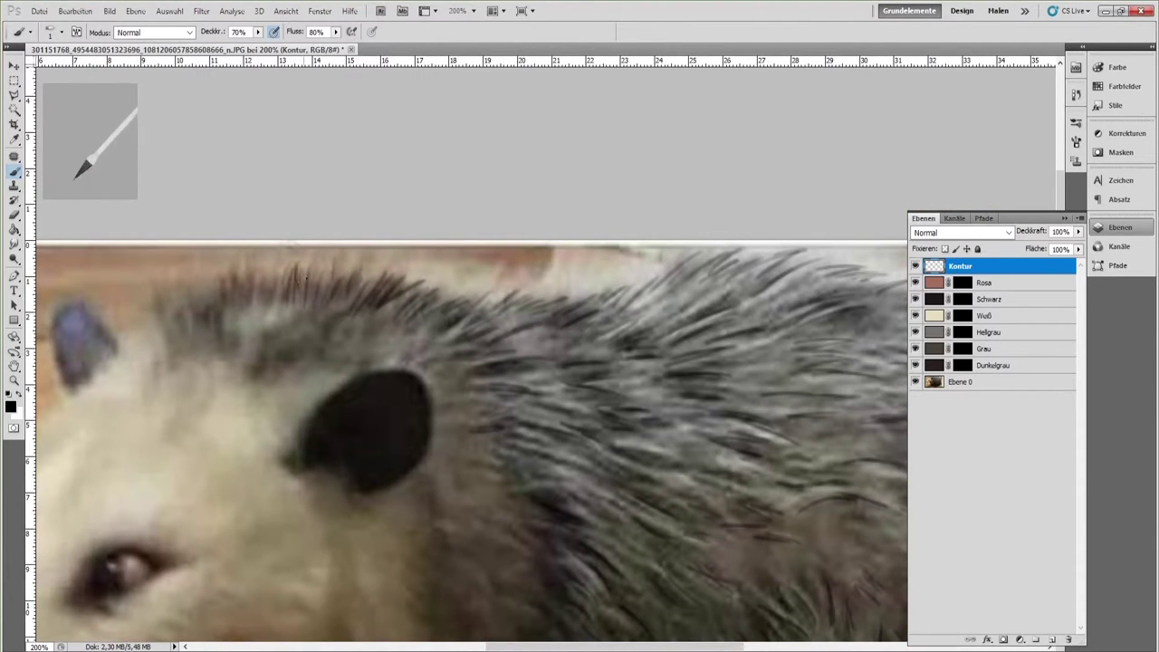
left_click_drag(262, 250, 255, 291)
left_click_drag(241, 279, 219, 308)
mouse_move(221, 296)
left_mouse_down()
mouse_move(210, 355)
mouse_move(181, 324)
left_mouse_up()
left_click_drag(168, 288, 163, 355)
Step: Draw fur strokes across the crown of the head and down behind the near ear
mouse_move(193, 344)
left_mouse_down()
mouse_move(188, 366)
mouse_move(235, 378)
left_mouse_up()
mouse_move(267, 343)
left_mouse_down()
mouse_move(261, 361)
mouse_move(299, 353)
left_mouse_up()
mouse_move(357, 346)
left_mouse_down()
mouse_move(334, 364)
mouse_move(353, 367)
left_mouse_up()
left_click_drag(433, 349, 405, 361)
left_click_drag(447, 355, 415, 373)
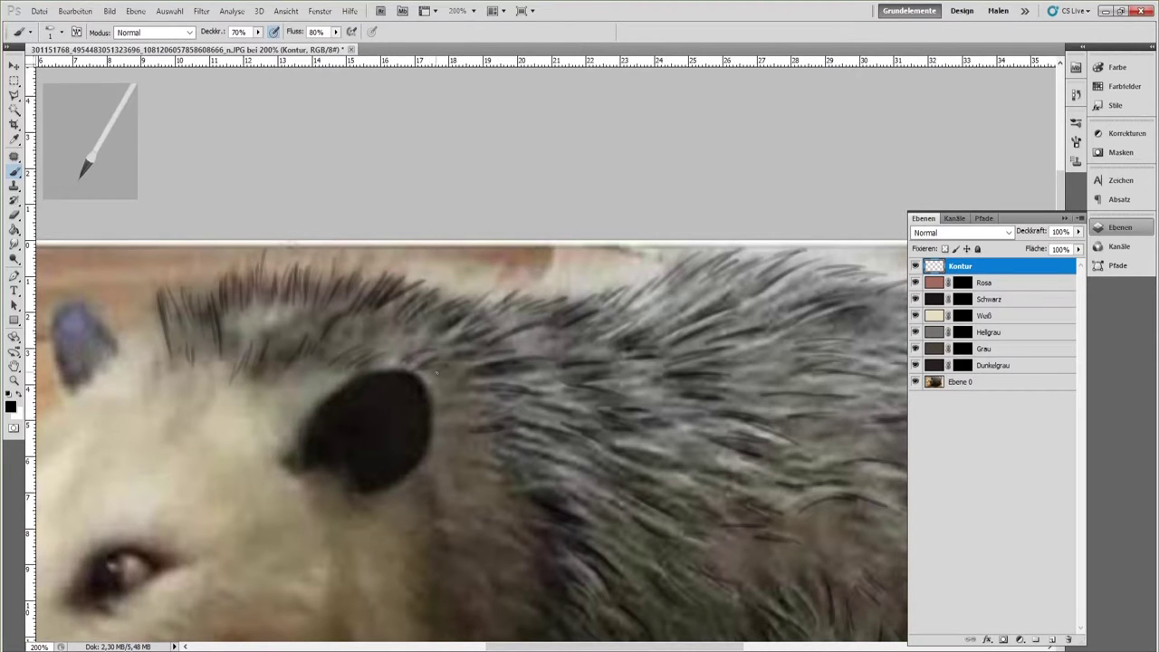
Step: Outline the near ear and add short fur strokes around its edge and just behind it
left_click_drag(299, 456, 434, 380)
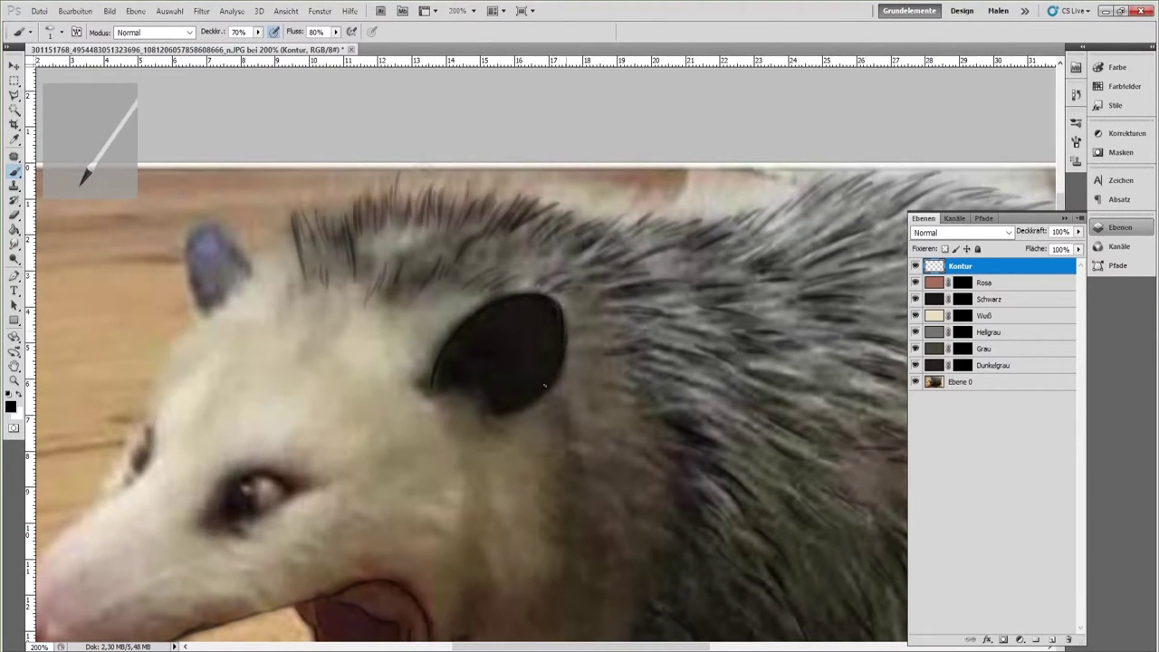
left_click_drag(489, 420, 506, 434)
left_click_drag(547, 395, 572, 414)
left_click_drag(570, 324, 589, 333)
left_click_drag(570, 347, 589, 358)
left_click_drag(568, 399, 603, 404)
Step: Draw short fur strokes down the side of the neck to the throat
mouse_move(570, 417)
left_mouse_down()
mouse_move(607, 437)
mouse_move(586, 450)
mouse_move(657, 348)
left_mouse_up()
left_click_drag(663, 352, 686, 379)
left_click_drag(700, 420, 723, 427)
left_click_drag(678, 257, 714, 286)
left_click_drag(668, 445, 712, 440)
left_click_drag(670, 455, 651, 534)
mouse_move(625, 534)
left_mouse_down()
mouse_move(639, 546)
mouse_move(613, 574)
left_mouse_up()
mouse_move(577, 557)
left_mouse_down()
mouse_move(586, 574)
mouse_move(552, 578)
left_mouse_up()
Step: Add sparse short fur strokes over the cheek between the throat and the near ear
mouse_move(535, 484)
left_mouse_down()
mouse_move(544, 497)
mouse_move(560, 487)
left_mouse_up()
left_click_drag(588, 475, 597, 489)
left_click_drag(602, 447, 616, 473)
left_click_drag(605, 408, 619, 416)
left_click_drag(598, 378, 616, 395)
left_click_drag(612, 366, 634, 373)
mouse_move(552, 330)
left_mouse_down()
mouse_move(577, 335)
mouse_move(538, 336)
left_mouse_up()
mouse_move(537, 376)
left_mouse_down()
mouse_move(549, 383)
mouse_move(534, 408)
left_mouse_up()
Step: Add short hair strokes below the near ear, across the lower cheek and along the upper jaw
left_click_drag(478, 294, 496, 301)
left_click_drag(461, 300, 478, 309)
left_click_drag(480, 370, 500, 378)
left_click_drag(409, 379, 418, 391)
mouse_move(355, 427)
left_mouse_down()
mouse_move(371, 442)
mouse_move(344, 458)
left_mouse_up()
left_click_drag(259, 465, 286, 471)
mouse_move(245, 469)
left_mouse_down()
mouse_move(262, 473)
mouse_move(241, 489)
left_mouse_up()
mouse_move(167, 490)
left_mouse_down()
mouse_move(183, 495)
mouse_move(140, 510)
left_mouse_up()
mouse_move(112, 502)
left_mouse_down()
mouse_move(133, 513)
mouse_move(230, 447)
left_mouse_up()
Step: Draw short hair strokes on the snout and along the profile from the nose up to the forehead
mouse_move(133, 456)
left_mouse_down()
mouse_move(140, 462)
mouse_move(146, 426)
left_mouse_up()
left_click_drag(154, 428, 183, 402)
mouse_move(219, 440)
left_mouse_down()
mouse_move(232, 429)
mouse_move(225, 438)
left_mouse_up()
left_click_drag(266, 424, 308, 402)
mouse_move(273, 405)
left_mouse_down()
mouse_move(328, 344)
mouse_move(364, 359)
mouse_move(284, 398)
mouse_move(309, 350)
mouse_move(359, 364)
mouse_move(307, 392)
left_mouse_up()
mouse_move(87, 475)
left_mouse_down()
mouse_move(137, 393)
mouse_move(217, 315)
mouse_move(199, 352)
left_mouse_up()
left_click_drag(151, 384, 165, 356)
mouse_move(172, 352)
left_mouse_down()
mouse_move(185, 322)
mouse_move(208, 306)
mouse_move(204, 315)
left_mouse_up()
left_click_drag(197, 334, 189, 361)
left_click_drag(209, 281, 198, 299)
left_click_drag(192, 348, 185, 361)
left_click_drag(217, 262, 211, 283)
Step: Add hair strokes around the eye and on the forehead, and outline the far ear
mouse_move(249, 241)
left_mouse_down()
mouse_move(239, 261)
mouse_move(273, 257)
left_mouse_up()
left_click_drag(301, 254, 291, 293)
left_click_drag(288, 319, 277, 335)
left_click_drag(366, 315, 347, 333)
left_click_drag(335, 273, 366, 268)
left_click_drag(427, 277, 426, 291)
left_click_drag(402, 190, 387, 243)
left_click_drag(390, 202, 382, 223)
left_click_drag(350, 182, 346, 201)
left_click_drag(344, 102, 308, 157)
left_click_drag(285, 174, 254, 206)
left_click_drag(244, 204, 239, 225)
mouse_move(266, 188)
left_mouse_down()
mouse_move(254, 158)
mouse_move(262, 103)
mouse_move(315, 148)
left_mouse_up()
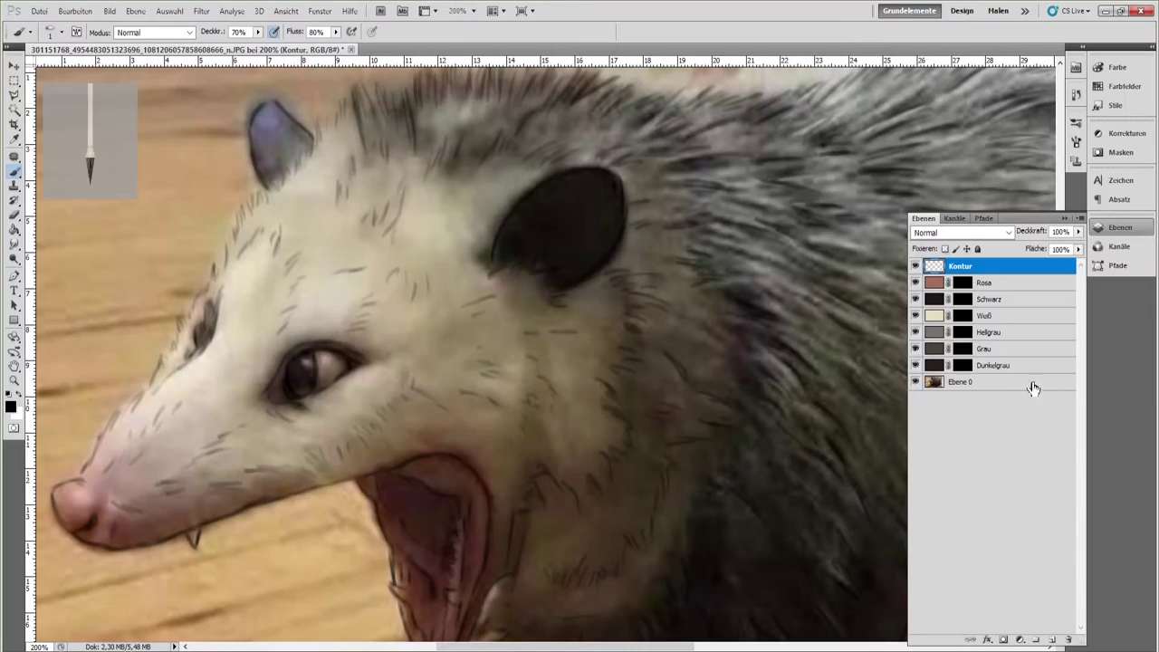
Step: Hide the photo layer, add a new layer beneath the colour layers and fill it with white
left_click(915, 382)
key("z")
left_click_drag(810, 321, 751, 321)
left_click(1008, 397)
left_click(1079, 220)
left_click(1041, 233)
key("Return")
left_click_drag(976, 266, 985, 372)
left_click(18, 394)
left_click(14, 230)
left_click(241, 508)
left_click(1114, 227)
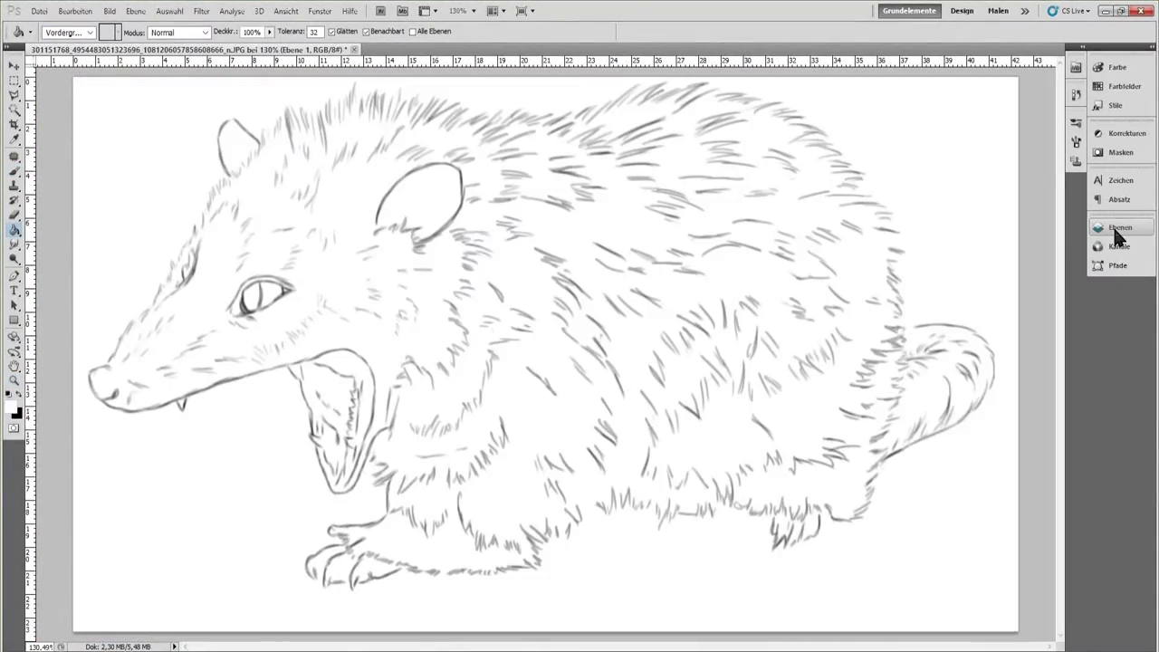
left_click(1119, 228)
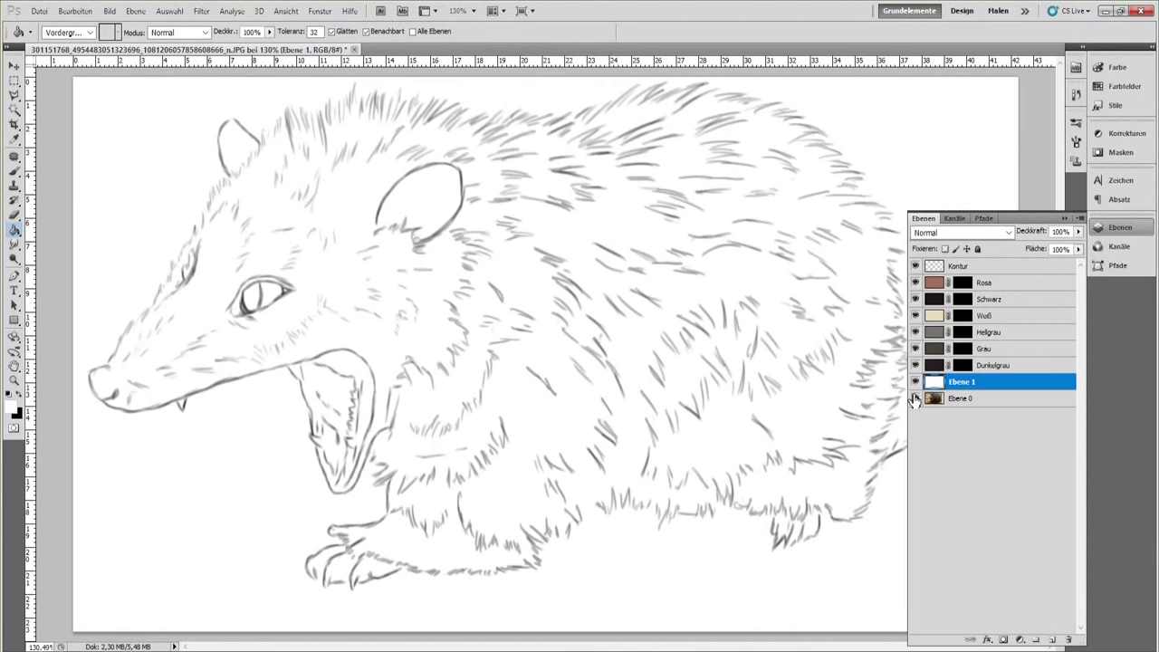
Step: Show the photo instead of the white layer and prepare a hard 67 px brush at 100% opacity and flow for the Hellgrau mask
left_click(915, 381)
left_click(940, 335)
left_click(962, 332)
key("x")
key("b")
left_click(56, 34)
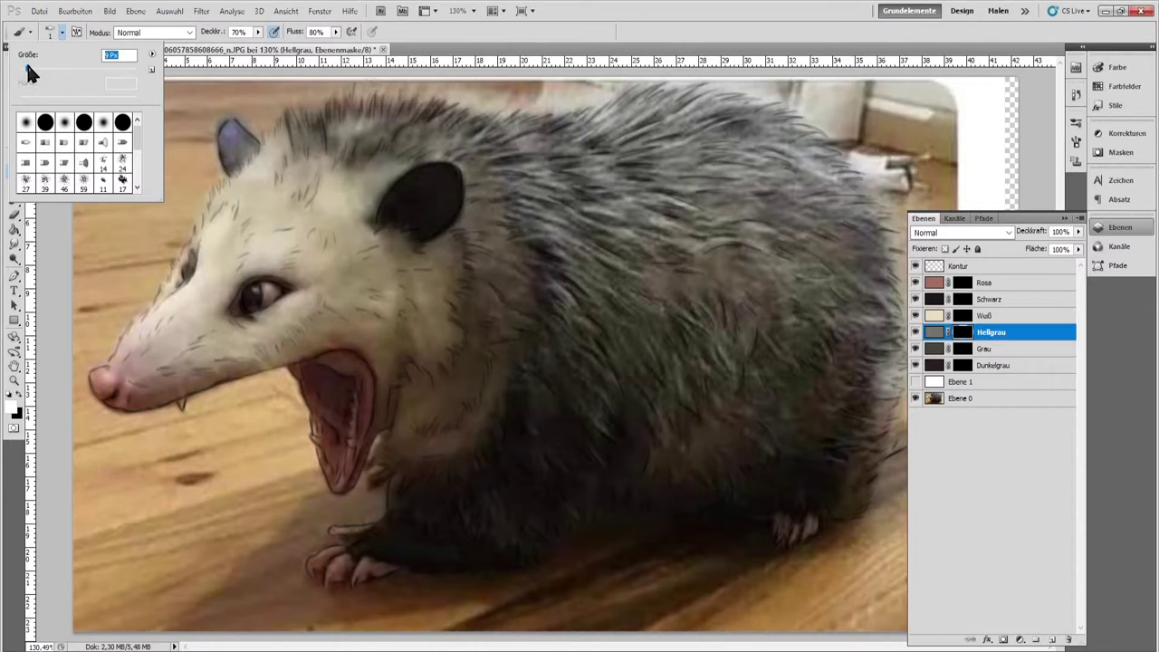
mouse_move(257, 32)
left_mouse_down()
mouse_move(281, 54)
mouse_move(355, 46)
left_mouse_up()
left_click(335, 32)
left_click(56, 33)
Step: Paint the body and upper front leg into the Hellgrau mask and set the layer opacity to 31%
left_click_drag(670, 291, 646, 288)
mouse_move(534, 172)
left_mouse_down()
mouse_move(289, 163)
mouse_move(507, 254)
left_mouse_up()
mouse_move(443, 494)
left_mouse_down()
mouse_move(457, 469)
mouse_move(555, 492)
mouse_move(665, 471)
mouse_move(779, 480)
mouse_move(847, 425)
mouse_move(849, 278)
mouse_move(770, 151)
mouse_move(572, 158)
mouse_move(523, 209)
mouse_move(630, 421)
mouse_move(805, 416)
mouse_move(827, 306)
mouse_move(693, 193)
mouse_move(759, 335)
left_mouse_up()
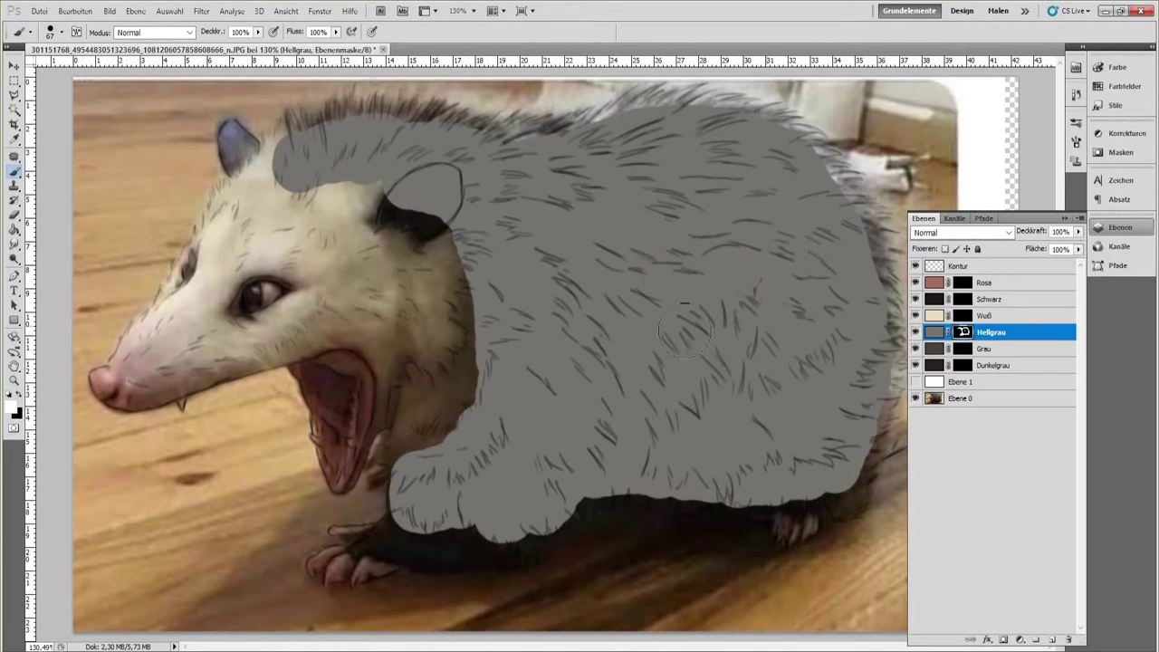
left_click(1078, 232)
left_click_drag(1050, 245, 1036, 245)
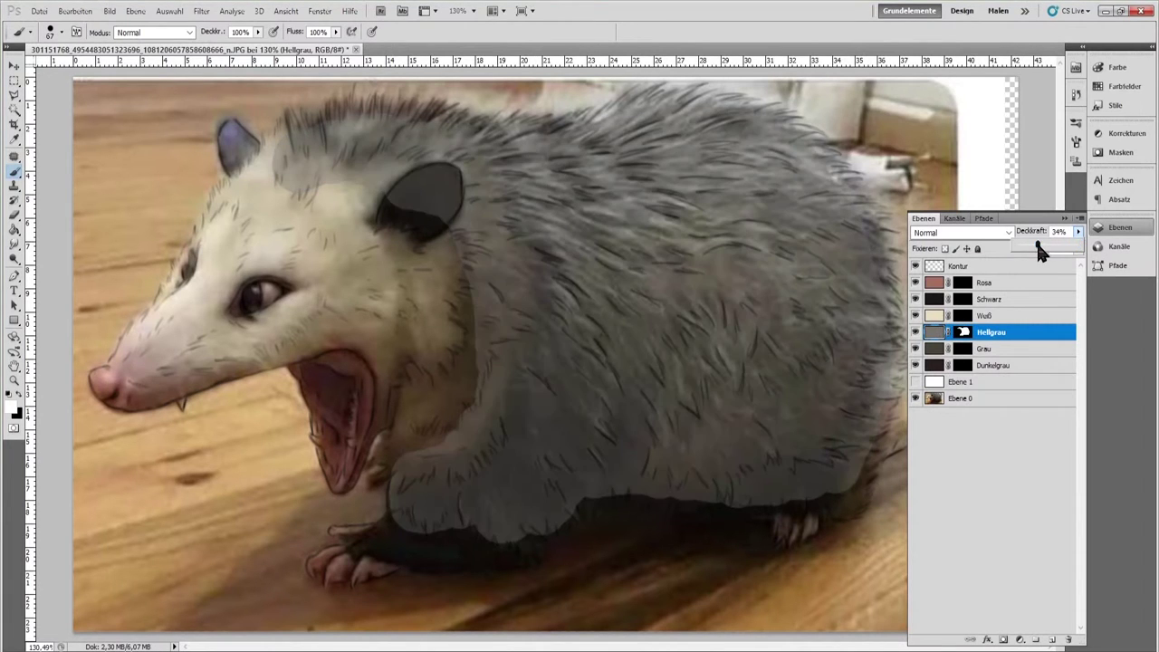
Step: Switch to an 11 px bristle brush with 86% opacity and 75% flow
left_click(61, 32)
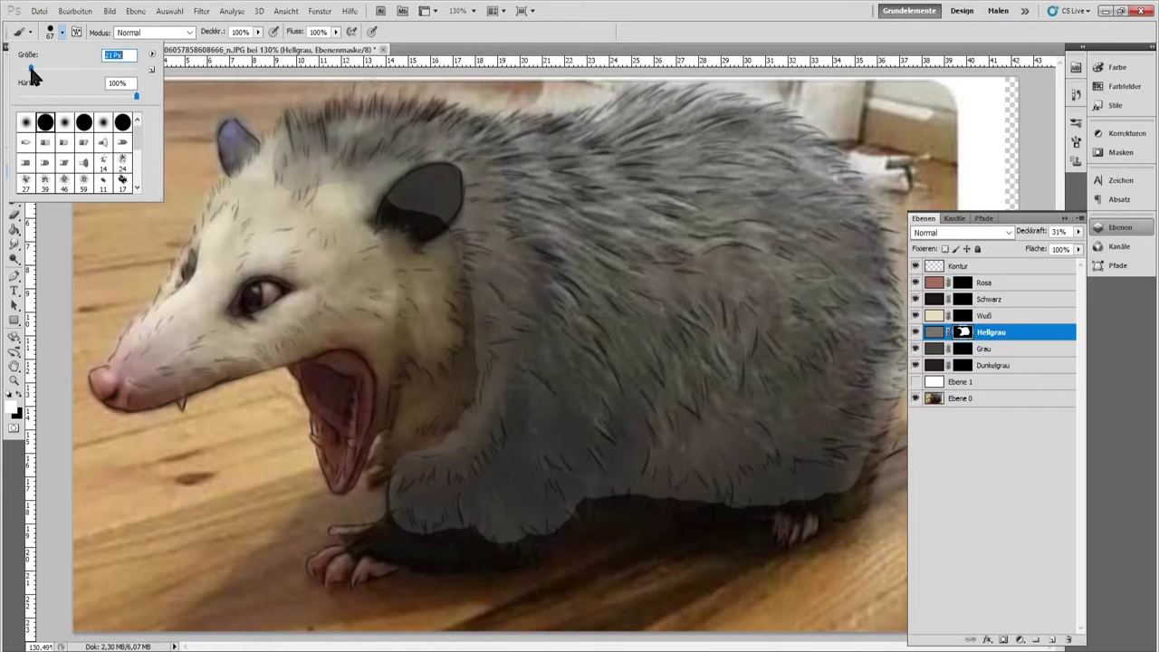
left_click_drag(257, 31, 254, 57)
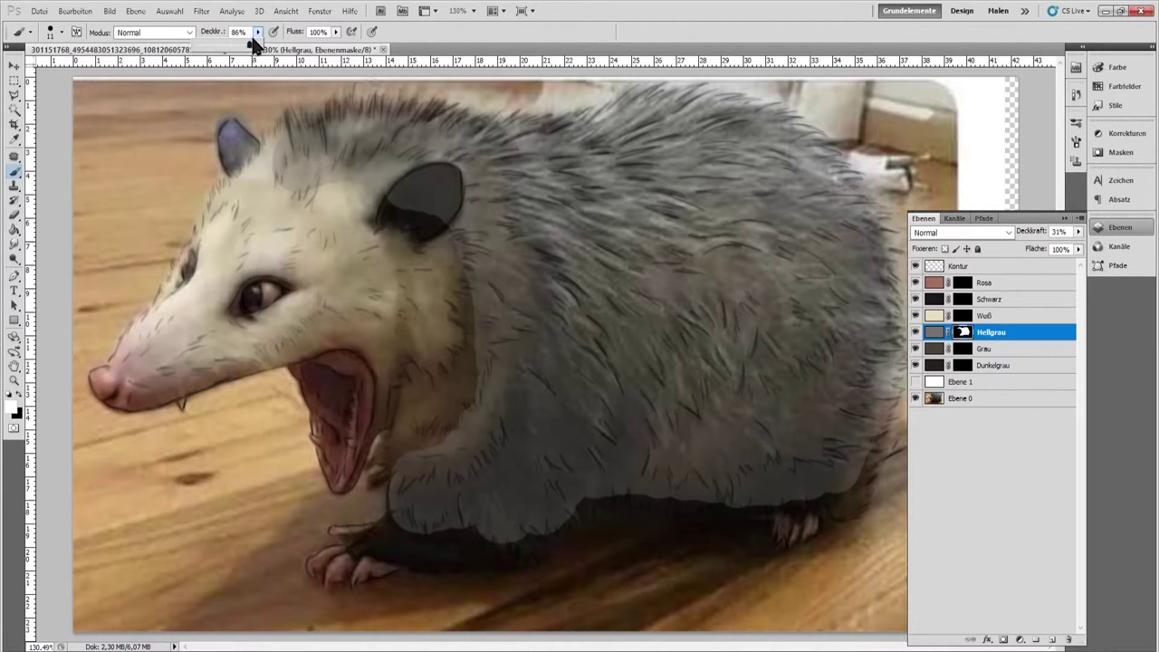
left_click_drag(335, 32, 321, 46)
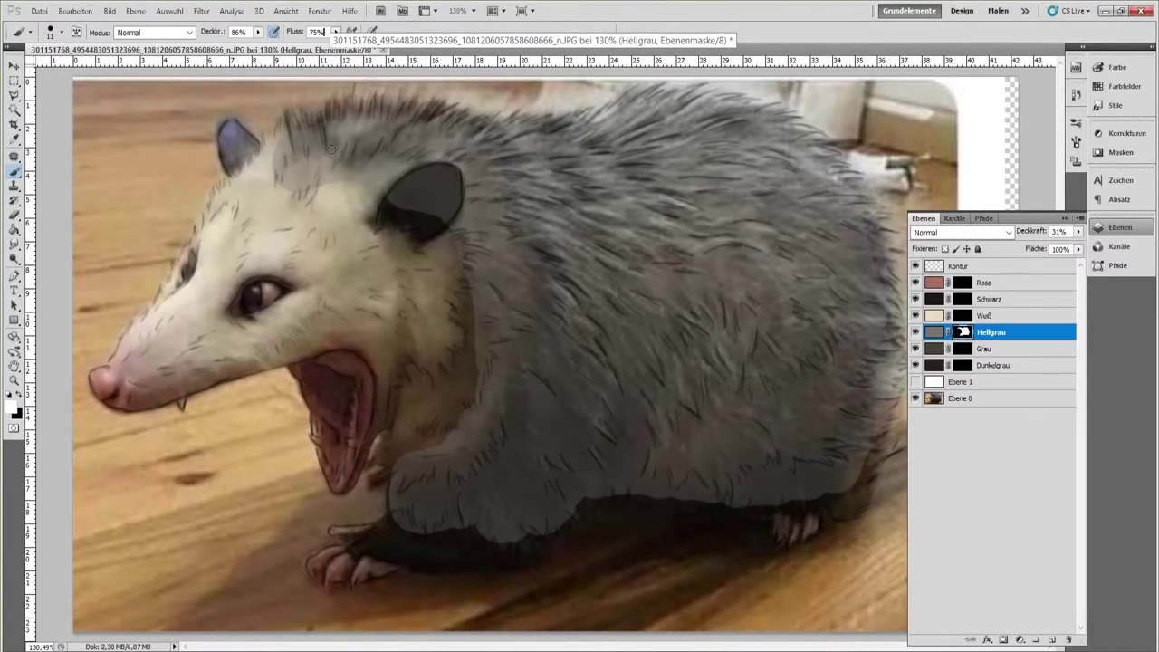
left_click(60, 32)
double_click(32, 154)
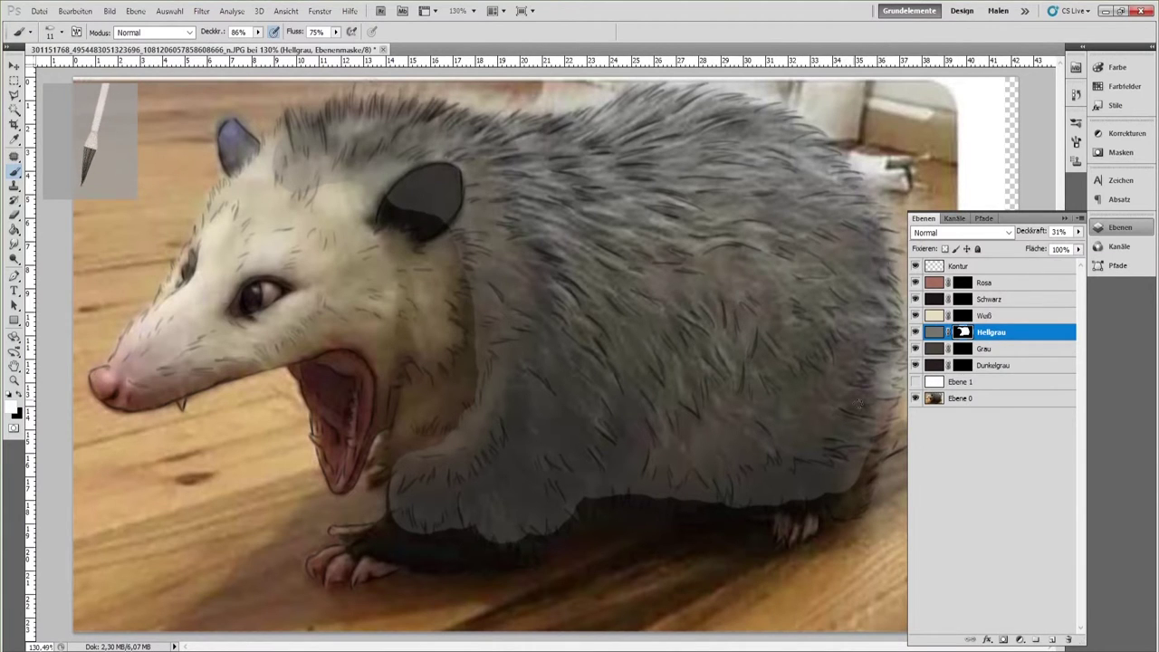
Step: Paint fur on the Grau mask over the upper front leg, shoulder and front of the belly
left_click(963, 351)
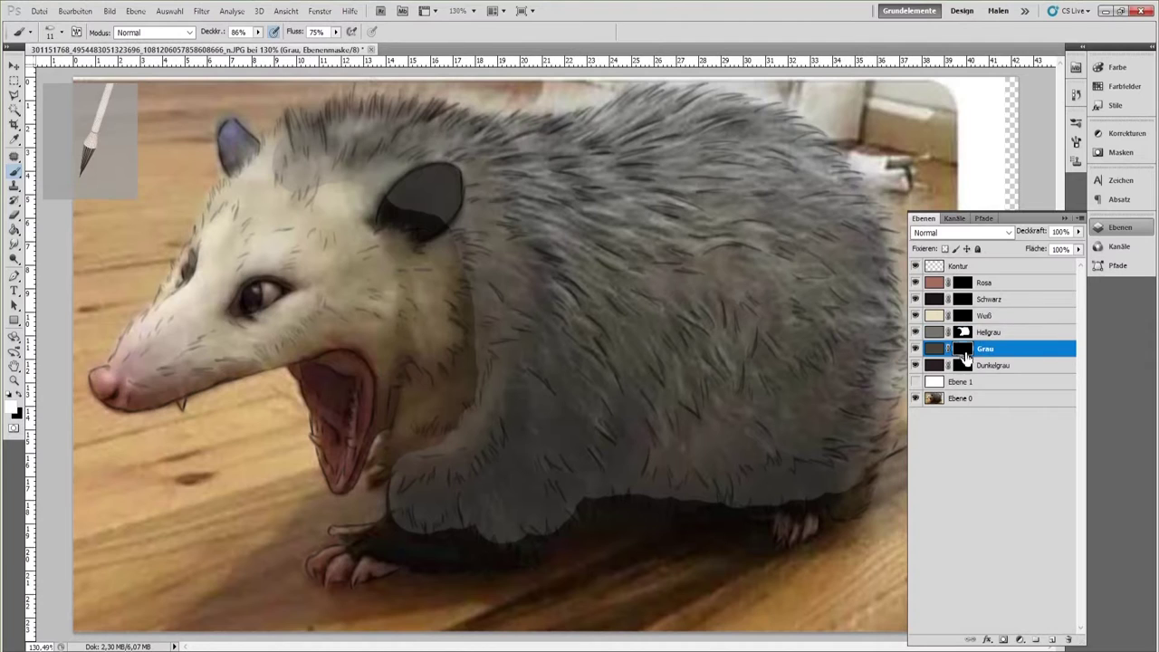
mouse_move(405, 470)
left_mouse_down()
mouse_move(399, 498)
mouse_move(418, 507)
mouse_move(459, 487)
mouse_move(448, 509)
mouse_move(507, 457)
mouse_move(521, 373)
mouse_move(554, 380)
mouse_move(567, 366)
mouse_move(575, 408)
mouse_move(623, 412)
mouse_move(561, 444)
mouse_move(543, 482)
mouse_move(469, 541)
mouse_move(528, 524)
mouse_move(494, 541)
left_mouse_up()
mouse_move(535, 494)
left_mouse_down()
mouse_move(548, 520)
mouse_move(625, 427)
mouse_move(637, 393)
left_mouse_up()
mouse_move(624, 465)
left_mouse_down()
mouse_move(606, 507)
mouse_move(591, 489)
mouse_move(625, 483)
mouse_move(650, 462)
mouse_move(659, 497)
mouse_move(670, 478)
mouse_move(670, 511)
mouse_move(691, 513)
mouse_move(700, 484)
mouse_move(672, 508)
left_mouse_up()
Step: Erase the Hellgrau mask along the ragged lower edge of the front leg and belly
left_click(987, 332)
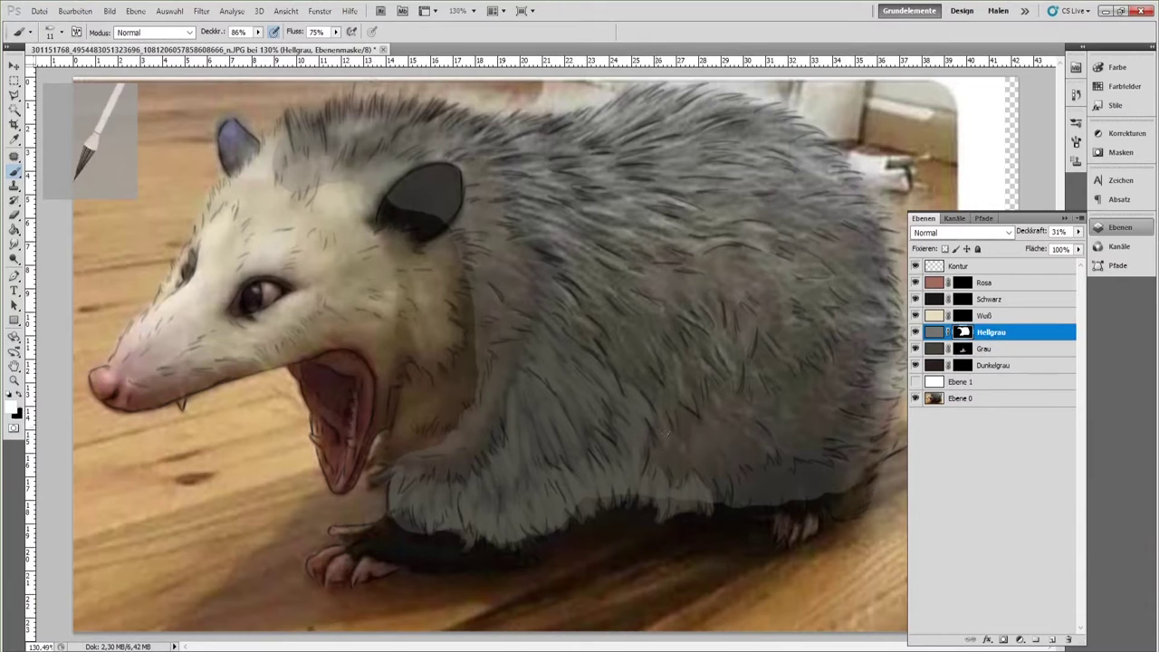
mouse_move(491, 532)
left_mouse_down()
mouse_move(496, 504)
mouse_move(549, 507)
left_mouse_up()
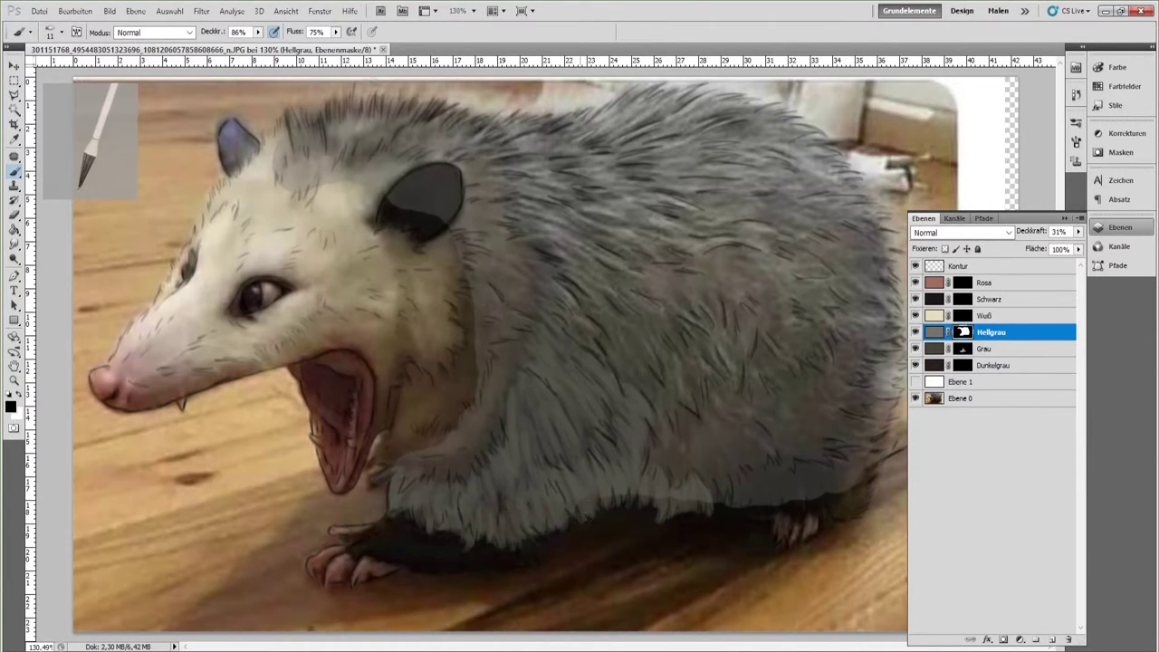
mouse_move(690, 491)
left_mouse_down()
mouse_move(737, 514)
mouse_move(753, 486)
mouse_move(768, 511)
mouse_move(731, 490)
mouse_move(795, 517)
mouse_move(825, 495)
mouse_move(796, 509)
mouse_move(815, 490)
mouse_move(849, 489)
mouse_move(820, 477)
left_mouse_up()
Step: Extend the Grau mask with fur strokes over the rear belly, flank, haunch and back
left_click(985, 349)
key("x")
mouse_move(717, 497)
left_mouse_down()
mouse_move(751, 520)
mouse_move(753, 473)
left_mouse_up()
left_click_drag(634, 325, 693, 409)
mouse_move(741, 440)
left_mouse_down()
mouse_move(687, 444)
mouse_move(655, 462)
mouse_move(686, 497)
mouse_move(719, 479)
mouse_move(733, 448)
mouse_move(710, 422)
mouse_move(757, 411)
left_mouse_up()
mouse_move(769, 363)
left_mouse_down()
mouse_move(795, 377)
mouse_move(782, 446)
mouse_move(777, 407)
mouse_move(787, 437)
mouse_move(828, 417)
left_mouse_up()
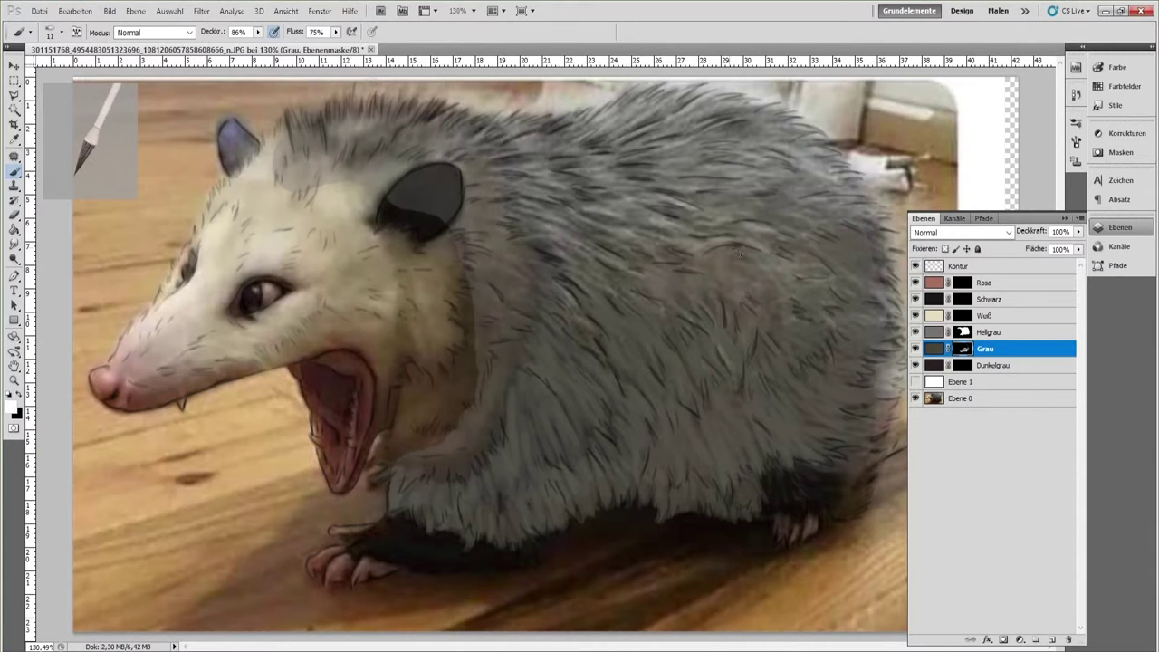
mouse_move(667, 231)
left_mouse_down()
mouse_move(571, 224)
mouse_move(758, 185)
mouse_move(704, 116)
mouse_move(796, 179)
mouse_move(635, 162)
mouse_move(619, 128)
mouse_move(549, 150)
mouse_move(536, 193)
left_mouse_up()
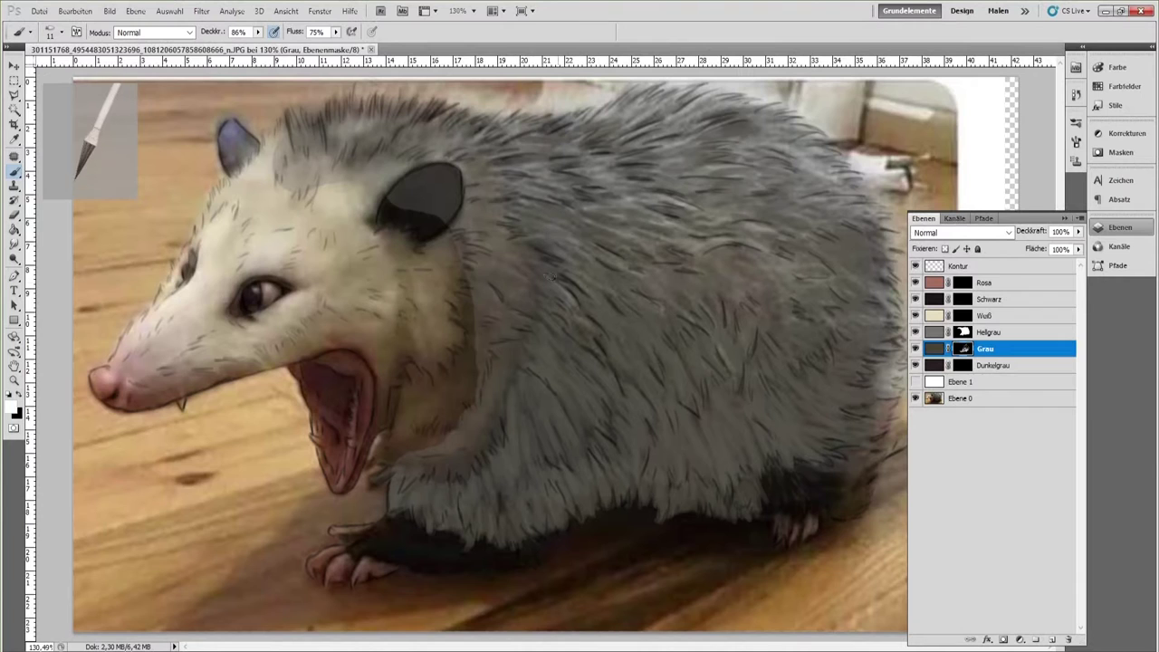
Step: Erase the Hellgrau mask along the throat and neck edge and over the near ear
left_click(963, 331)
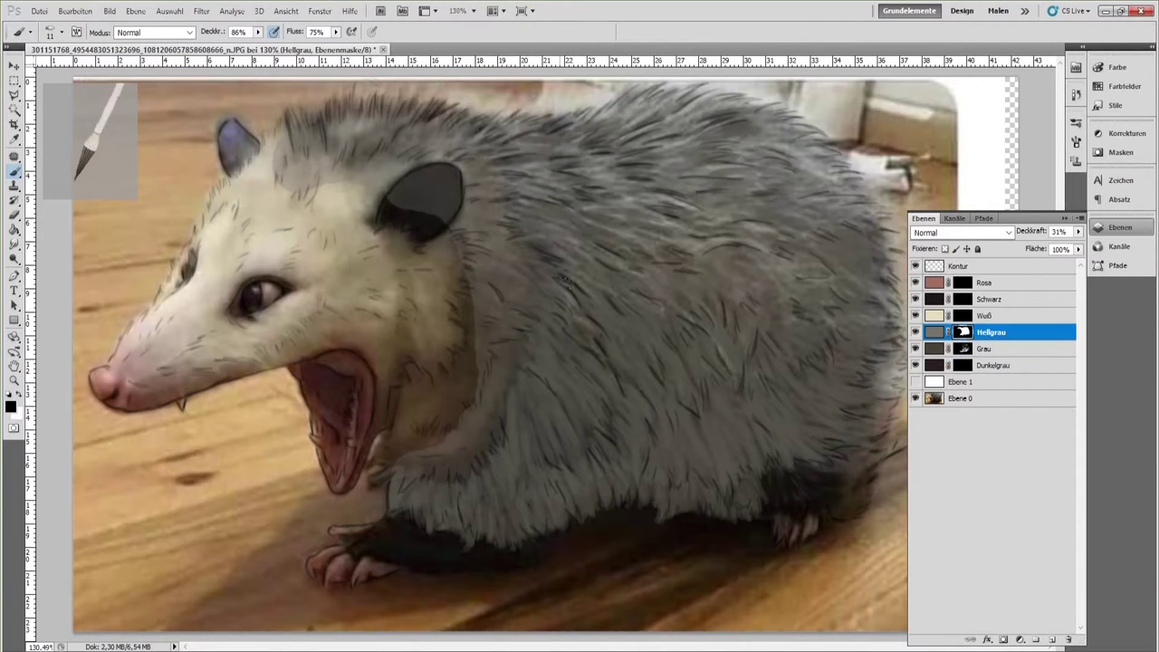
mouse_move(467, 439)
left_mouse_down()
mouse_move(480, 409)
mouse_move(483, 427)
mouse_move(502, 412)
mouse_move(496, 347)
left_mouse_up()
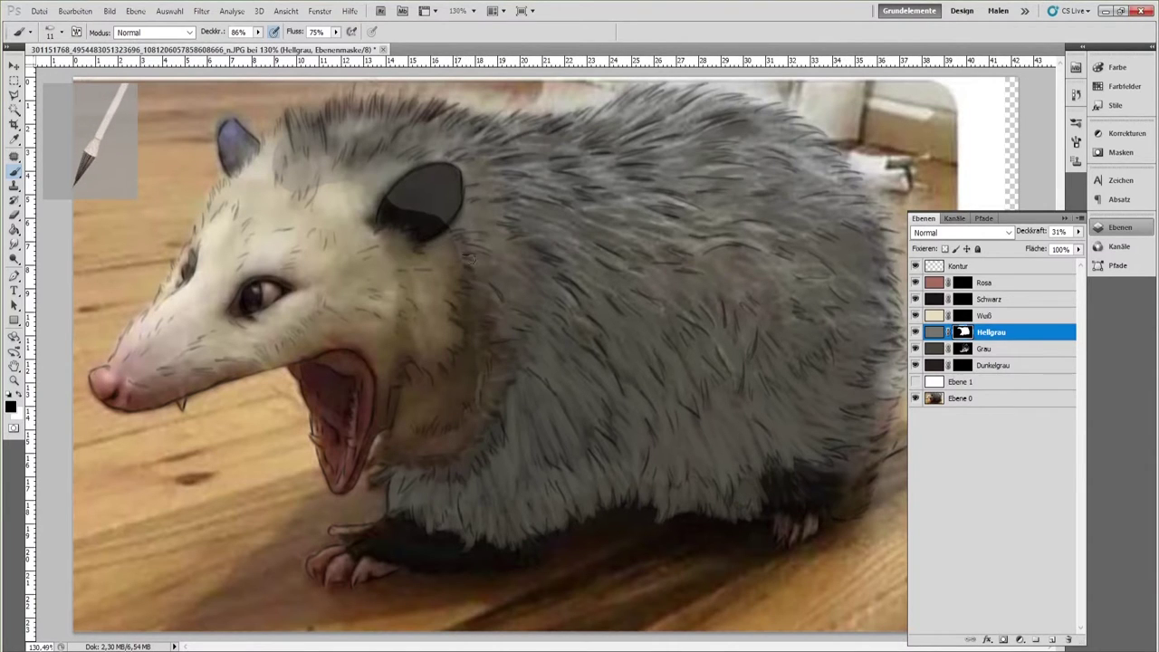
mouse_move(456, 230)
left_mouse_down()
mouse_move(403, 195)
mouse_move(438, 225)
left_mouse_up()
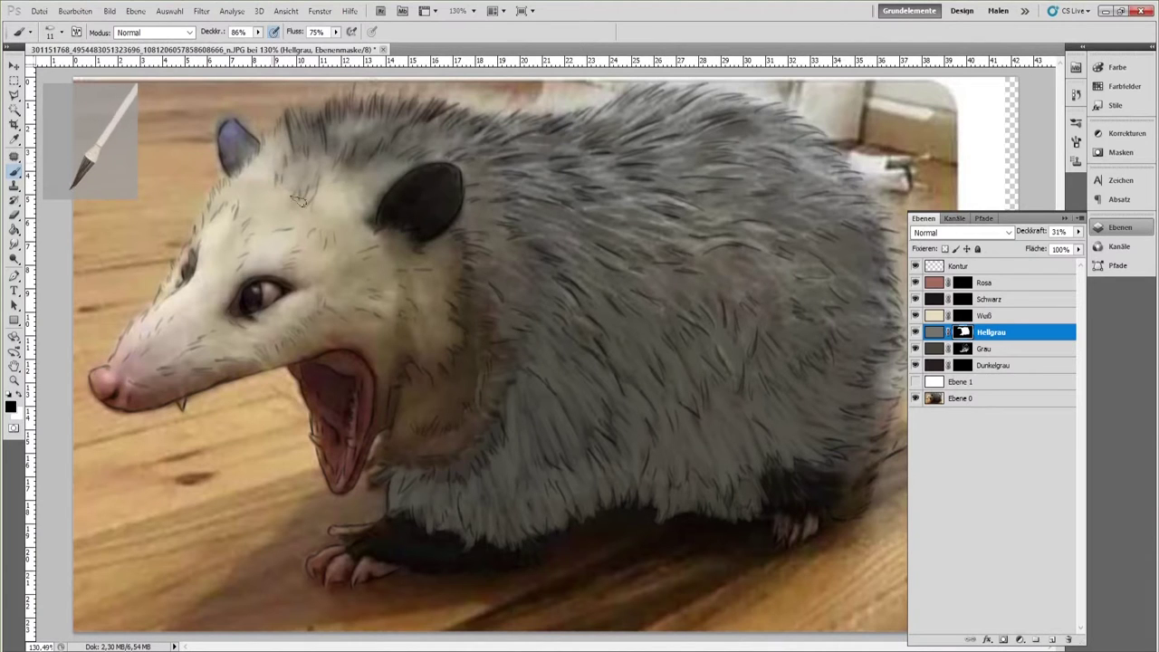
Step: Paint the lower front leg, underside and lower hind leg into the Dunkelgrau mask
left_click(971, 364)
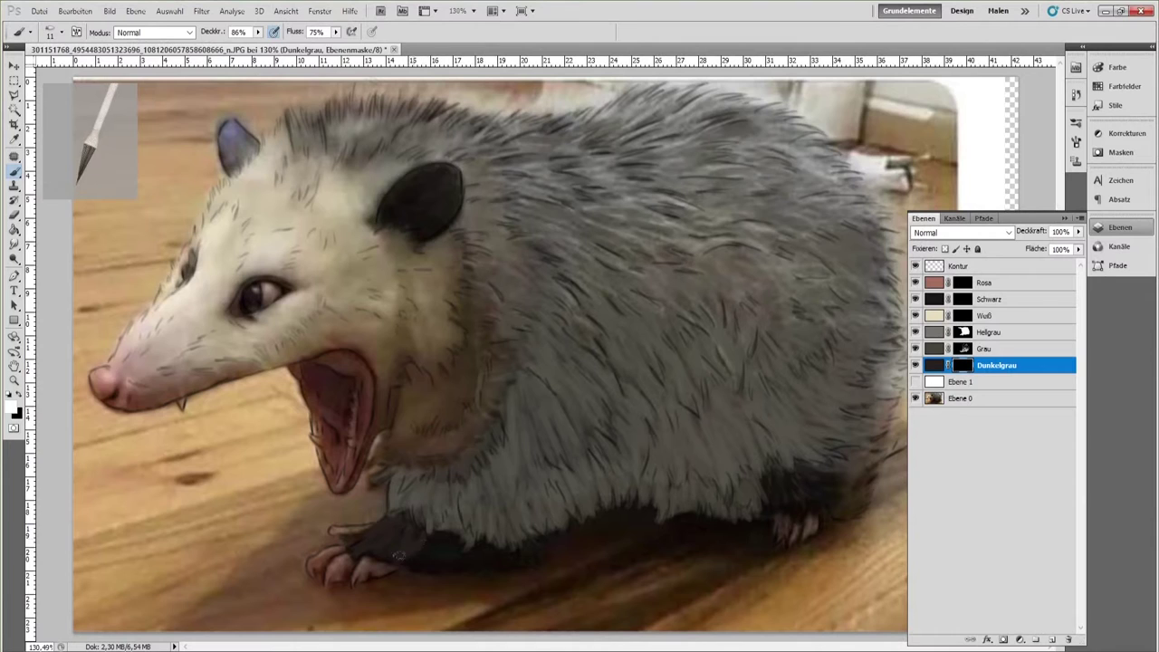
left_click_drag(419, 553, 464, 542)
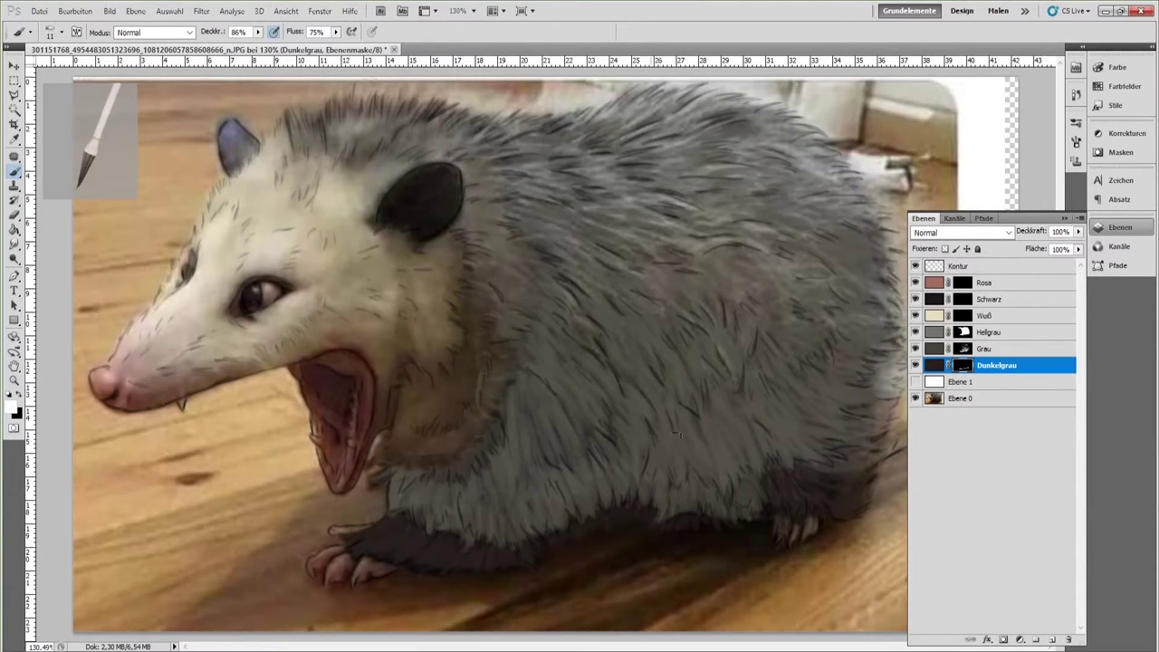
Step: Add short shading strokes on the Dunkelgrau mask across the flank, back, shoulder and side of the neck
left_click_drag(573, 274, 606, 287)
left_click_drag(688, 268, 719, 283)
left_click_drag(723, 272, 796, 300)
left_click_drag(807, 269, 835, 290)
left_click_drag(800, 224, 823, 234)
left_click_drag(786, 181, 827, 200)
left_click_drag(728, 205, 754, 218)
left_click_drag(714, 249, 735, 266)
left_click_drag(681, 237, 709, 250)
left_click_drag(666, 216, 703, 236)
left_click_drag(629, 229, 661, 249)
mouse_move(588, 241)
left_mouse_down()
mouse_move(570, 264)
mouse_move(618, 258)
mouse_move(667, 178)
mouse_move(715, 134)
left_mouse_up()
mouse_move(751, 188)
left_mouse_down()
mouse_move(672, 124)
mouse_move(580, 128)
mouse_move(537, 147)
mouse_move(528, 220)
left_mouse_up()
left_click_drag(478, 311, 489, 317)
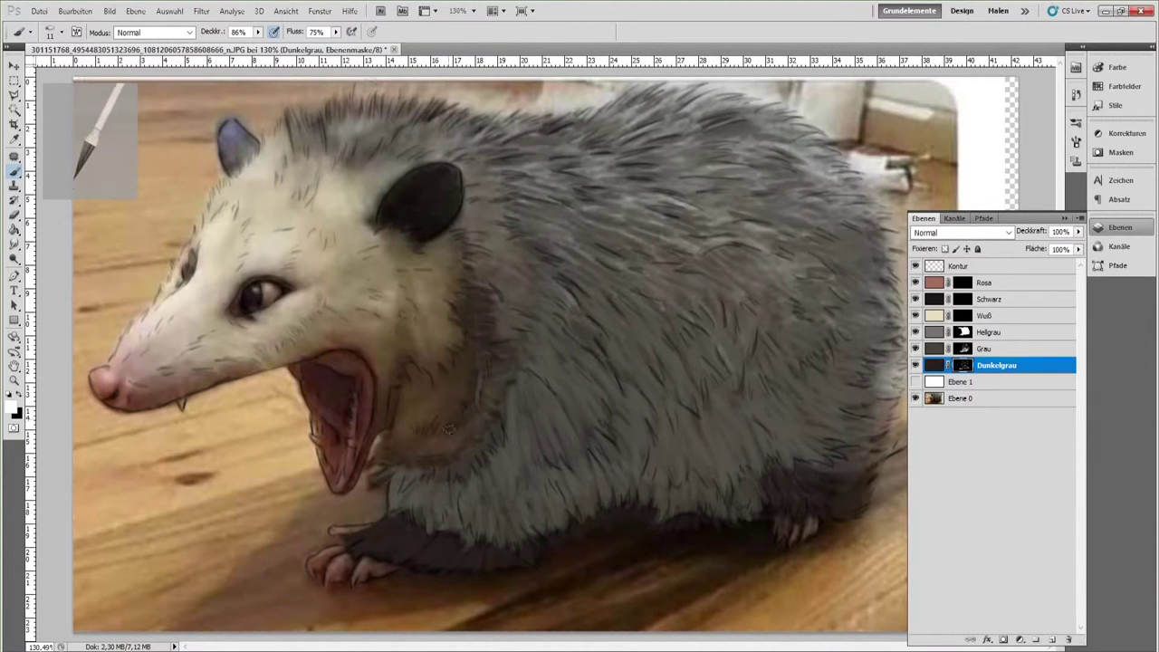
Step: Paint the snout, face, cheek and throat fur into the Weiß mask
left_click(962, 317)
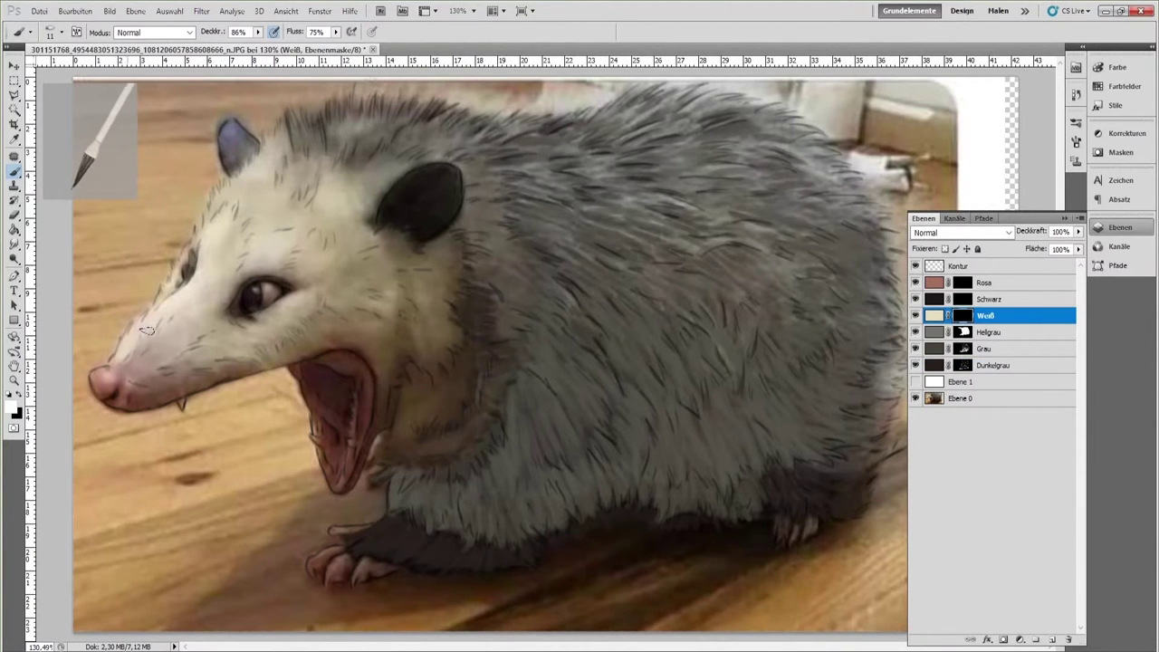
mouse_move(157, 341)
left_mouse_down()
mouse_move(114, 372)
mouse_move(154, 399)
mouse_move(299, 355)
mouse_move(173, 381)
mouse_move(218, 375)
mouse_move(262, 324)
mouse_move(321, 292)
mouse_move(226, 367)
mouse_move(335, 330)
mouse_move(244, 294)
mouse_move(258, 314)
left_mouse_up()
left_click_drag(171, 357, 194, 375)
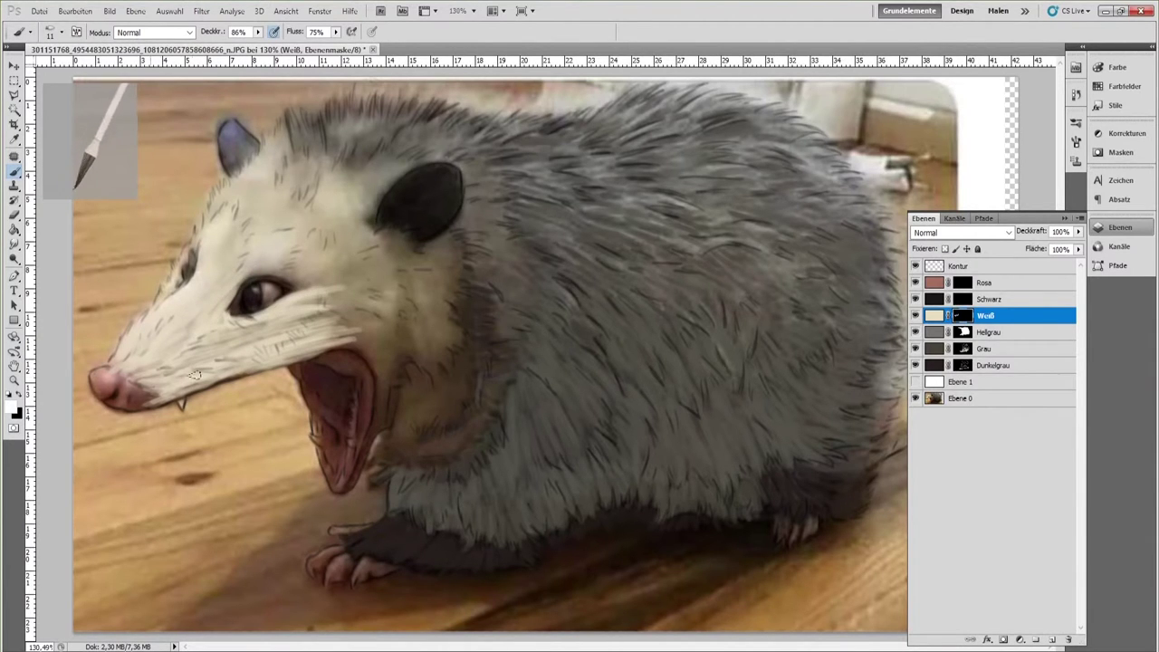
mouse_move(172, 288)
left_mouse_down()
mouse_move(228, 192)
mouse_move(277, 140)
mouse_move(295, 174)
mouse_move(306, 156)
mouse_move(331, 185)
mouse_move(367, 181)
mouse_move(355, 231)
mouse_move(274, 185)
mouse_move(194, 329)
left_mouse_up()
mouse_move(351, 249)
left_mouse_down()
mouse_move(306, 272)
mouse_move(262, 274)
mouse_move(335, 258)
mouse_move(281, 194)
mouse_move(326, 262)
mouse_move(313, 240)
mouse_move(335, 263)
mouse_move(412, 243)
mouse_move(398, 231)
mouse_move(412, 258)
mouse_move(444, 247)
mouse_move(475, 259)
mouse_move(444, 355)
mouse_move(385, 422)
mouse_move(398, 466)
mouse_move(421, 445)
mouse_move(392, 381)
mouse_move(344, 326)
mouse_move(312, 317)
mouse_move(338, 321)
mouse_move(271, 335)
mouse_move(376, 271)
mouse_move(367, 258)
mouse_move(340, 289)
mouse_move(398, 263)
mouse_move(435, 272)
mouse_move(425, 262)
mouse_move(458, 278)
mouse_move(476, 380)
mouse_move(434, 399)
mouse_move(405, 381)
mouse_move(430, 443)
mouse_move(453, 448)
mouse_move(502, 398)
mouse_move(489, 362)
mouse_move(457, 412)
mouse_move(425, 412)
mouse_move(459, 401)
mouse_move(464, 308)
mouse_move(337, 298)
mouse_move(371, 367)
mouse_move(430, 312)
mouse_move(385, 285)
mouse_move(376, 342)
mouse_move(418, 399)
mouse_move(471, 353)
mouse_move(462, 416)
mouse_move(386, 439)
mouse_move(398, 389)
left_mouse_up()
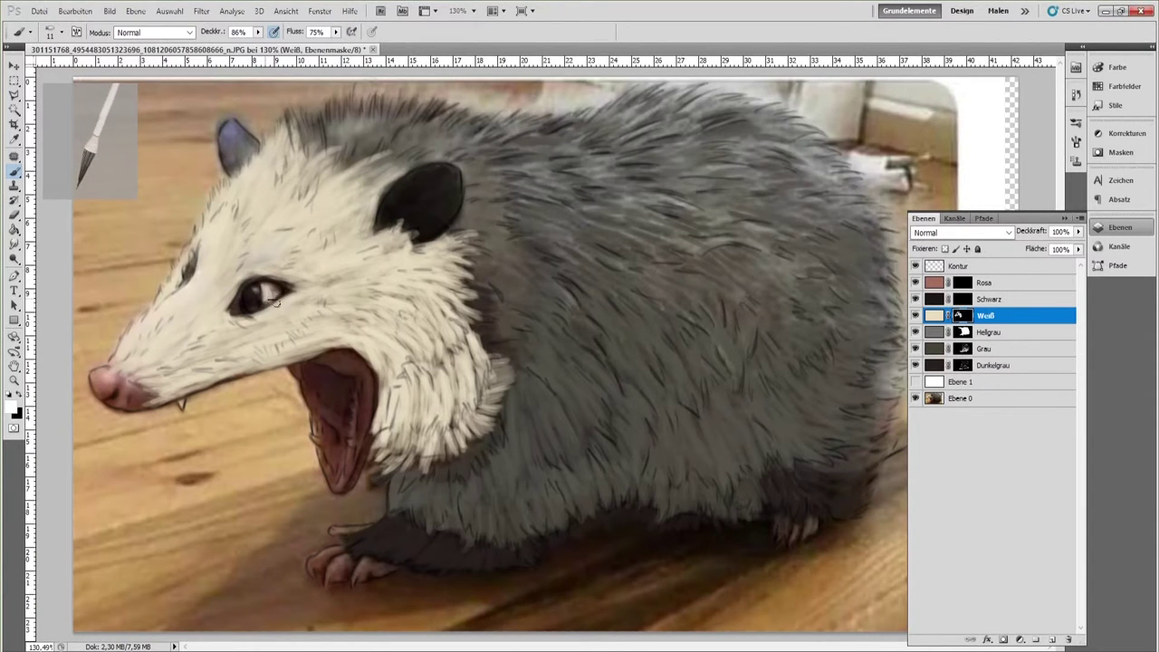
Step: Erase thin gaps in the Weiß mask along the rear fur edge of the cheek and throat
left_click(953, 351)
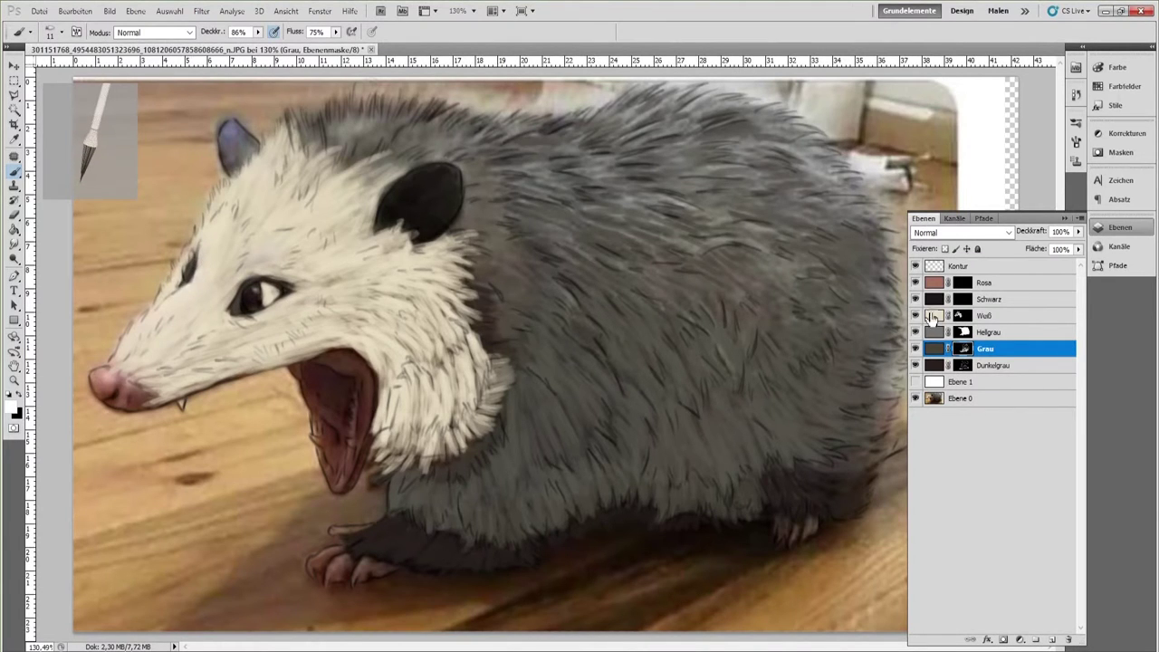
left_click(932, 317)
key("x")
mouse_move(446, 435)
left_mouse_down()
mouse_move(493, 410)
mouse_move(500, 362)
mouse_move(478, 337)
mouse_move(468, 249)
left_mouse_up()
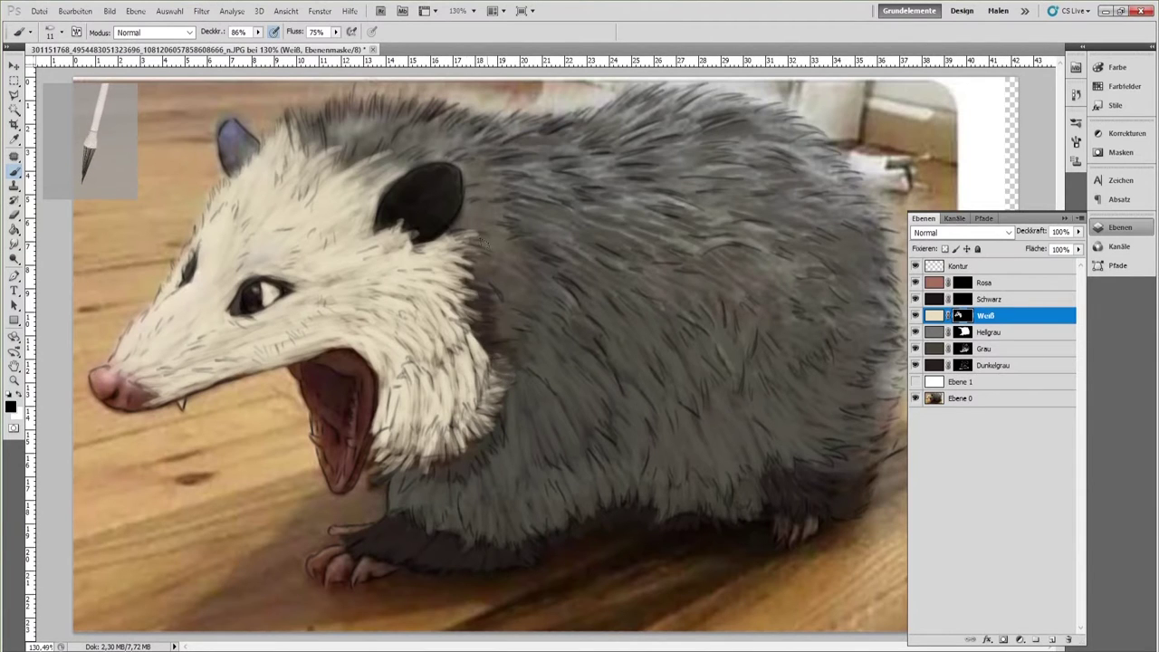
Step: Reorder the layers to Weiß, Schwarz, Rosa and paint the far ear into the Schwarz mask
left_click(985, 301)
key("x")
mouse_move(245, 138)
left_mouse_down()
mouse_move(226, 127)
mouse_move(237, 163)
mouse_move(258, 145)
left_mouse_up()
left_click_drag(936, 301, 937, 323)
left_click_drag(937, 283, 938, 322)
left_click(962, 302)
mouse_move(259, 153)
left_mouse_down()
mouse_move(241, 152)
mouse_move(237, 168)
mouse_move(224, 138)
mouse_move(237, 187)
left_mouse_up()
left_click_drag(256, 143, 258, 160)
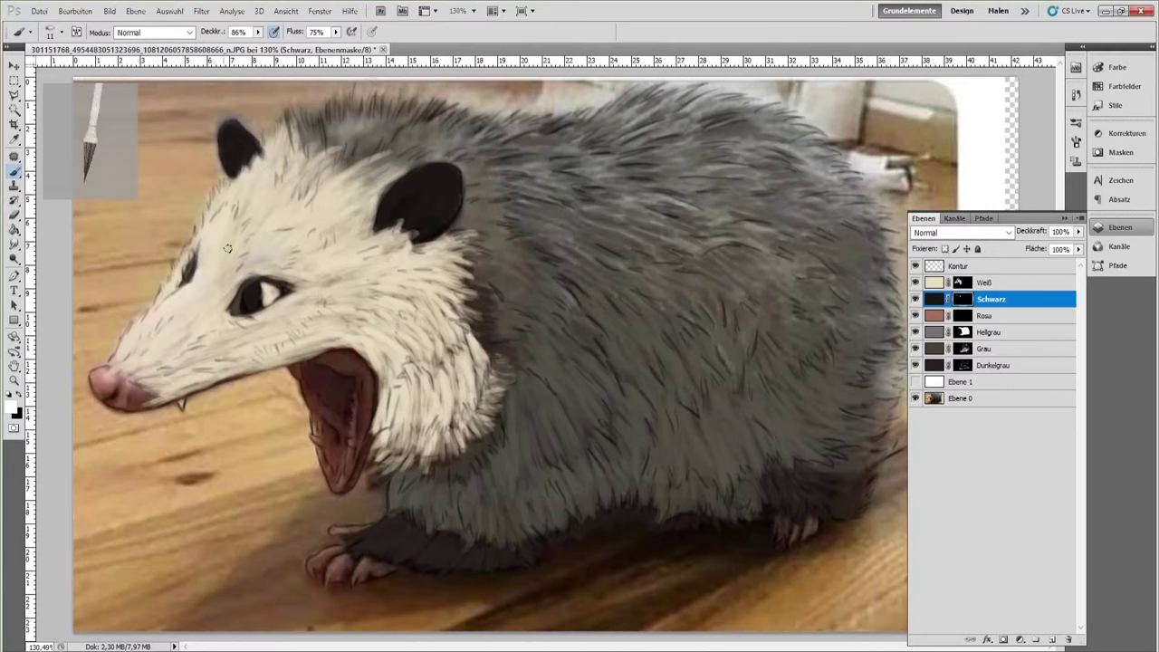
Step: Paint the nose and inner mouth into the Rosa mask, and the teeth into the Weiß mask
left_click(919, 312)
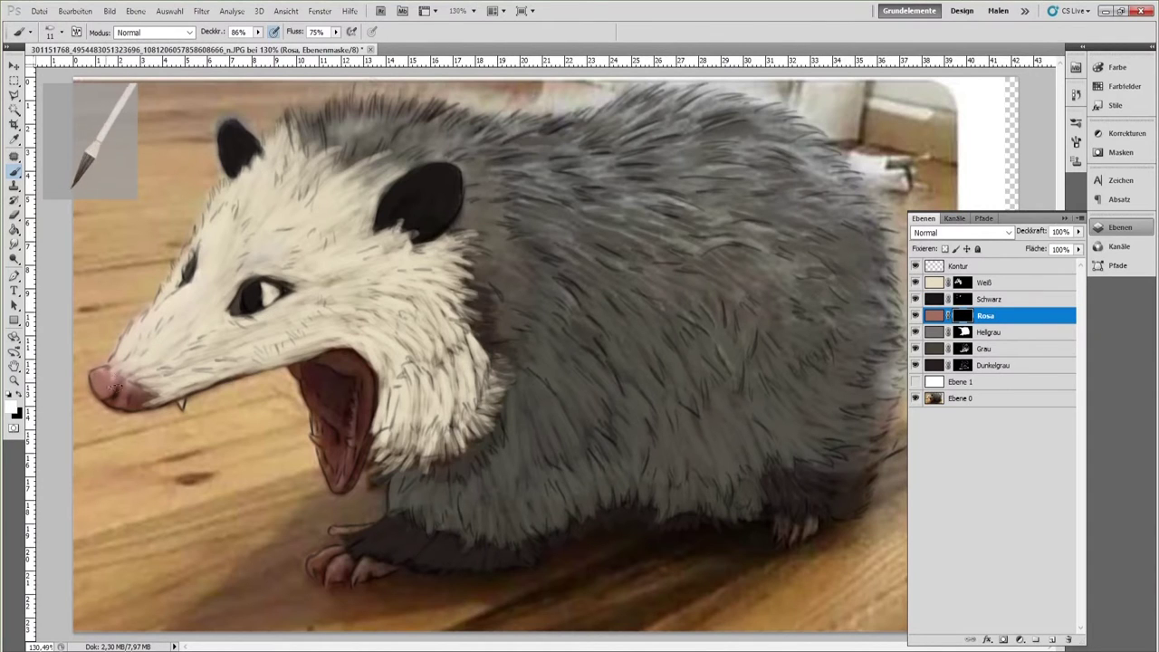
left_click_drag(151, 393, 142, 402)
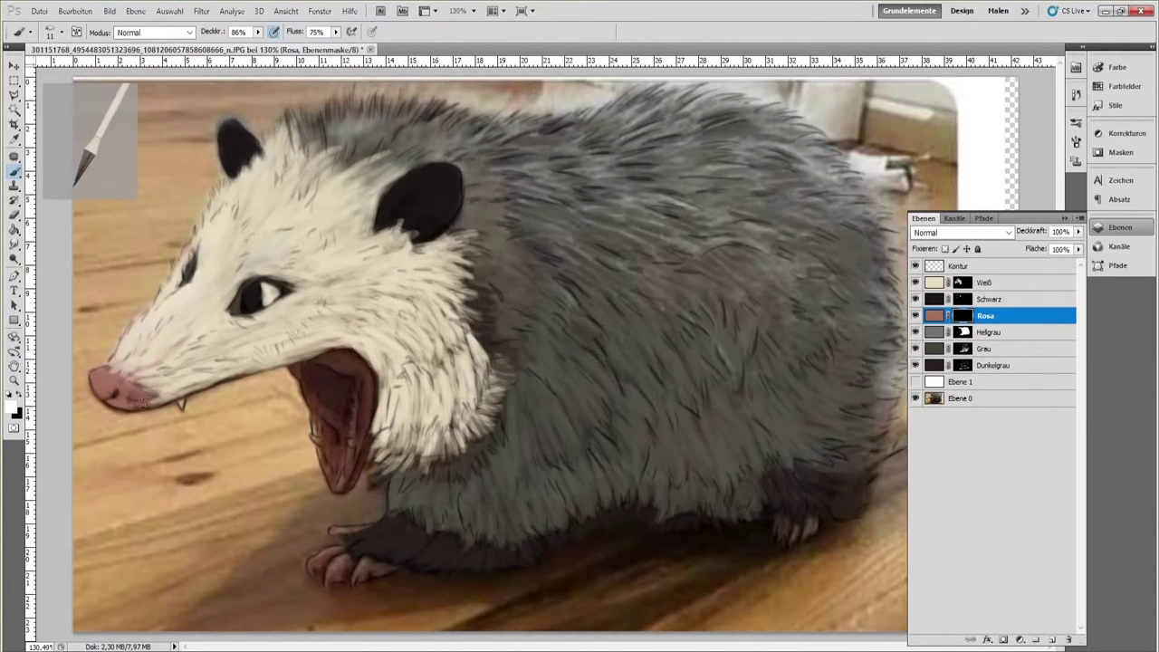
mouse_move(344, 357)
left_mouse_down()
mouse_move(326, 390)
mouse_move(309, 384)
mouse_move(340, 434)
mouse_move(360, 380)
mouse_move(344, 366)
mouse_move(358, 457)
mouse_move(321, 435)
mouse_move(343, 443)
mouse_move(353, 363)
left_mouse_up()
left_click_drag(352, 437, 352, 399)
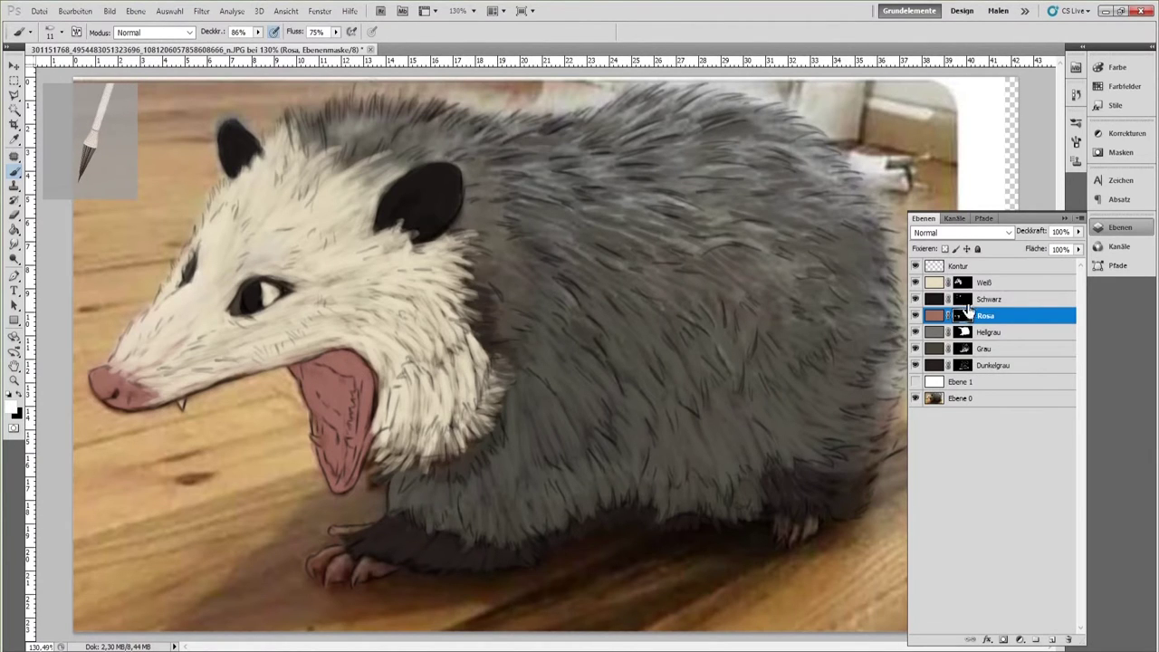
left_click(964, 282)
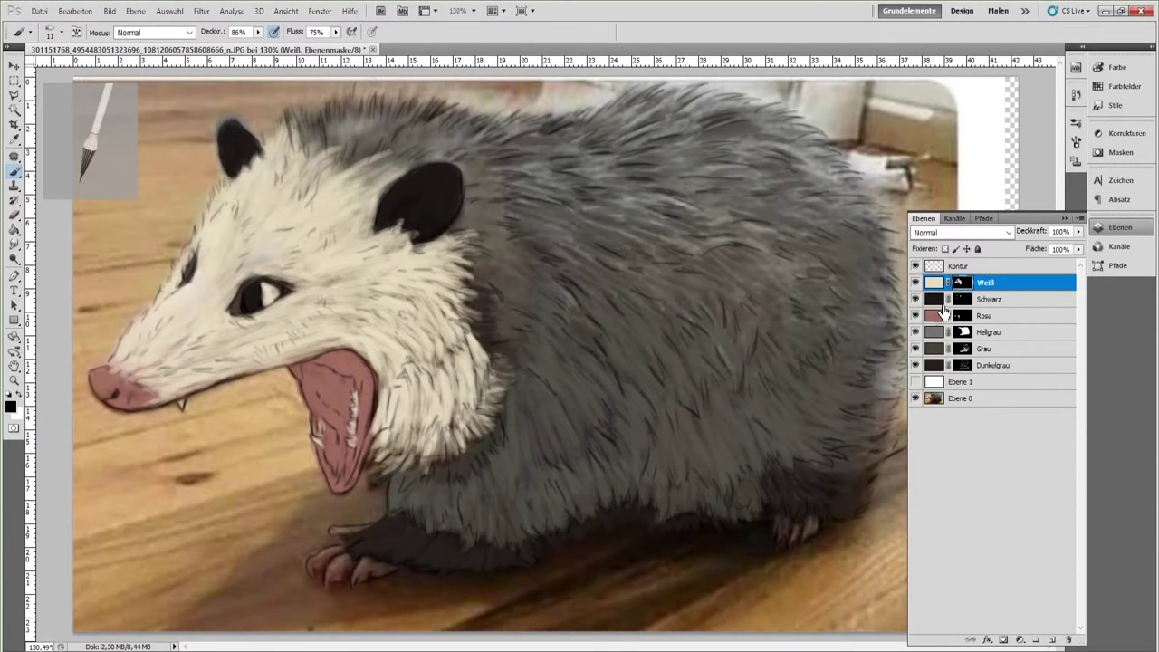
Step: Paint the toes of the front and hind feet into the Rosa mask
left_click(938, 316)
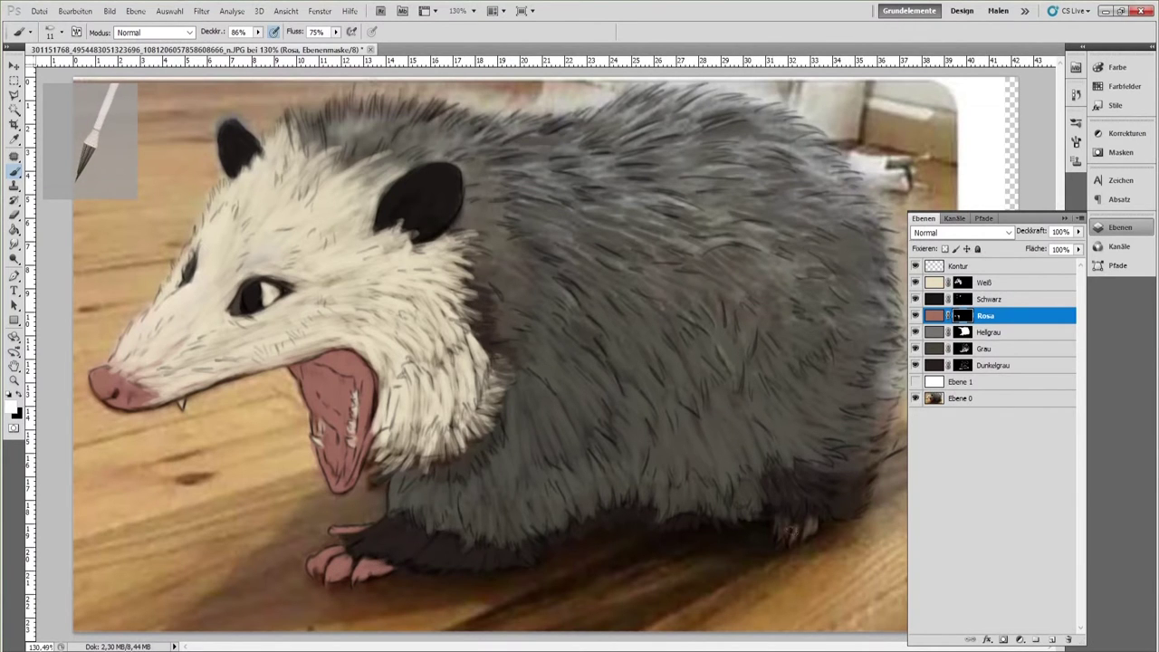
key("ctrl+space")
mouse_move(838, 429)
left_mouse_down()
mouse_move(846, 411)
mouse_move(840, 432)
mouse_move(740, 460)
left_mouse_up()
scroll(681, 407, "up", 2)
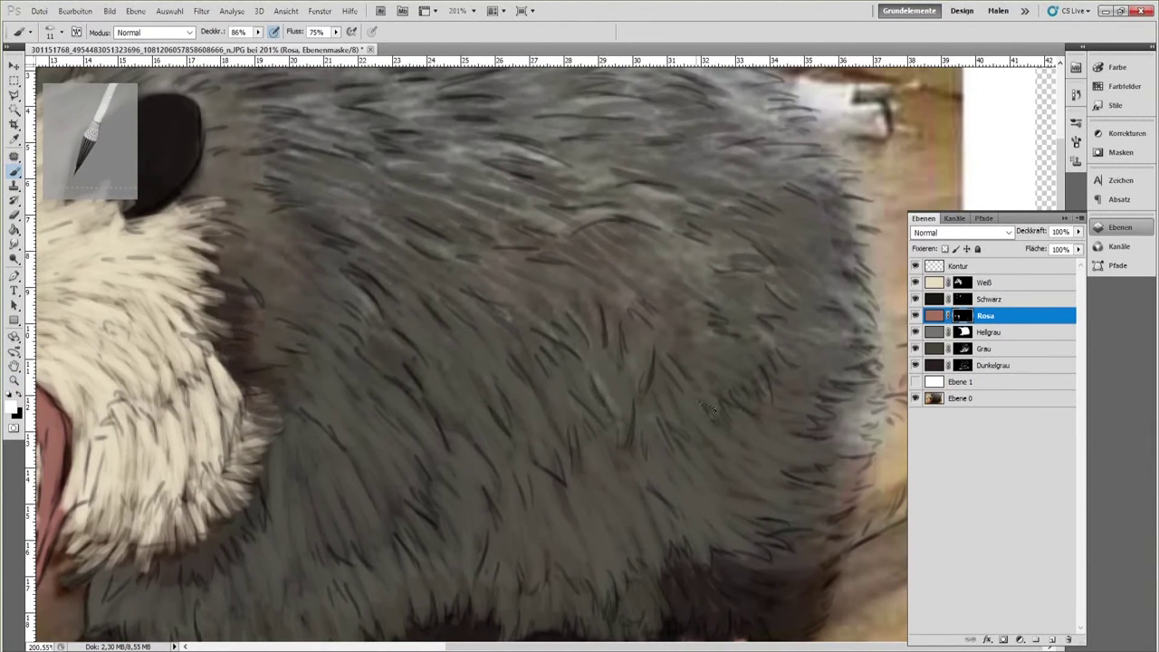
key("ctrl+space")
left_click_drag(737, 415, 691, 362)
left_click_drag(660, 523, 651, 400)
Step: Paint the tail into the Hellgrau mask
left_click(987, 332)
left_click(1120, 228)
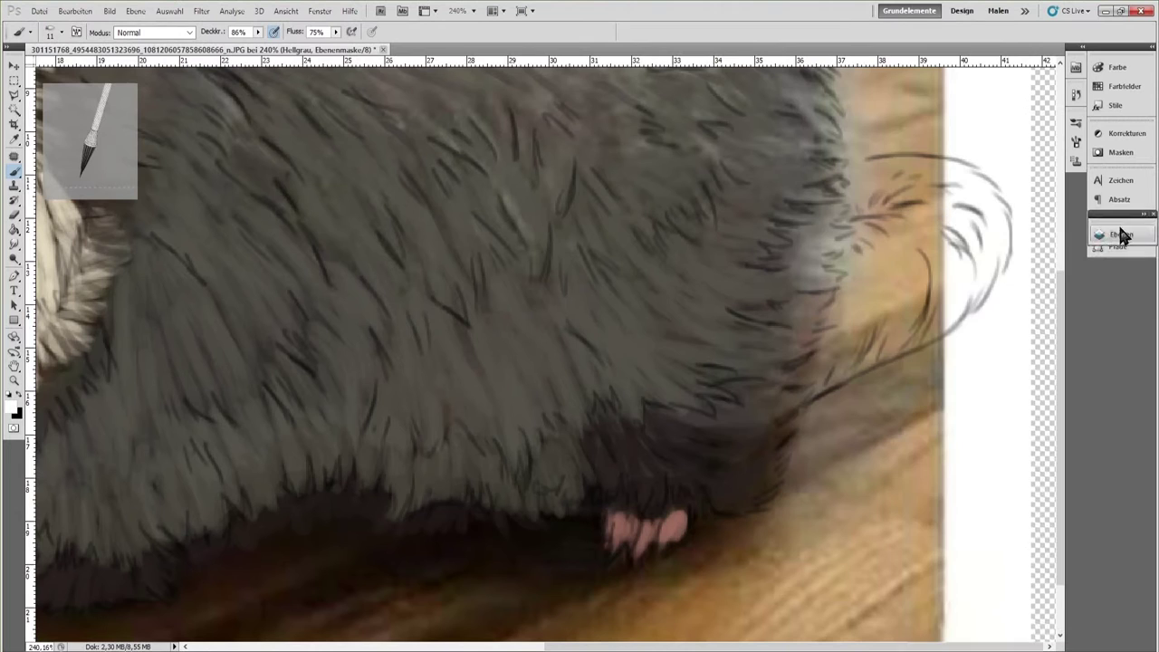
mouse_move(953, 207)
left_mouse_down()
mouse_move(996, 190)
mouse_move(1009, 245)
mouse_move(960, 317)
mouse_move(827, 392)
mouse_move(899, 261)
mouse_move(974, 259)
left_mouse_up()
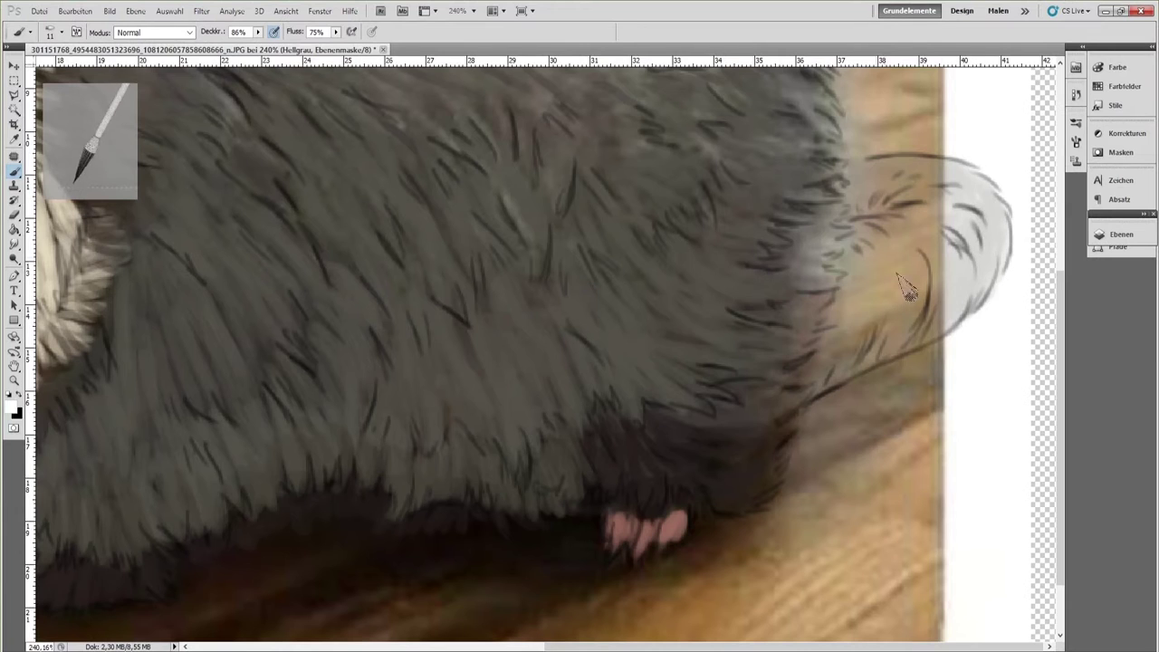
Step: Move the layer list into its own group in the side dock and set the Hellgrau layer's opacity to 100%
left_click(1138, 230)
left_click_drag(1035, 260, 1135, 268)
left_click(1120, 276)
left_click(936, 334)
left_click(1077, 232)
left_click(1075, 245)
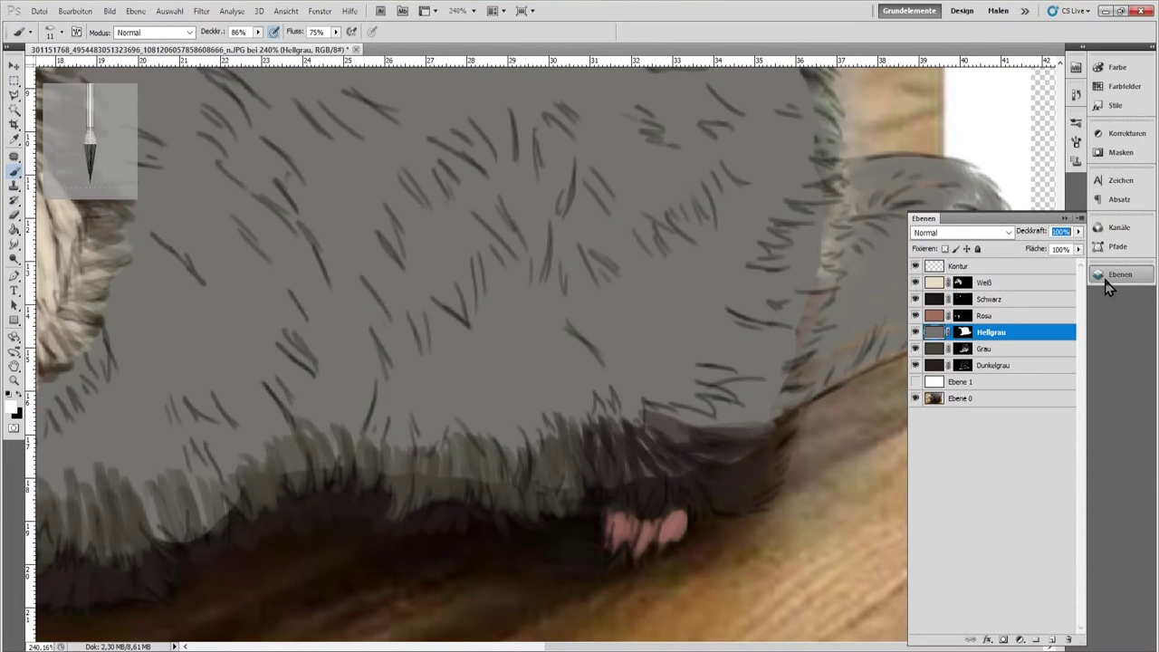
left_click(1120, 274)
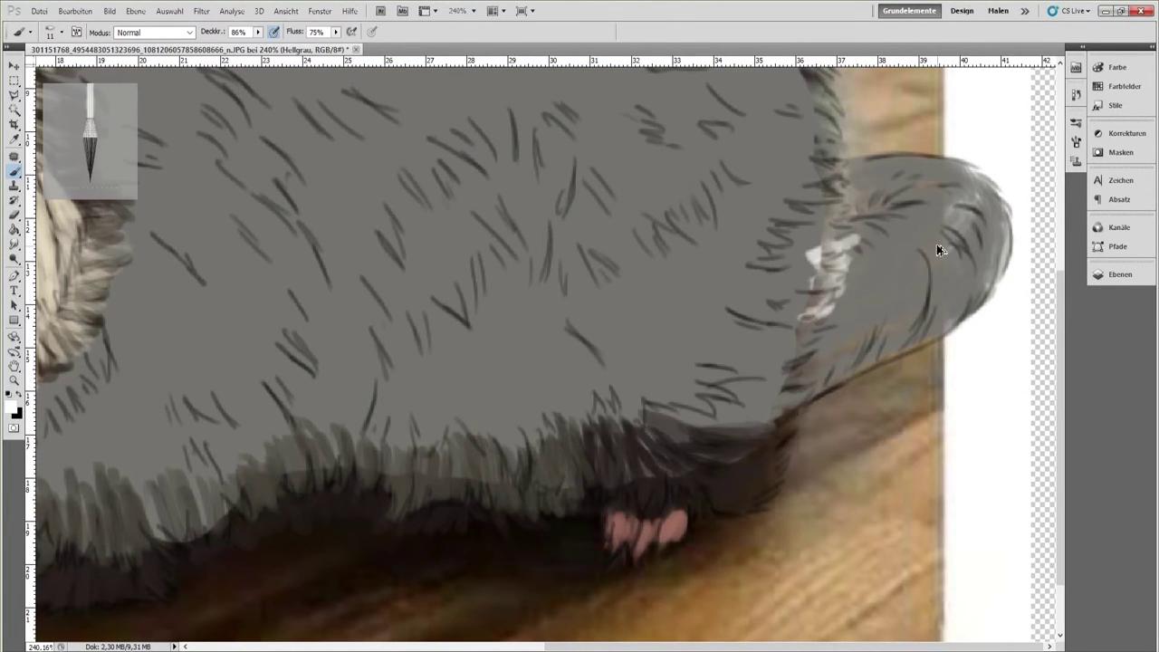
Step: Undo the stray strokes on the Hellgrau colour and refine the tail's outer edge in the Hellgrau mask
key("ctrl+alt+z")
key("ctrl+alt+z")
left_click(1100, 278)
left_click(965, 332)
left_click(1099, 274)
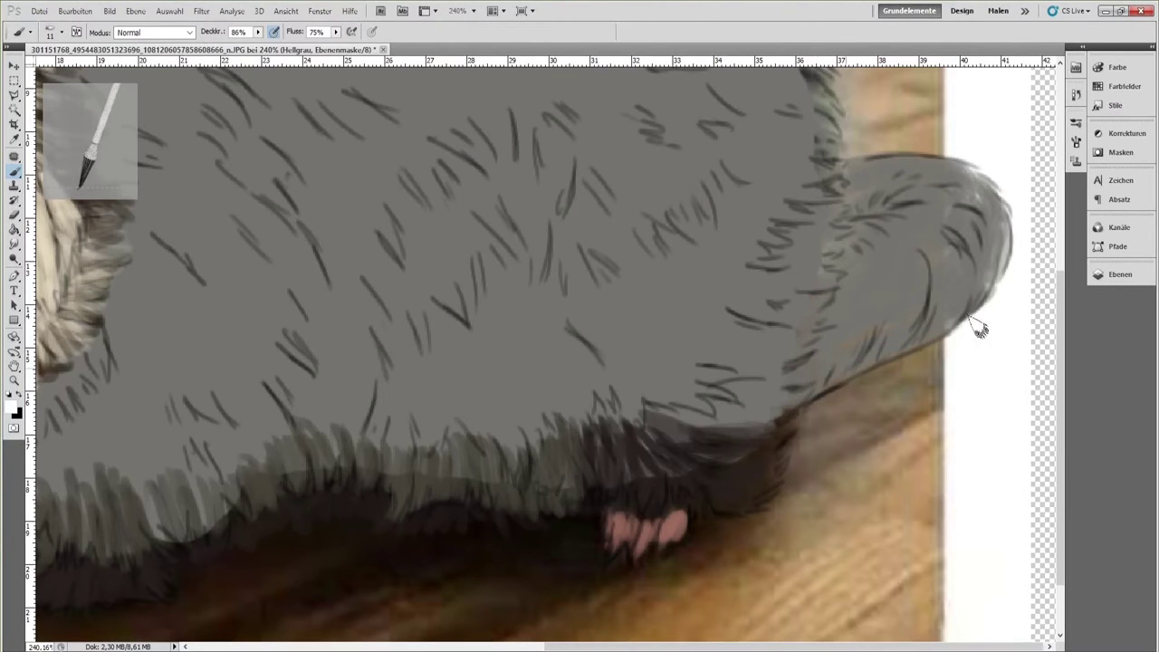
left_click_drag(954, 331, 1012, 257)
key("x")
mouse_move(965, 336)
left_mouse_down()
mouse_move(1021, 286)
mouse_move(1017, 256)
left_mouse_up()
Step: Paint short pink strands along the tail's edges and folds into the Rosa mask
left_click(1100, 274)
left_click(964, 317)
left_click(1099, 274)
left_click(1098, 274)
left_click(1098, 274)
key("x")
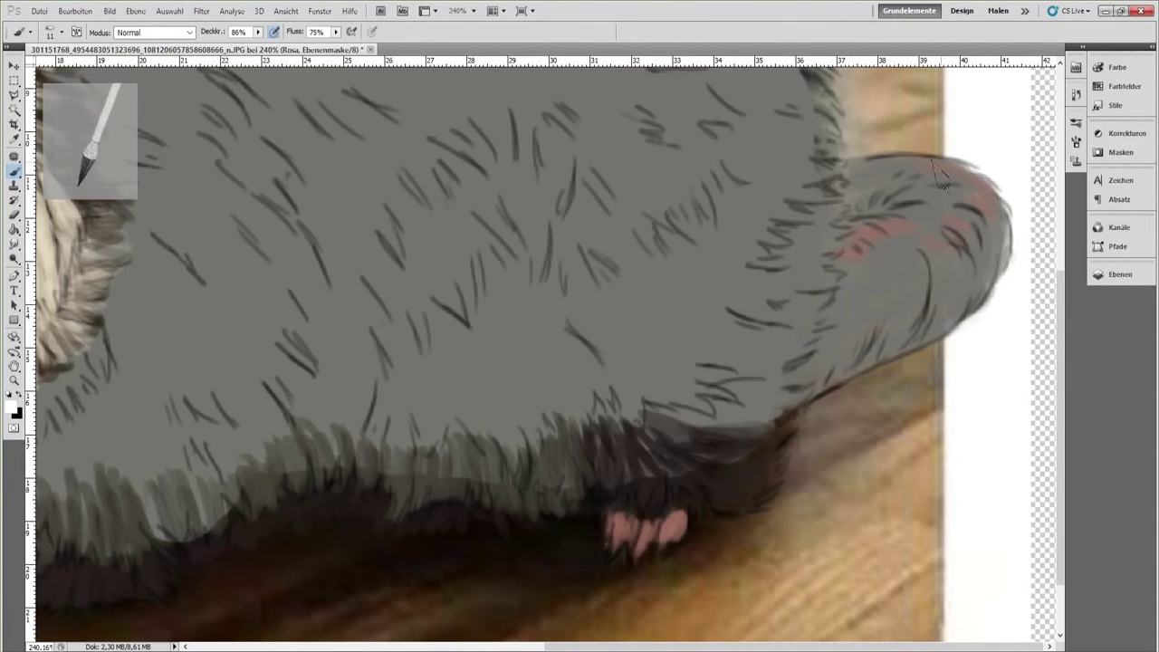
left_click_drag(1004, 232, 999, 268)
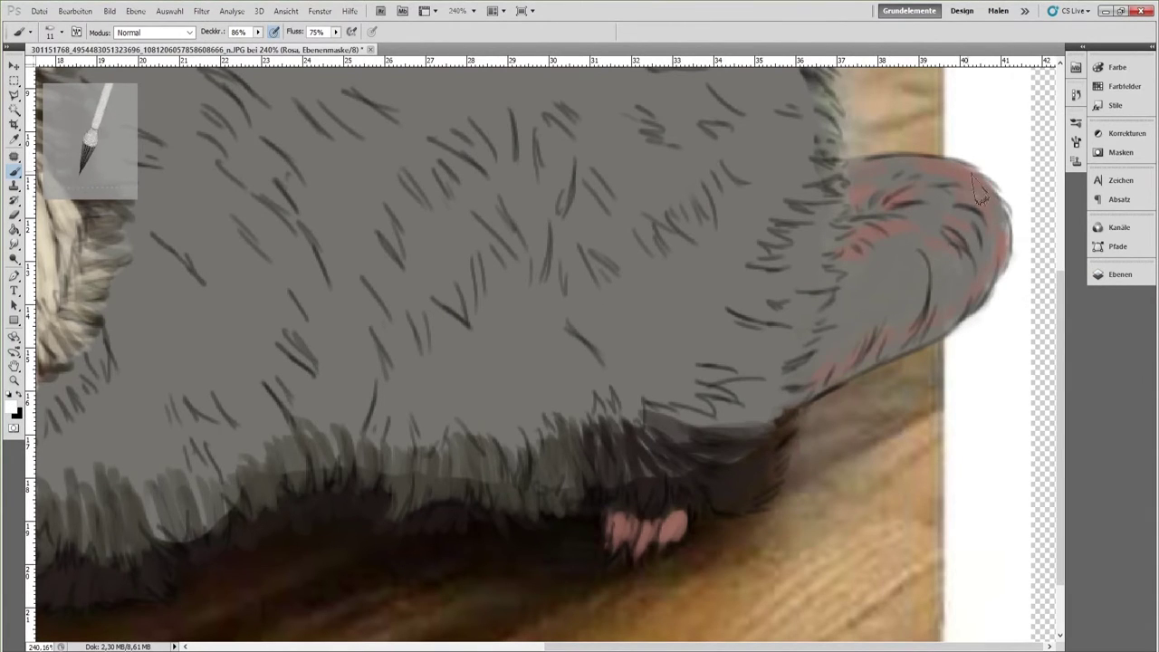
Step: Erase strands from the Hellgrau mask above the hind leg and along the lower belly fur
mouse_move(683, 462)
left_mouse_down()
mouse_move(759, 410)
mouse_move(754, 446)
left_mouse_up()
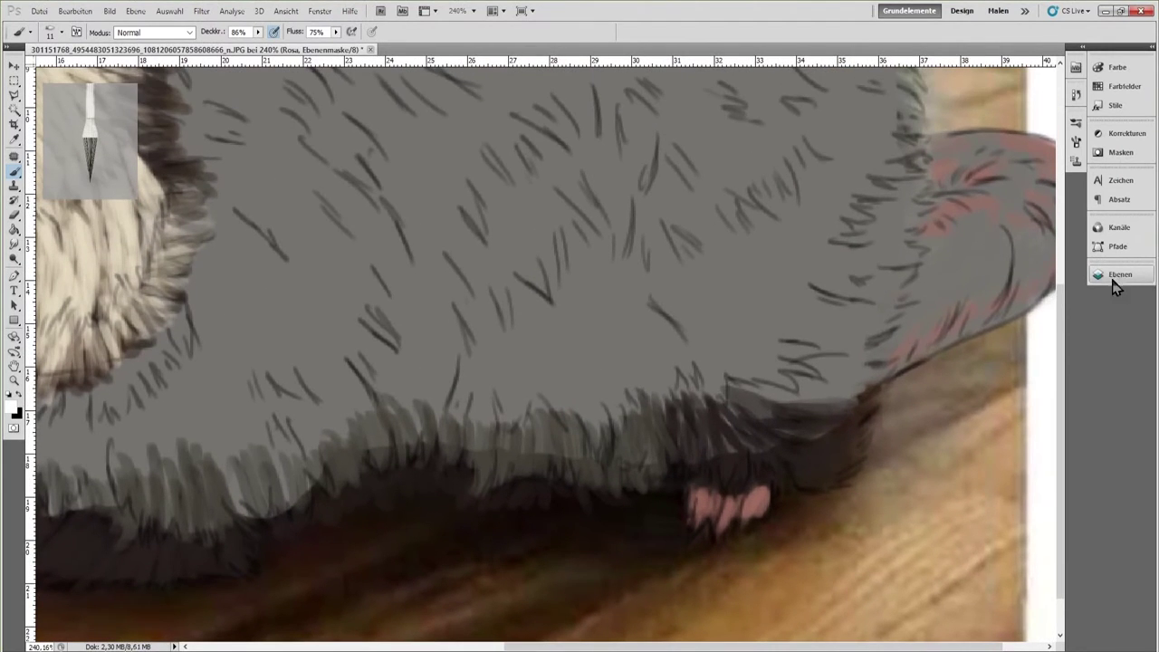
left_click(1110, 278)
left_click(966, 335)
left_click(1113, 277)
key("x")
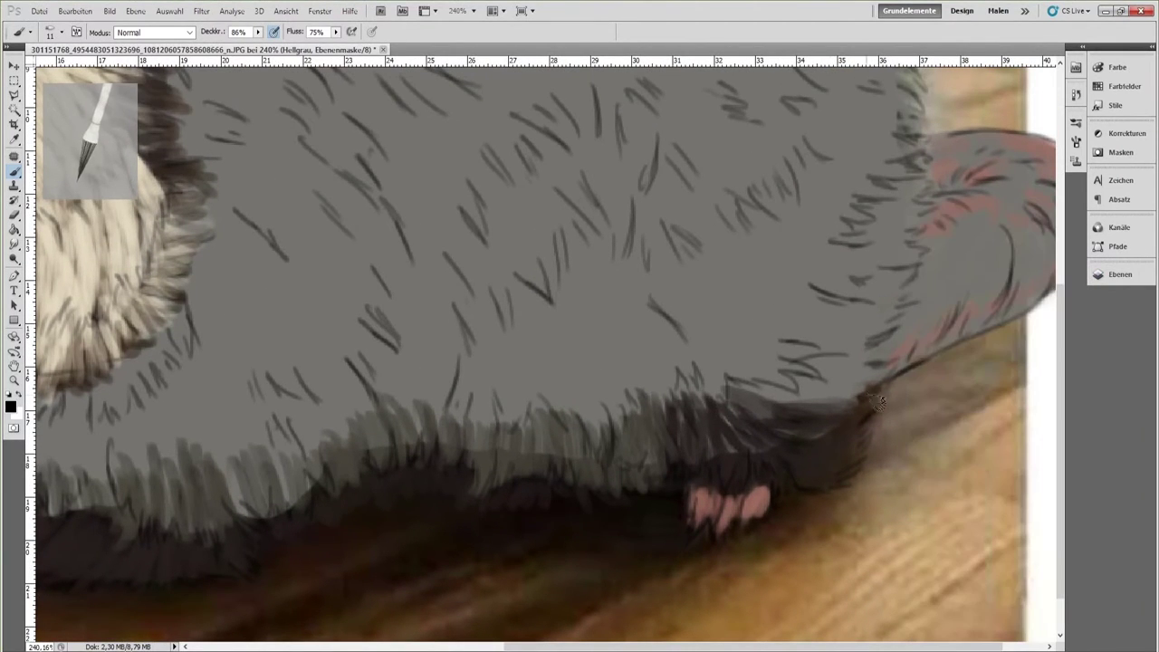
left_click_drag(865, 397, 815, 413)
left_click_drag(819, 417, 761, 386)
left_click_drag(839, 398, 790, 375)
mouse_move(850, 382)
left_mouse_down()
mouse_move(813, 358)
mouse_move(820, 386)
left_mouse_up()
left_click_drag(810, 436, 766, 424)
mouse_move(855, 443)
left_mouse_down()
mouse_move(735, 425)
mouse_move(718, 467)
mouse_move(752, 467)
mouse_move(747, 434)
mouse_move(691, 387)
mouse_move(712, 391)
mouse_move(631, 414)
mouse_move(620, 466)
mouse_move(641, 510)
mouse_move(554, 440)
mouse_move(502, 440)
mouse_move(435, 462)
mouse_move(397, 496)
mouse_move(379, 498)
mouse_move(326, 461)
mouse_move(299, 467)
left_mouse_up()
left_click_drag(291, 509, 277, 477)
mouse_move(270, 516)
left_mouse_down()
mouse_move(257, 482)
mouse_move(244, 483)
left_mouse_up()
mouse_move(249, 517)
left_mouse_down()
mouse_move(230, 484)
mouse_move(540, 419)
mouse_move(639, 417)
left_mouse_up()
Step: Erase short fur strands from the Hellgrau mask across the middle of the body
key("space")
mouse_move(544, 503)
left_mouse_down()
mouse_move(480, 416)
mouse_move(434, 449)
mouse_move(372, 425)
mouse_move(396, 347)
mouse_move(364, 366)
left_mouse_up()
left_click_drag(438, 333, 421, 360)
left_click_drag(538, 320, 527, 349)
left_click_drag(570, 306, 539, 338)
left_click_drag(552, 227, 570, 267)
key("space")
mouse_move(649, 269)
left_mouse_down()
mouse_move(561, 458)
mouse_move(713, 497)
left_mouse_up()
mouse_move(670, 394)
left_mouse_down()
mouse_move(634, 303)
mouse_move(779, 362)
mouse_move(905, 434)
mouse_move(732, 530)
left_mouse_up()
key("space")
mouse_move(980, 470)
left_mouse_down()
mouse_move(667, 488)
mouse_move(686, 420)
left_mouse_up()
mouse_move(690, 438)
left_mouse_down()
mouse_move(710, 381)
mouse_move(750, 441)
left_mouse_up()
Step: Move the Hellgrau layer below Dunkelgrau and fit the whole drawing in view
left_click(1120, 274)
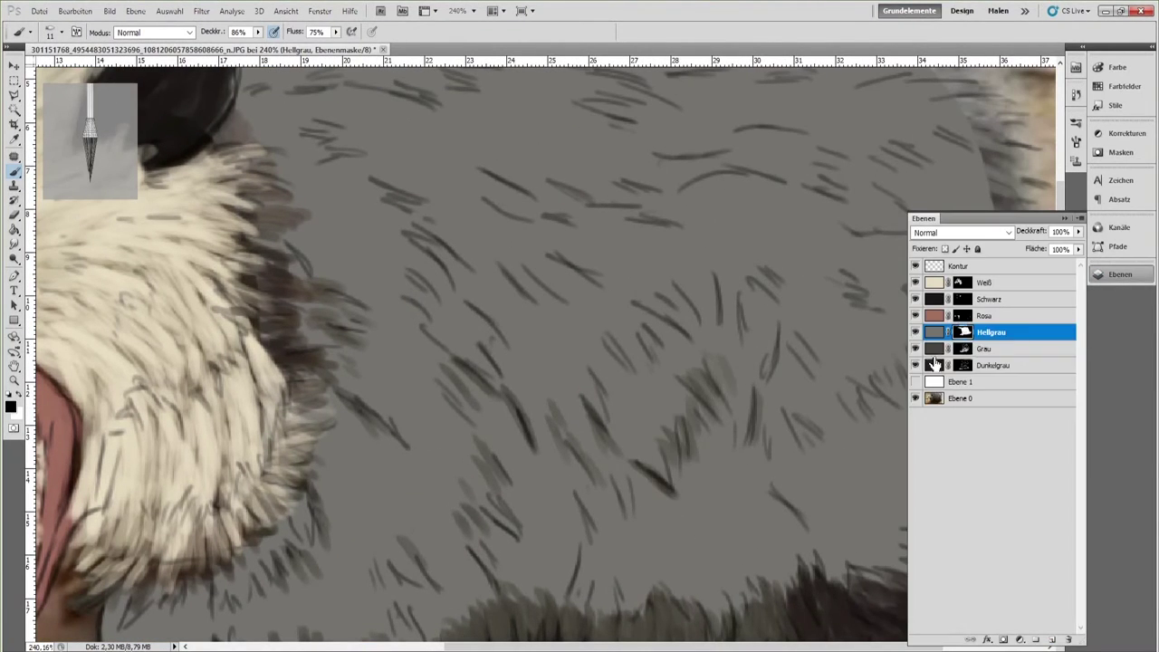
left_click_drag(934, 364, 934, 375)
left_click(14, 380)
right_click(346, 396)
left_click(370, 408)
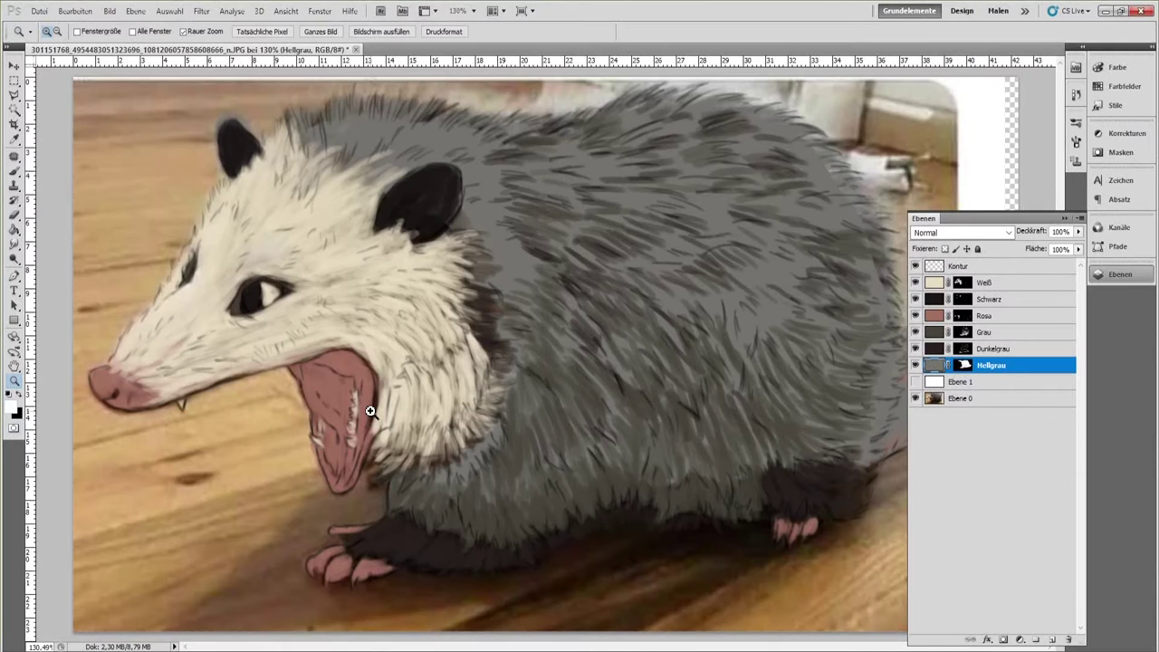
Step: Paint light fur strands along the nape between the ears into the Weiß mask
left_click(961, 284)
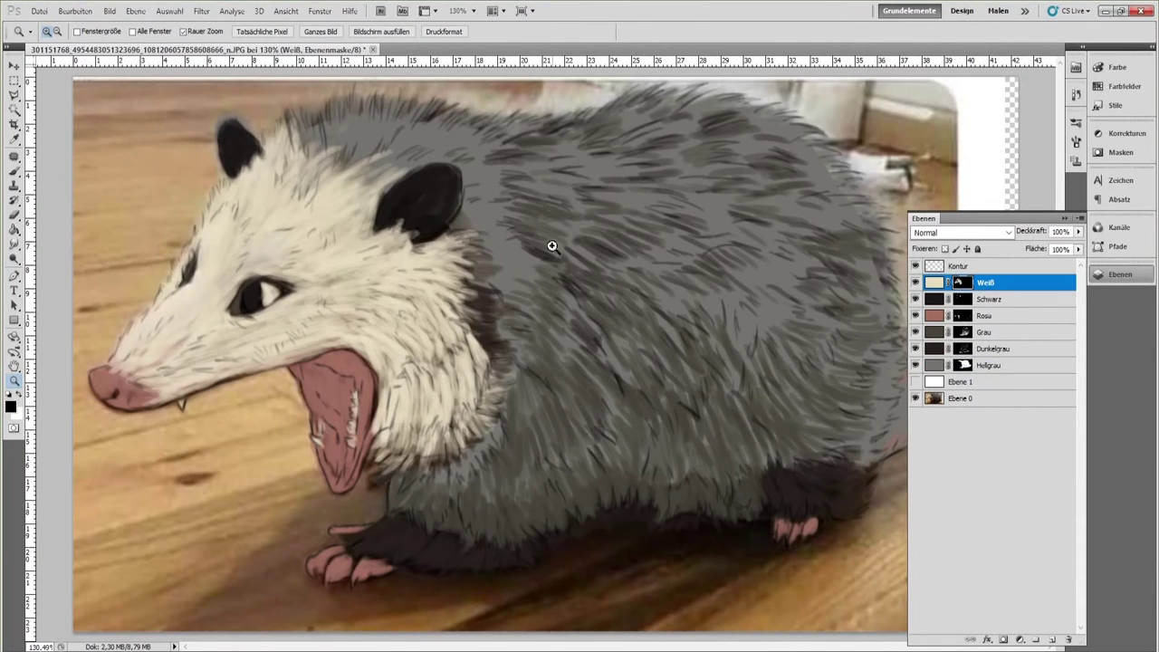
mouse_move(552, 246)
left_mouse_down()
mouse_move(616, 372)
mouse_move(781, 405)
left_mouse_up()
key("b")
key("space")
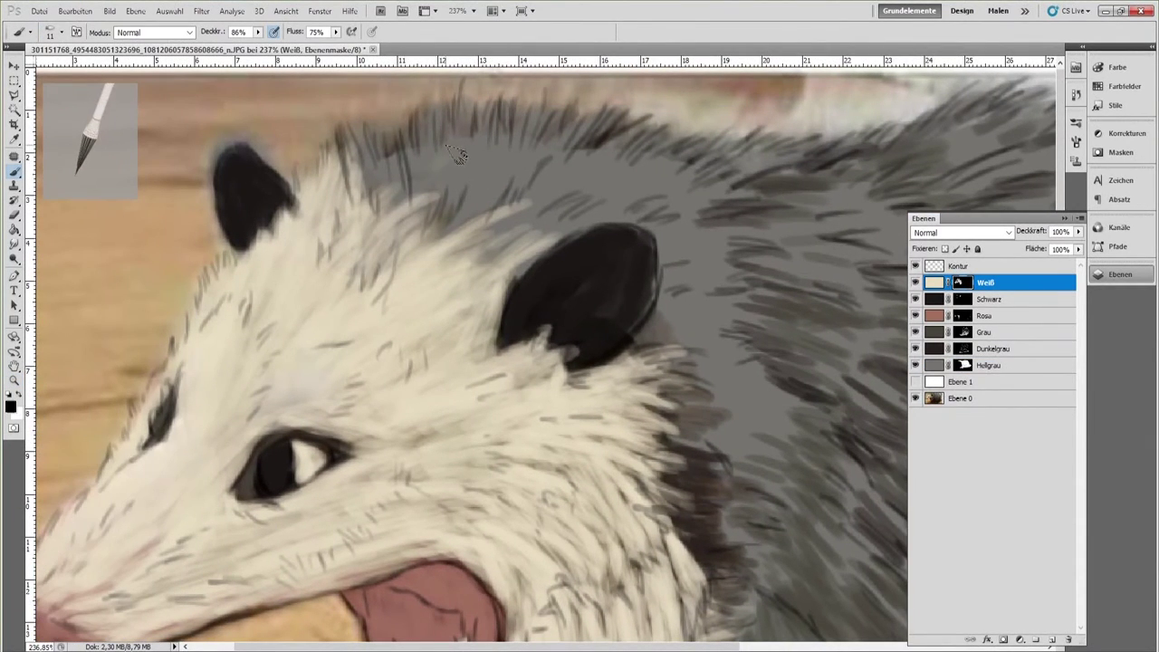
key("x")
left_click_drag(391, 124, 398, 152)
left_click_drag(413, 120, 419, 159)
left_click_drag(431, 98, 440, 145)
left_click_drag(353, 116, 369, 152)
left_click_drag(494, 91, 489, 145)
left_click_drag(527, 174, 514, 201)
left_click_drag(497, 160, 480, 188)
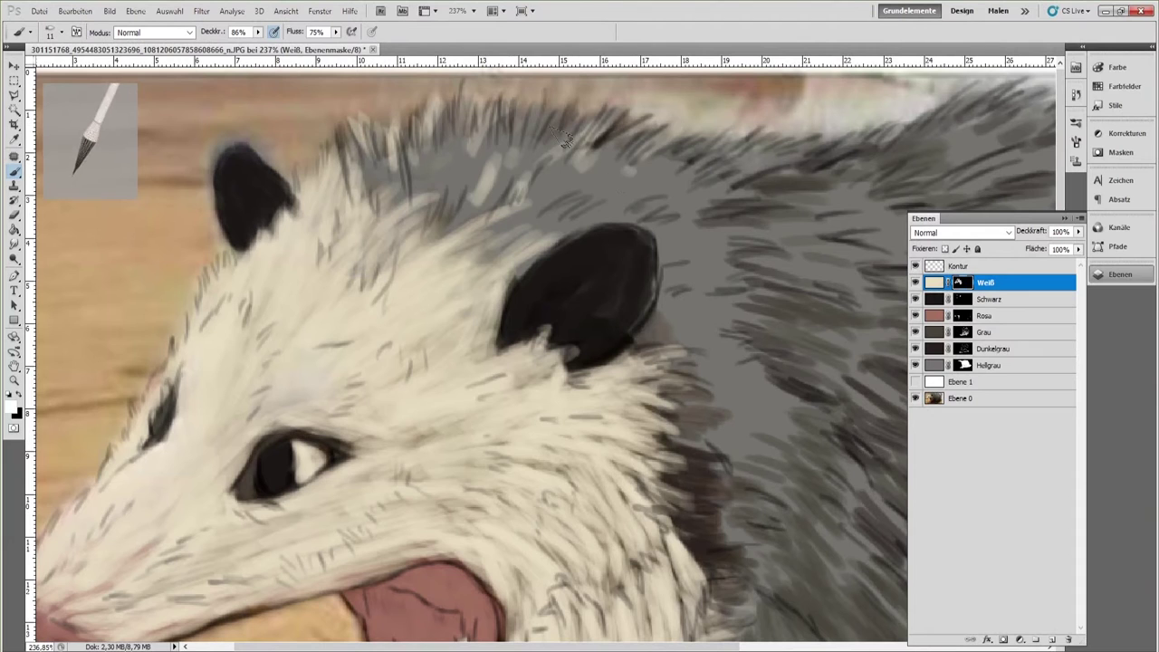
Step: Add light strands behind the near ear and over the shoulders in the Weiß mask, undoing the last stroke
left_click_drag(677, 163, 608, 209)
left_click_drag(721, 140, 676, 169)
left_click_drag(609, 210, 543, 237)
left_click_drag(721, 218, 644, 241)
left_click_drag(767, 195, 714, 208)
mouse_move(822, 192)
left_mouse_down()
mouse_move(764, 205)
mouse_move(727, 236)
left_mouse_up()
left_click_drag(804, 267, 527, 308)
key("ctrl+z")
Step: Paint scattered light fur strands over the upper back into the Weiß mask
key("space")
left_click_drag(706, 292, 398, 294)
left_click_drag(536, 170, 476, 196)
left_click_drag(626, 121, 562, 152)
left_click_drag(786, 105, 703, 127)
left_click_drag(802, 114, 726, 136)
left_click_drag(712, 140, 496, 199)
left_click_drag(539, 235, 473, 240)
left_click_drag(475, 339, 407, 328)
left_click_drag(742, 277, 693, 272)
left_click_drag(626, 368, 583, 353)
Step: Paint light fur strands along the rear edge of the rump into the Weiß mask
key("space")
left_click_drag(739, 331, 444, 332)
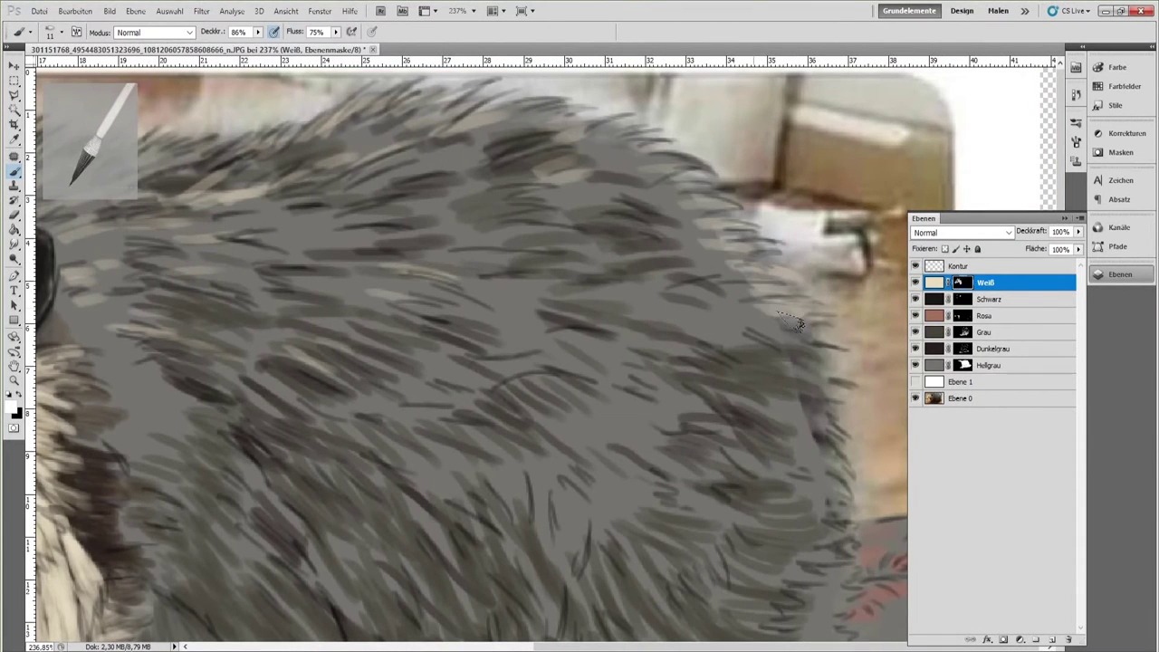
left_click_drag(811, 316, 751, 305)
left_click_drag(741, 252, 675, 227)
left_click_drag(725, 210, 650, 188)
left_click_drag(827, 344, 754, 321)
left_click_drag(838, 382, 780, 355)
left_click_drag(833, 402, 768, 378)
left_click_drag(839, 489, 791, 466)
left_click_drag(840, 527, 793, 499)
left_click_drag(766, 413, 697, 391)
Step: Scatter light fur strands across the middle of the back and upper flank in the Weiß mask
left_click_drag(645, 265, 391, 156)
left_click_drag(538, 255, 447, 219)
left_click_drag(567, 297, 503, 272)
left_click_drag(698, 324, 554, 335)
left_click_drag(634, 392, 543, 344)
left_click_drag(724, 451, 612, 428)
left_click_drag(520, 405, 570, 426)
left_click_drag(464, 397, 498, 422)
left_click_drag(351, 392, 468, 436)
left_click_drag(525, 459, 570, 484)
left_click_drag(725, 437, 761, 457)
left_click_drag(787, 406, 823, 436)
Step: Paint light fur strands on the lower rump edge and the adjoining rear flank into the Weiß mask
mouse_move(840, 560)
left_mouse_down()
mouse_move(876, 335)
mouse_move(837, 326)
left_mouse_up()
left_click_drag(880, 437, 825, 381)
left_click_drag(864, 456, 816, 451)
left_click_drag(846, 536, 766, 511)
left_click_drag(810, 443, 762, 421)
mouse_move(738, 387)
left_mouse_down()
mouse_move(674, 362)
mouse_move(634, 313)
left_mouse_up()
left_click_drag(661, 373, 603, 384)
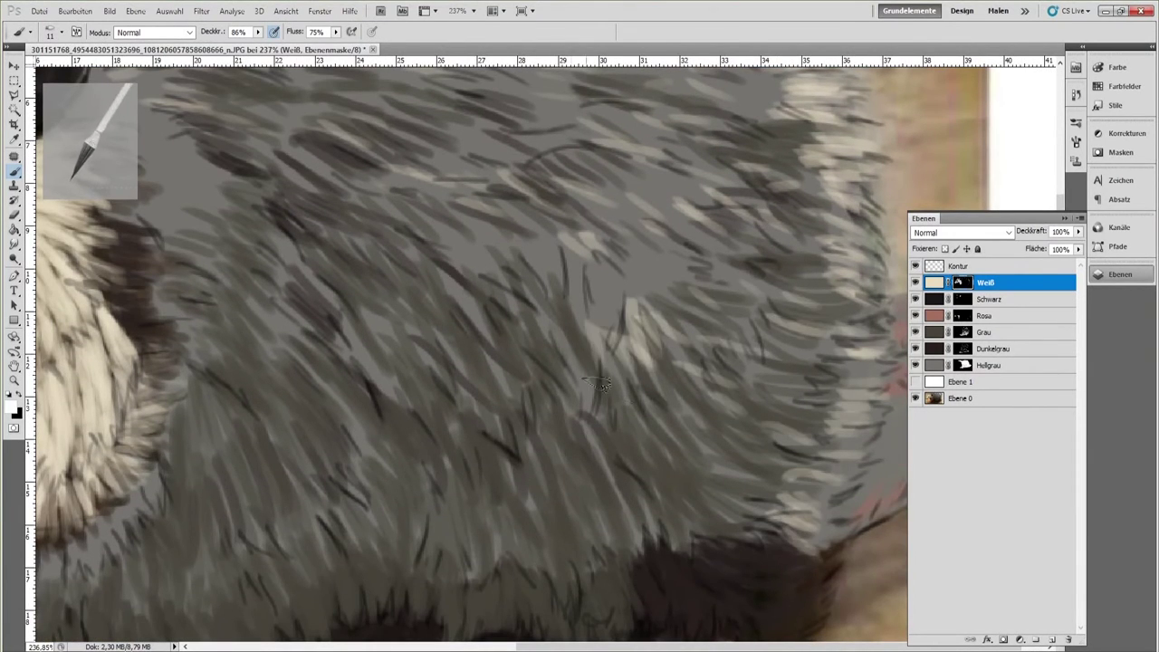
Step: Add light fur strands across the side of the body toward the shoulder in the Weiß mask
left_click_drag(625, 425, 571, 353)
left_click_drag(543, 355, 480, 290)
left_click_drag(452, 375, 402, 323)
left_click_drag(393, 357, 355, 306)
left_click_drag(286, 270, 254, 239)
left_click_drag(244, 304, 177, 248)
left_click_drag(243, 409, 205, 370)
left_click_drag(207, 480, 168, 435)
left_click_drag(338, 445, 301, 411)
left_click_drag(412, 443, 396, 417)
left_click_drag(485, 482, 467, 452)
left_click_drag(594, 441, 582, 417)
Step: Add two new layers named Schatten and Licht above the Kontur layer
mouse_move(514, 364)
left_mouse_down()
mouse_move(365, 398)
mouse_move(743, 502)
left_mouse_up()
left_click_drag(449, 297, 842, 300)
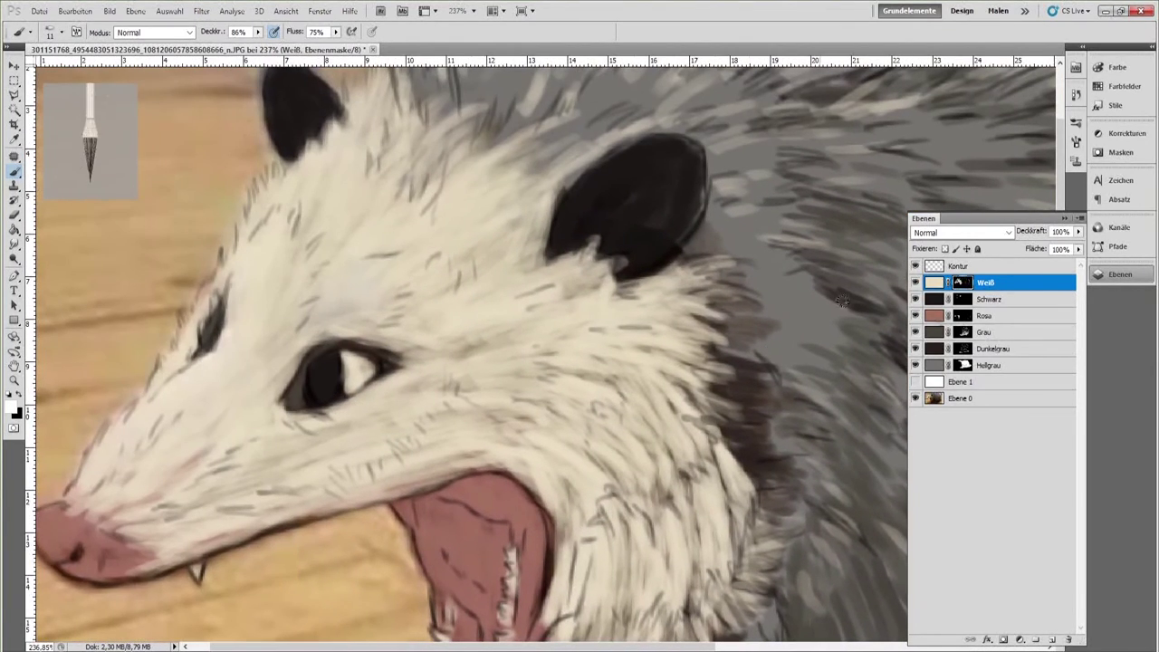
left_click(963, 366)
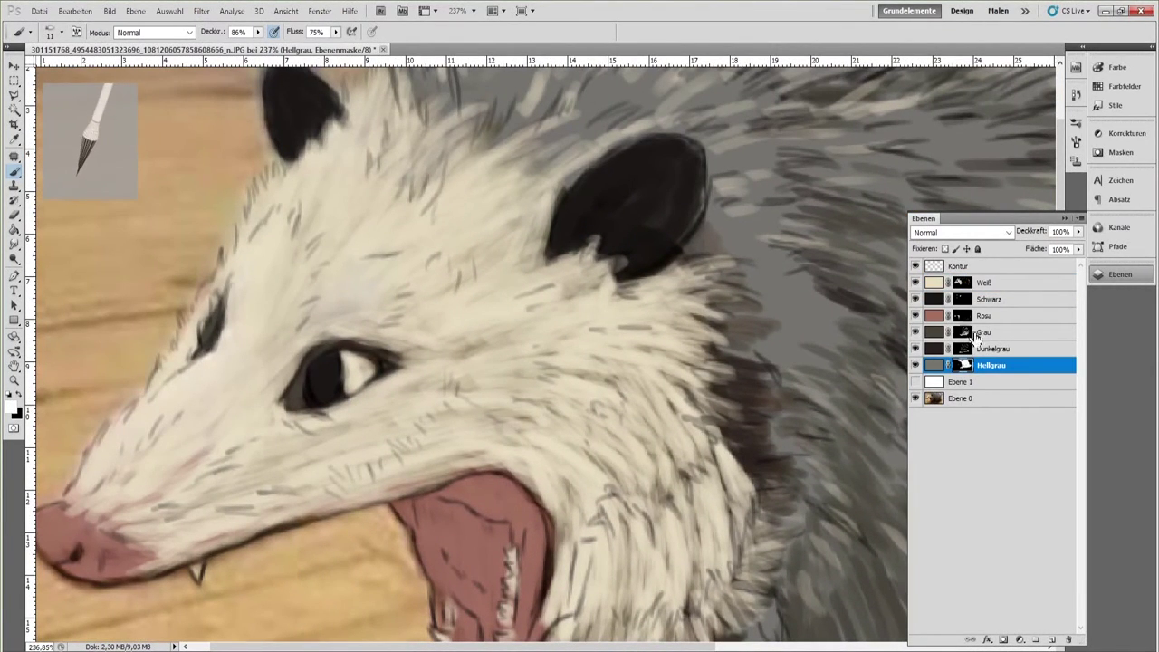
left_click(15, 380)
left_click_drag(525, 362, 429, 363)
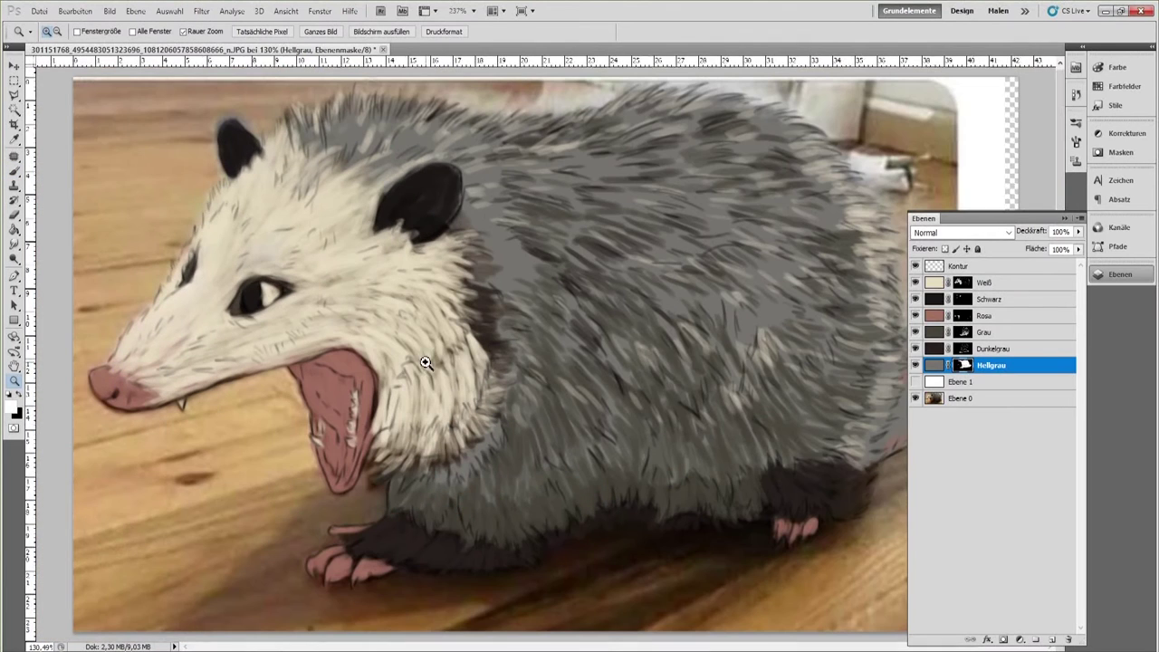
left_click(1003, 266)
left_click(1079, 218)
left_click(950, 227)
type("Schatten")
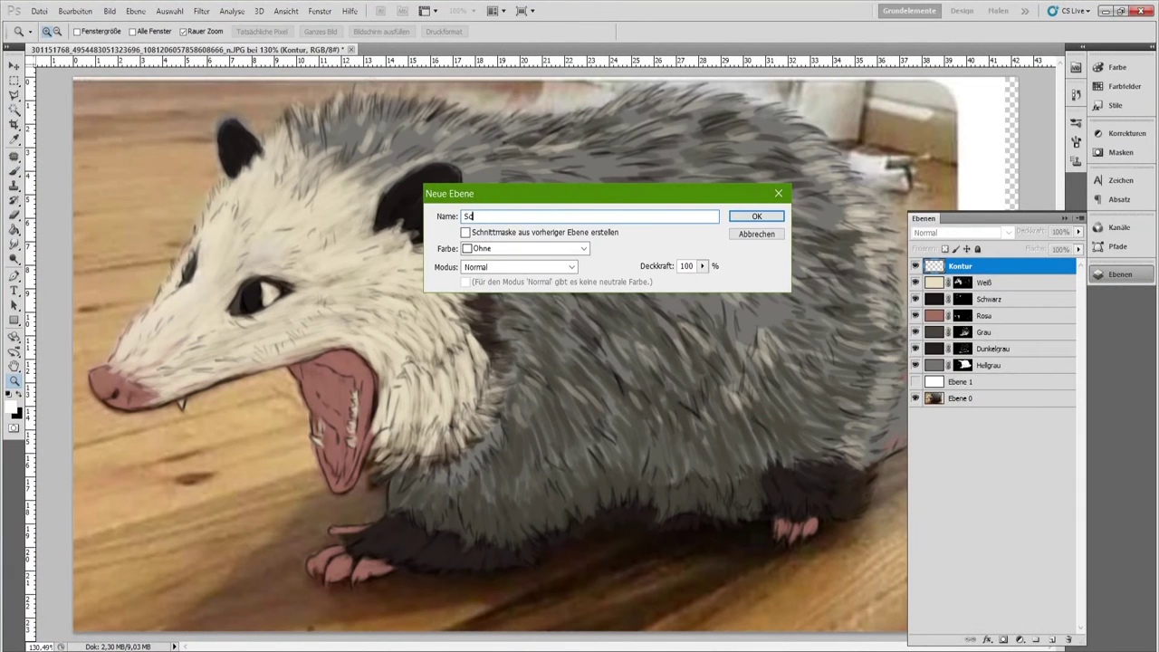
key("Return")
left_click(1079, 218)
left_click(946, 237)
type("Licht")
key("Return")
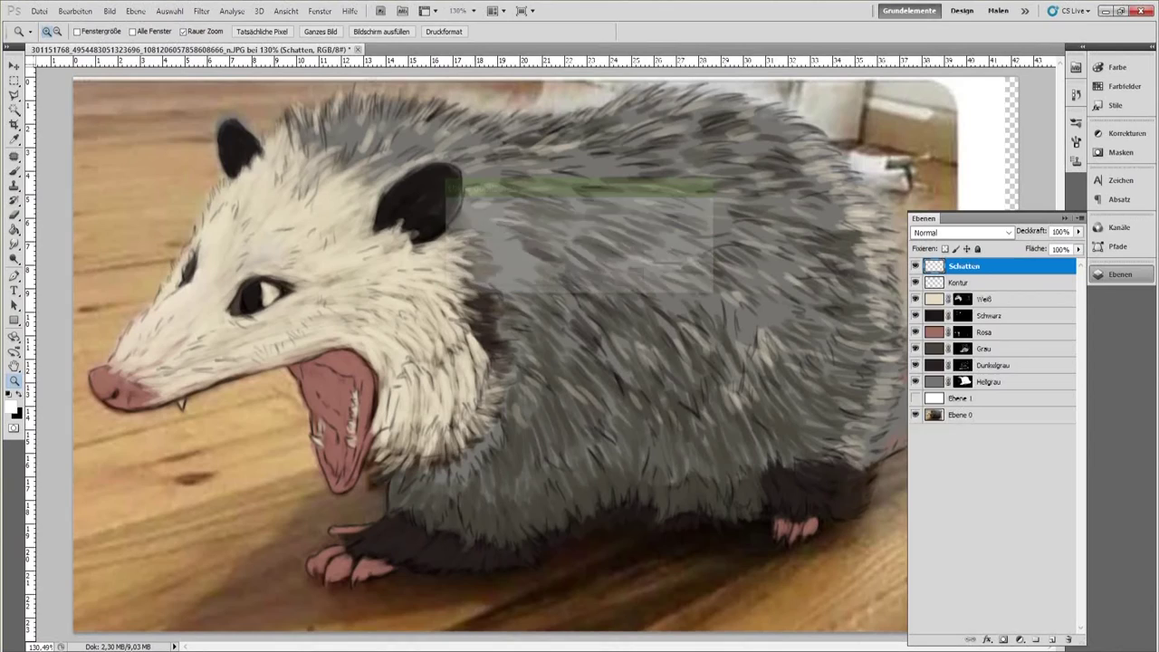
Step: Hide the photo layer Ebene 0, show the white Ebene 1 and select the Hellgrau mask
left_click(914, 431)
left_click(914, 415)
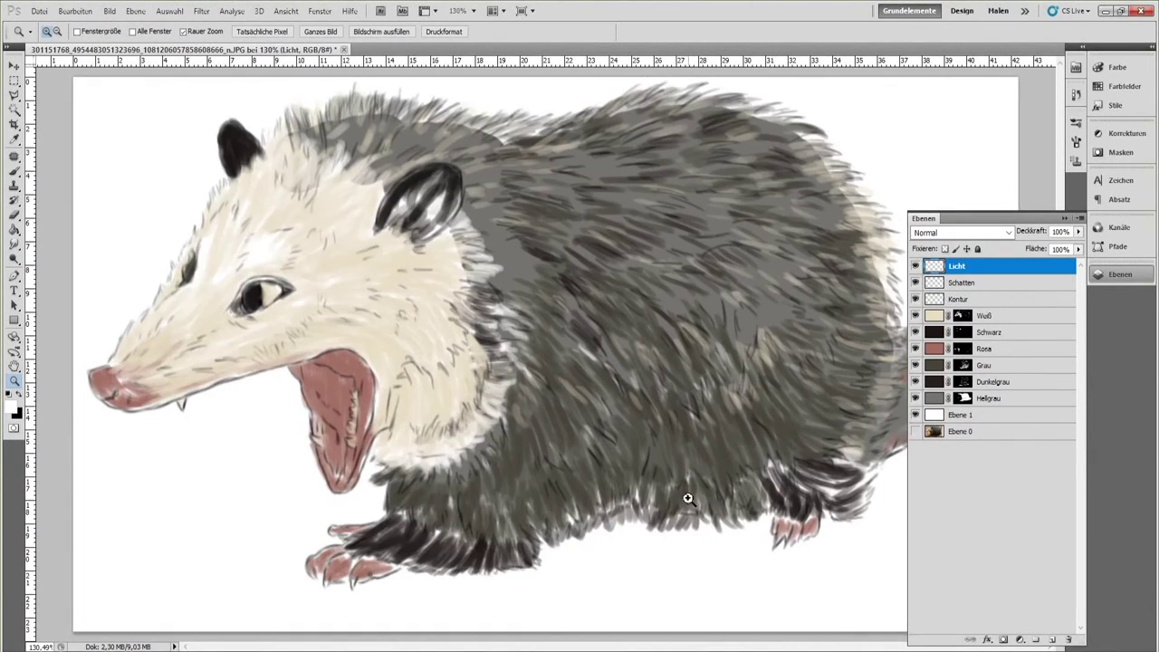
left_click(960, 400)
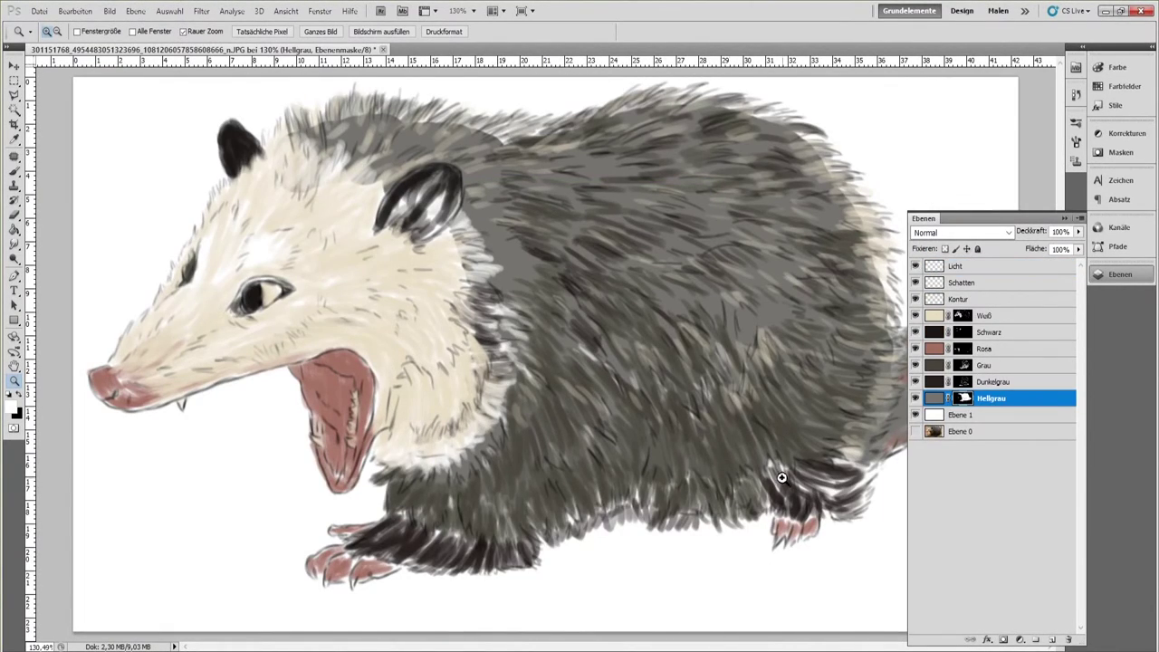
Step: Examine the fur coverage around the hind leg, belly and tail against the white background
scroll(725, 424, "up", 8)
left_click_drag(744, 453, 697, 534)
scroll(712, 492, "down", 5)
scroll(815, 344, "up", 9)
left_click_drag(815, 345, 213, 437)
scroll(487, 476, "up", 6)
scroll(507, 462, "down", 14)
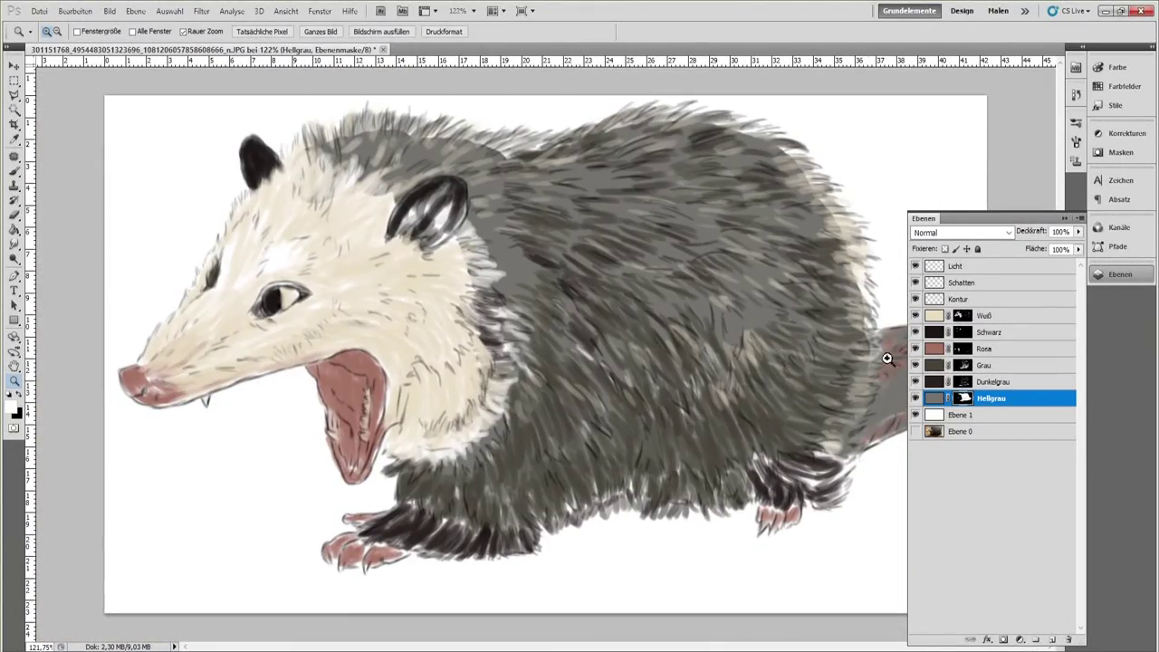
Step: Erase light grey from the Hellgrau mask along the rump and back outline and around the head
key("b")
key("x")
mouse_move(871, 336)
left_mouse_down()
mouse_move(837, 222)
mouse_move(778, 145)
mouse_move(615, 121)
mouse_move(622, 132)
mouse_move(504, 161)
mouse_move(394, 136)
mouse_move(308, 158)
left_mouse_up()
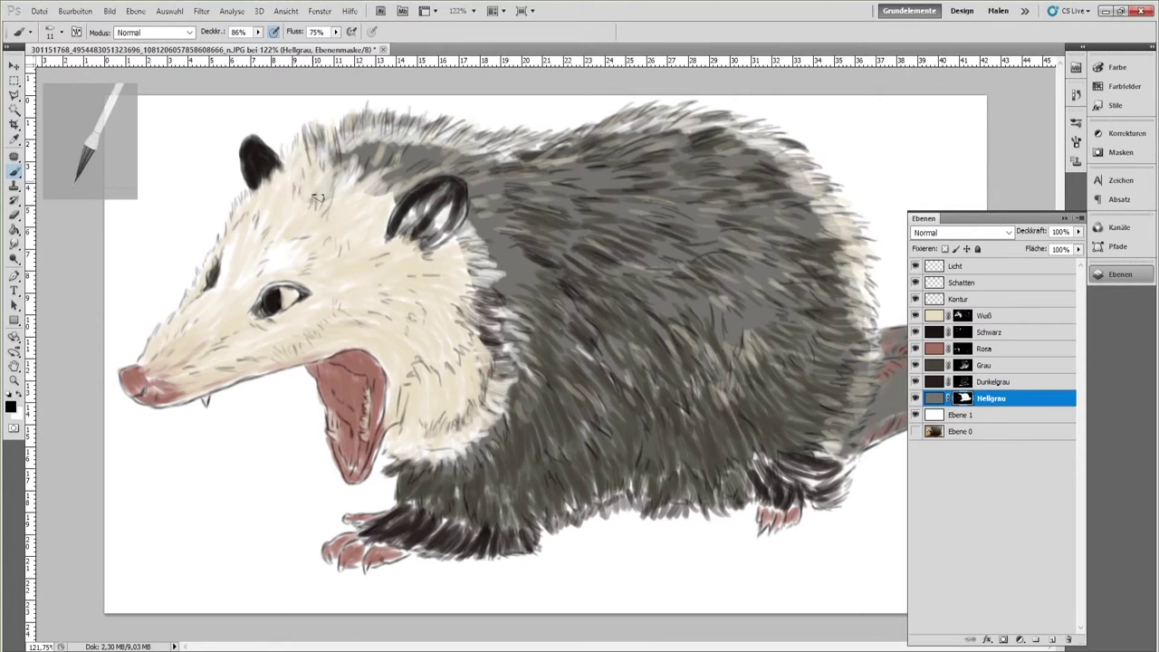
left_click_drag(309, 198, 385, 180)
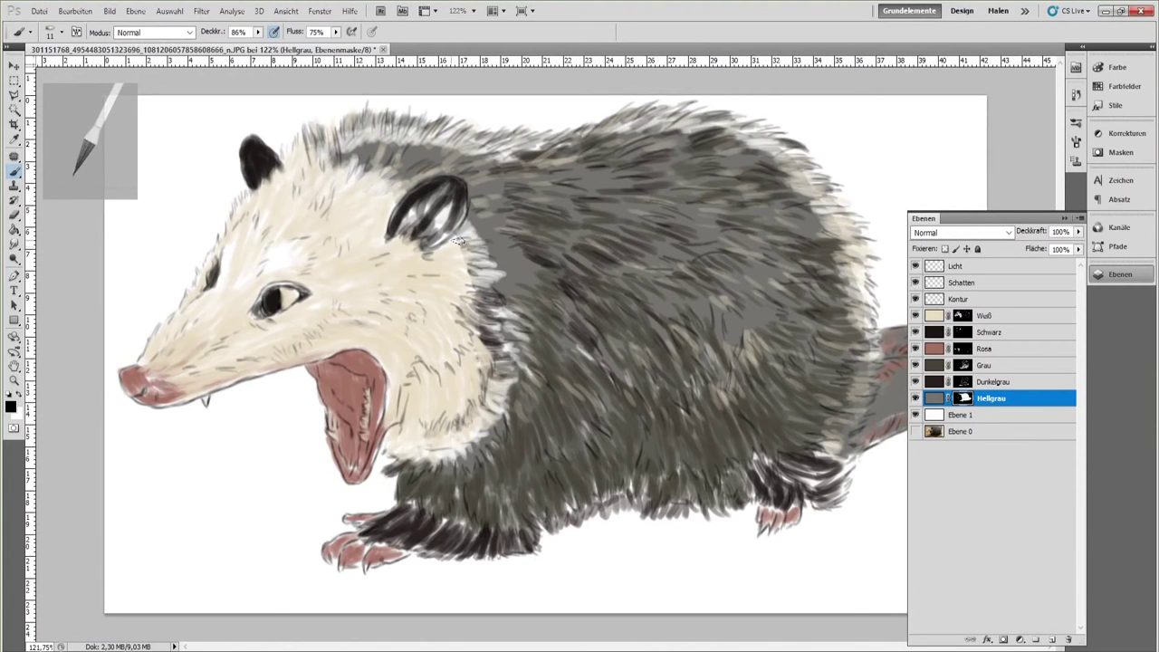
left_click(466, 274, "ctrl")
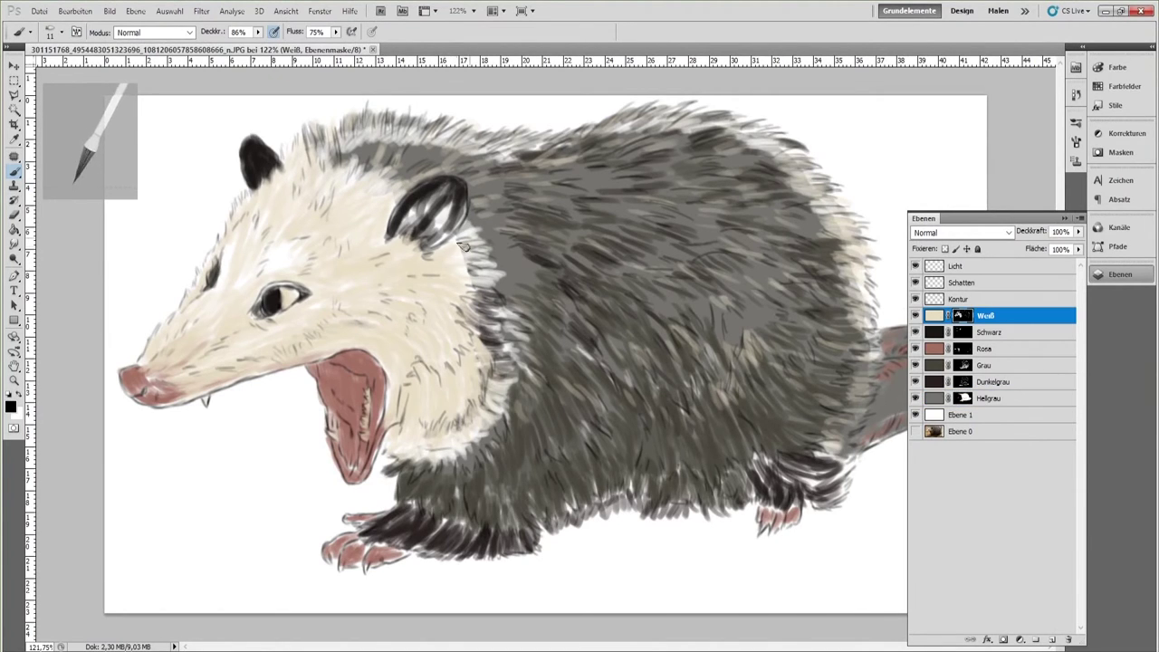
Step: Paint light grey fur strands into the Hellgrau mask behind the cheek, along the back outline, on the rump and around the hind leg
left_click(960, 401)
key("x")
left_click_drag(487, 287, 462, 281)
mouse_move(489, 275)
left_mouse_down()
mouse_move(460, 266)
mouse_move(454, 247)
left_mouse_up()
mouse_move(487, 250)
left_mouse_down()
mouse_move(462, 237)
mouse_move(476, 272)
mouse_move(461, 290)
left_mouse_up()
mouse_move(321, 131)
left_mouse_down()
mouse_move(326, 149)
mouse_move(368, 121)
mouse_move(354, 156)
mouse_move(399, 127)
mouse_move(412, 148)
left_mouse_up()
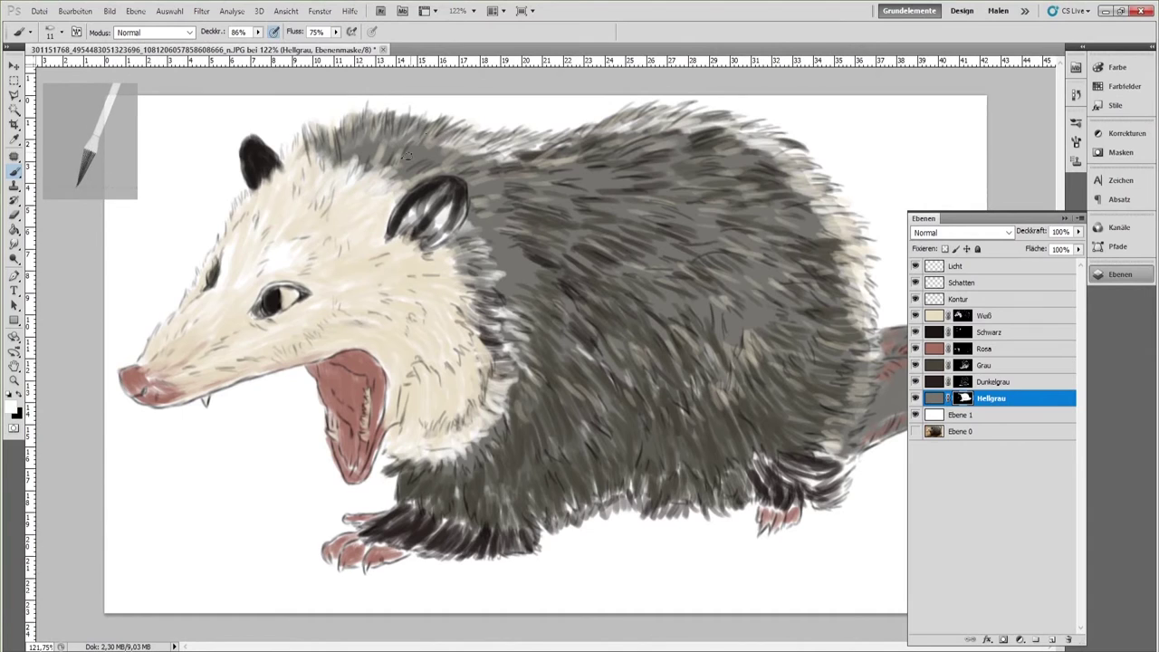
mouse_move(471, 140)
left_mouse_down()
mouse_move(532, 152)
mouse_move(688, 110)
mouse_move(788, 150)
mouse_move(819, 185)
mouse_move(799, 201)
mouse_move(822, 233)
left_mouse_up()
mouse_move(862, 277)
left_mouse_down()
mouse_move(867, 303)
mouse_move(854, 283)
left_mouse_up()
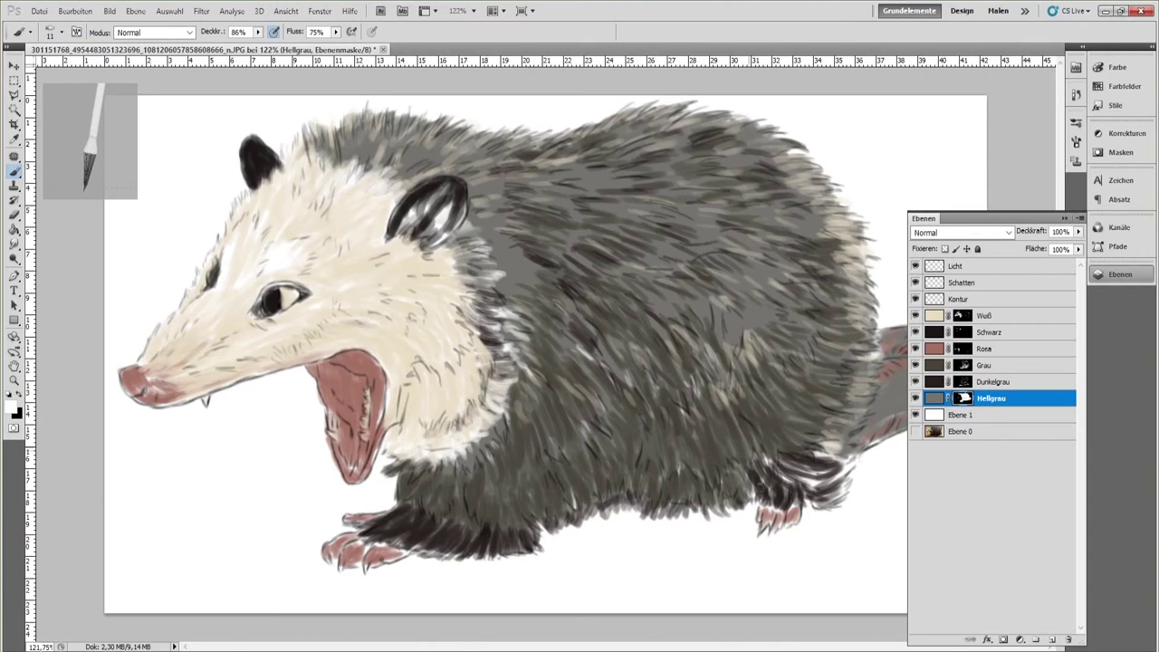
left_click_drag(782, 483, 801, 473)
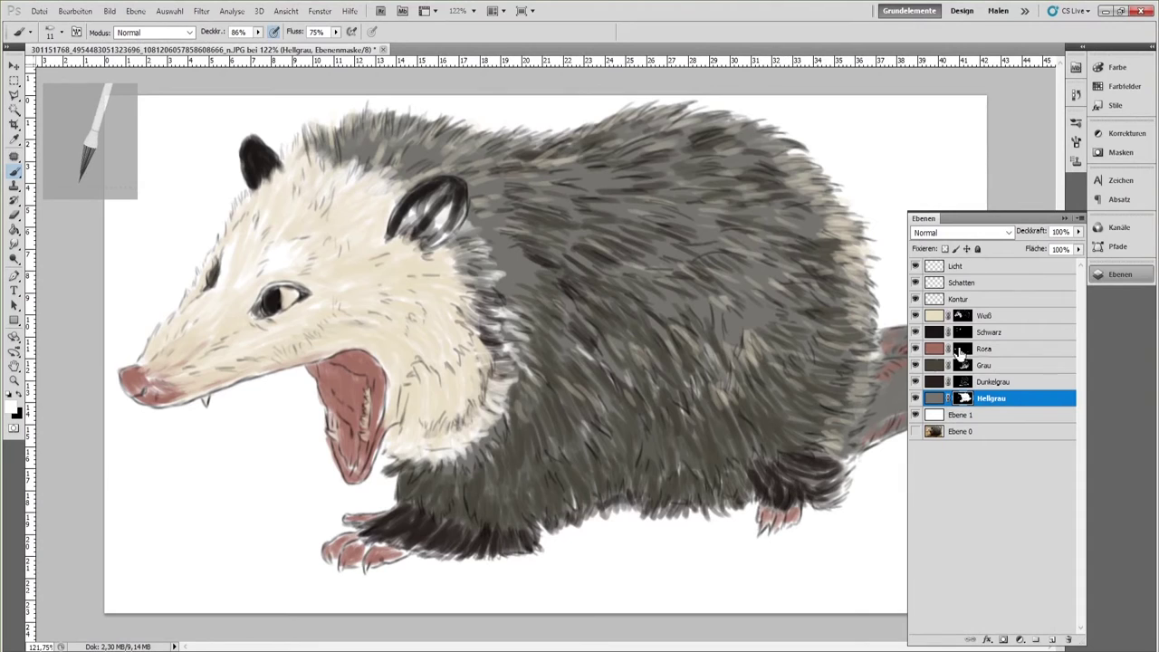
Step: Fill the remaining gaps on the nose, mouth and paws in the Rosa mask and on the ears in the Schwarz mask
left_click(959, 351)
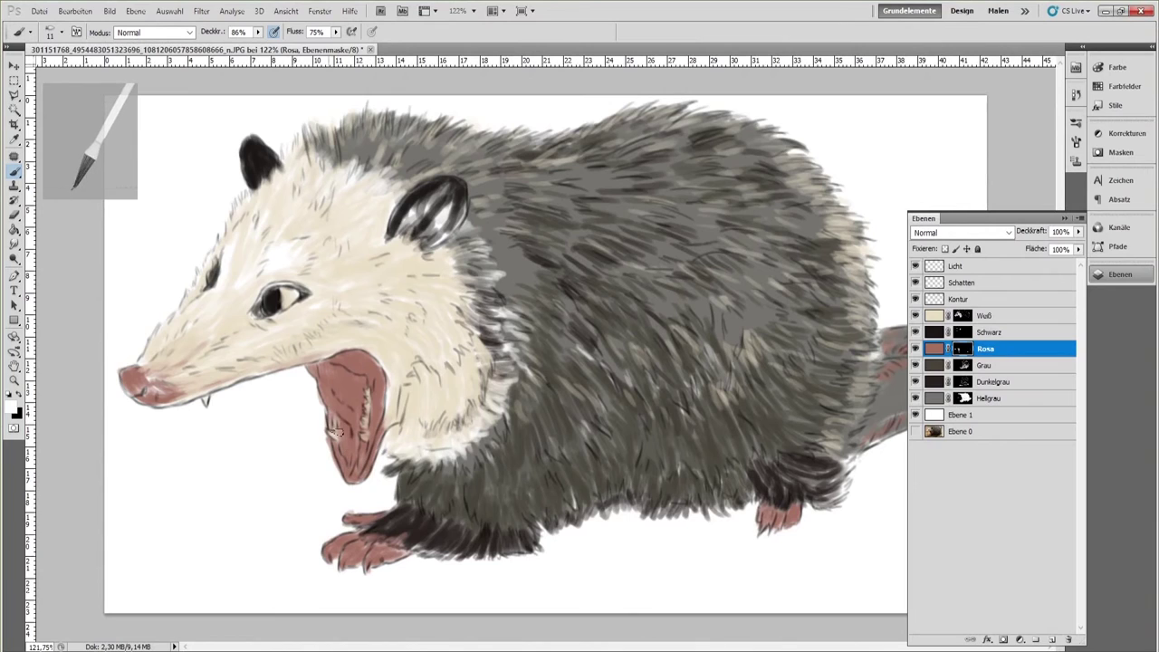
mouse_move(140, 380)
left_mouse_down()
mouse_move(167, 380)
mouse_move(190, 342)
mouse_move(163, 380)
mouse_move(188, 402)
mouse_move(364, 351)
mouse_move(388, 385)
mouse_move(383, 424)
left_mouse_up()
left_click(983, 333)
mouse_move(424, 206)
left_mouse_down()
mouse_move(405, 219)
mouse_move(419, 187)
mouse_move(470, 218)
mouse_move(429, 220)
mouse_move(424, 192)
mouse_move(407, 234)
mouse_move(385, 227)
left_mouse_up()
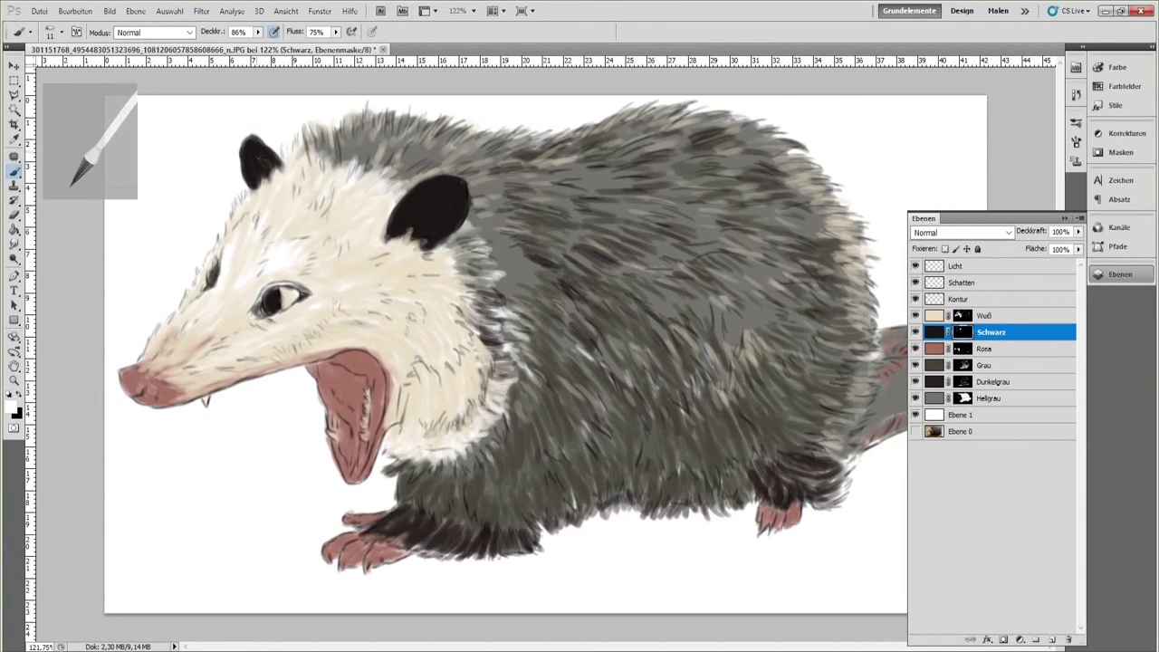
left_click(1120, 273)
left_click(1120, 274)
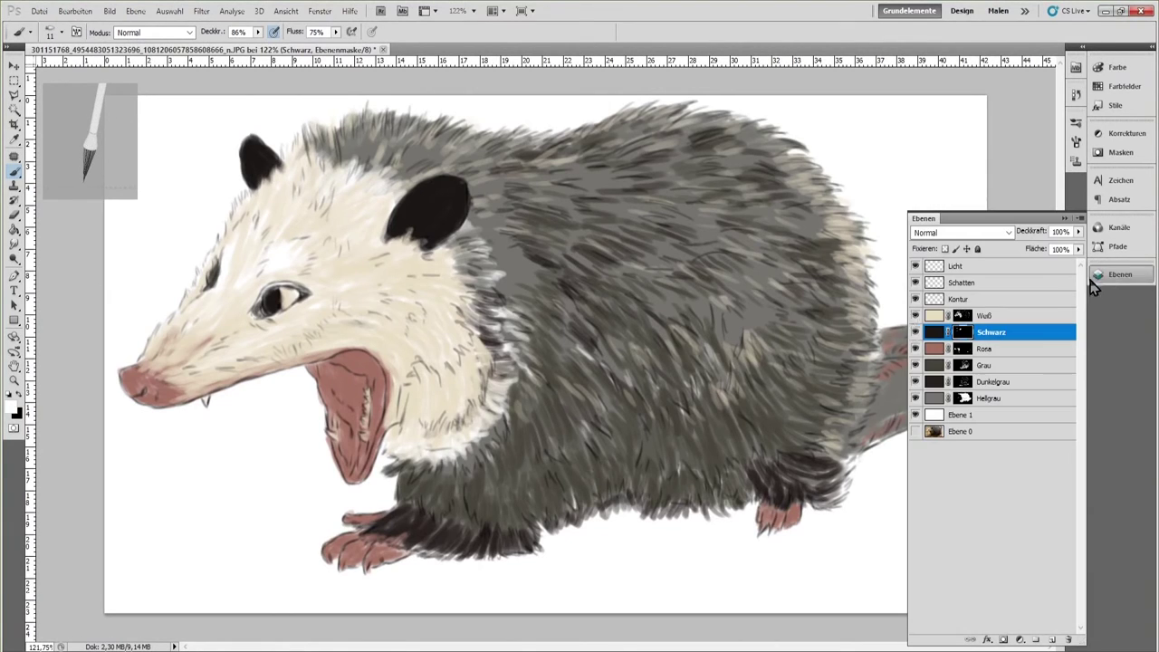
Step: Complete the light grey base of the tail in the Hellgrau mask
left_click(961, 400)
left_click(1120, 273)
left_click_drag(860, 453, 881, 426)
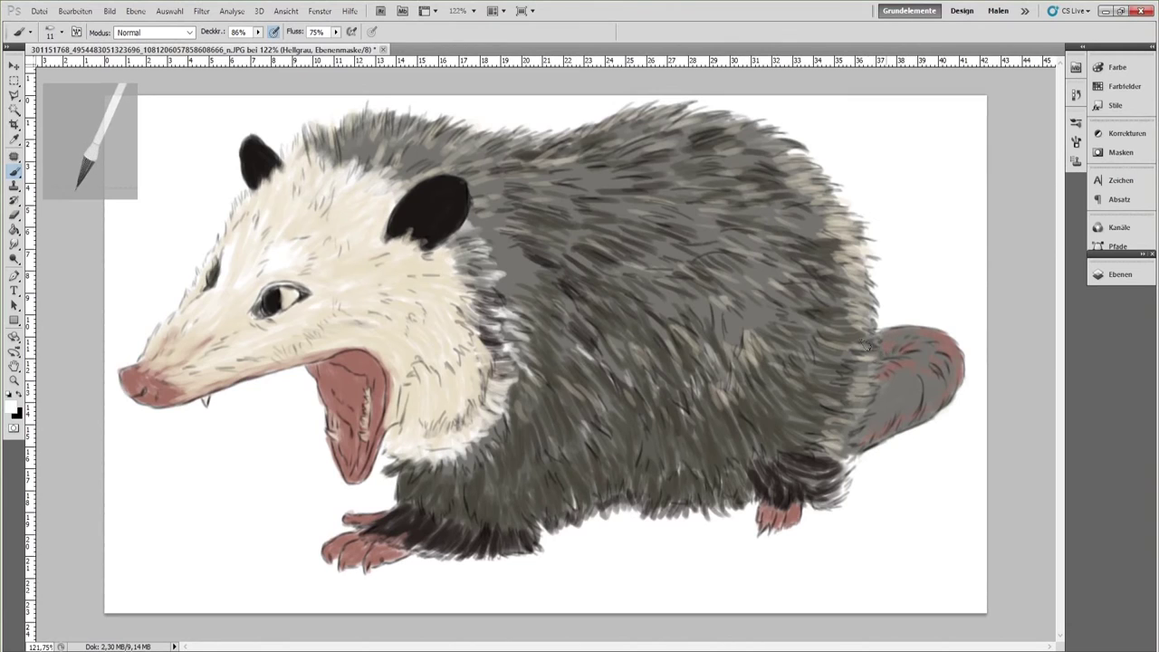
Step: Refine the face using the Schwarz, Weiß and Hellgrau masks, adding light grey strands on the forehead
left_click(1120, 273)
left_click(991, 335)
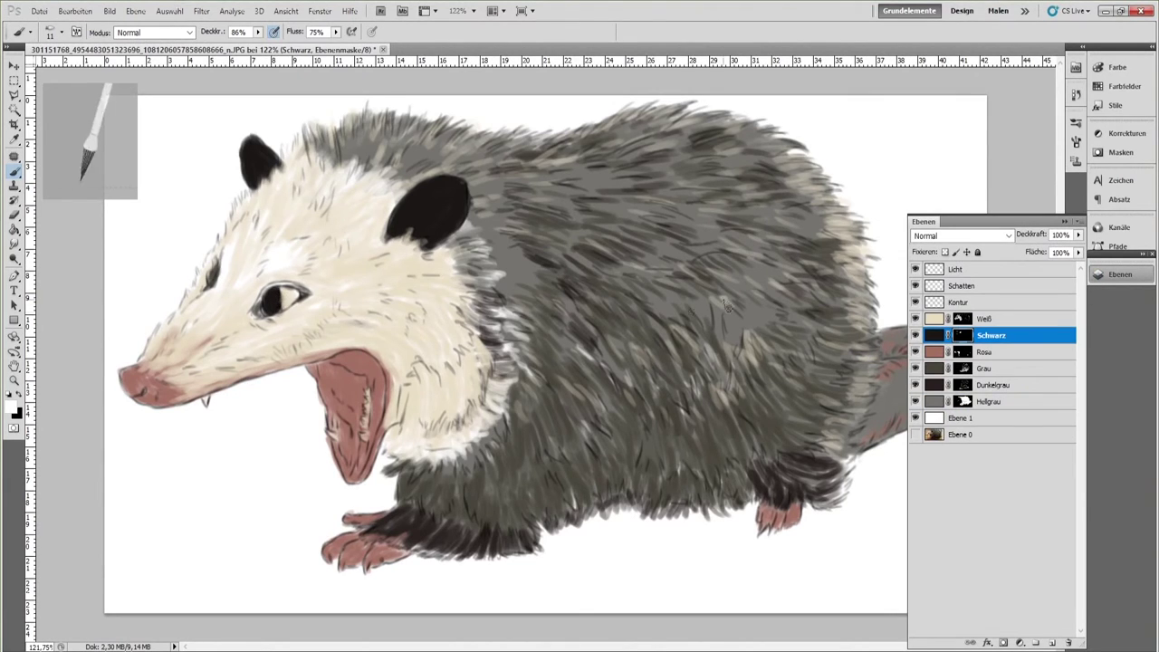
left_click(962, 401)
left_click(964, 320)
key("x")
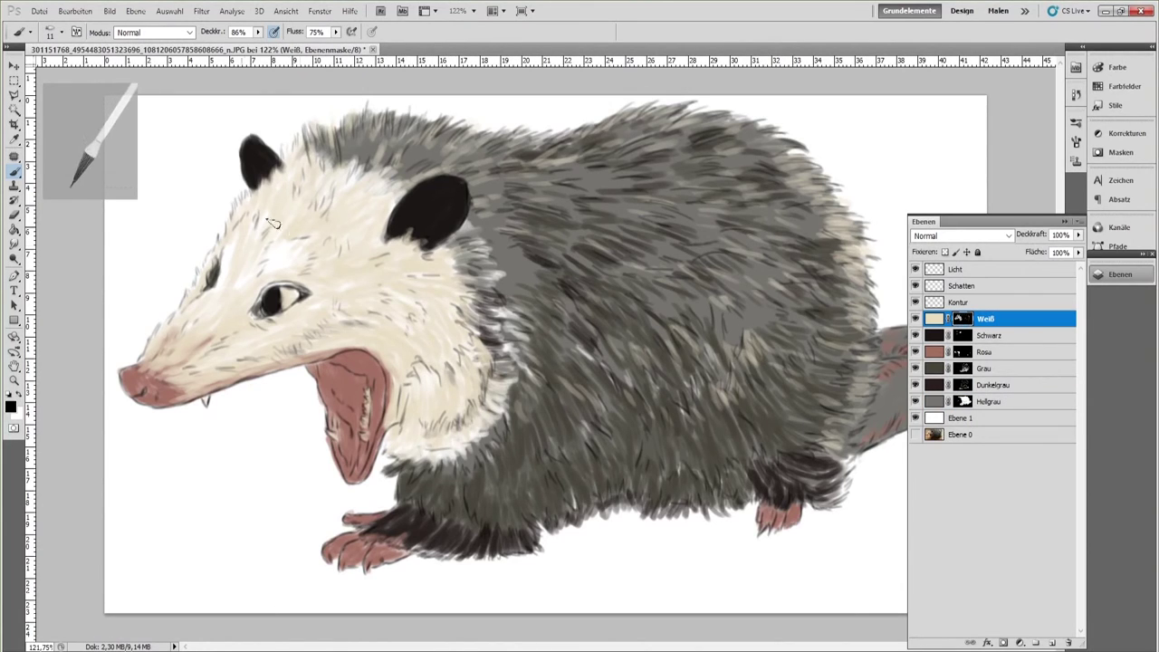
left_click(962, 401)
key("x")
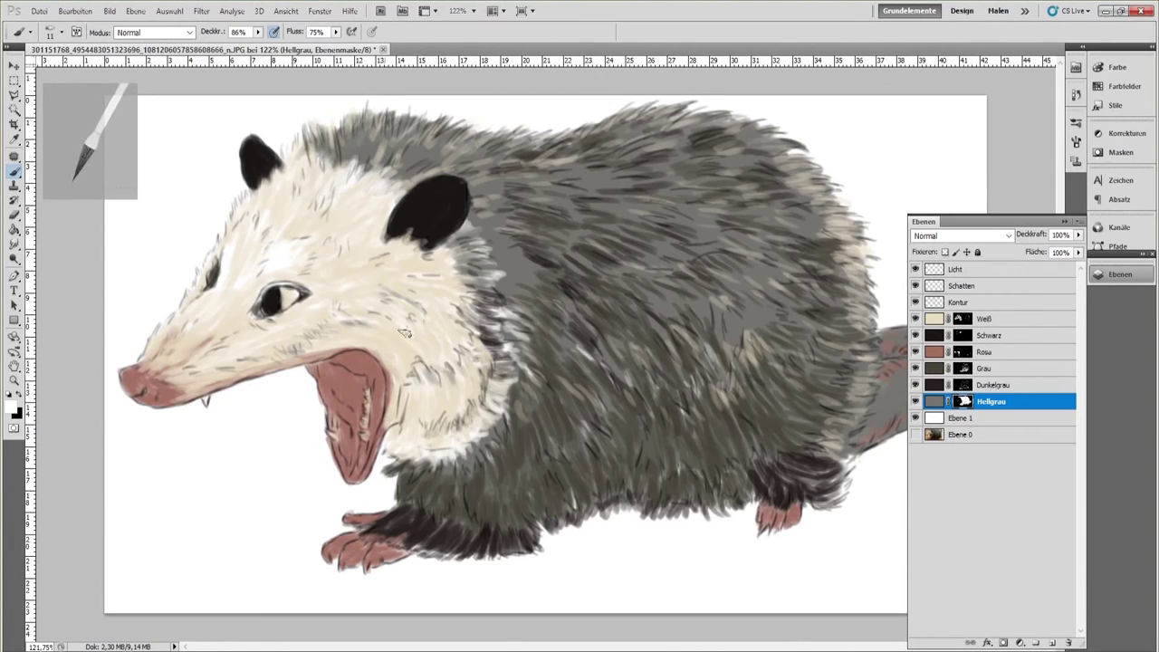
mouse_move(319, 345)
left_mouse_down()
mouse_move(353, 263)
mouse_move(335, 241)
mouse_move(283, 240)
mouse_move(267, 223)
mouse_move(337, 198)
left_mouse_up()
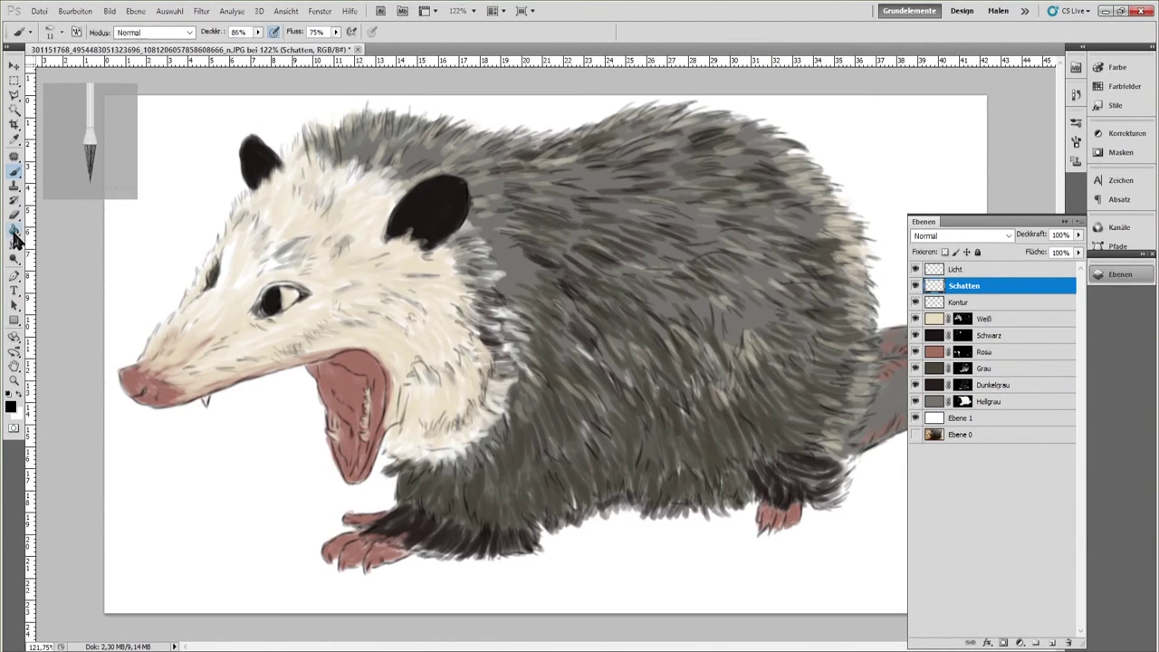
Step: Fill the Schatten layer with black and set its opacity to 75%
left_click(15, 230)
left_click(543, 262)
left_click(1077, 235)
left_click_drag(1078, 247, 1043, 258)
Step: Fill the Licht layer with white at 40% opacity and hide it behind a black layer mask
left_click(996, 269)
key("x")
key("alt+BackSpace")
left_click(1078, 234)
left_click(1078, 232)
left_click(1003, 642)
left_click(19, 396)
left_click(529, 353)
Step: Add a layer mask to the Schatten layer and fill the mask with black
left_click(933, 286)
left_click(1003, 642)
left_click(443, 328)
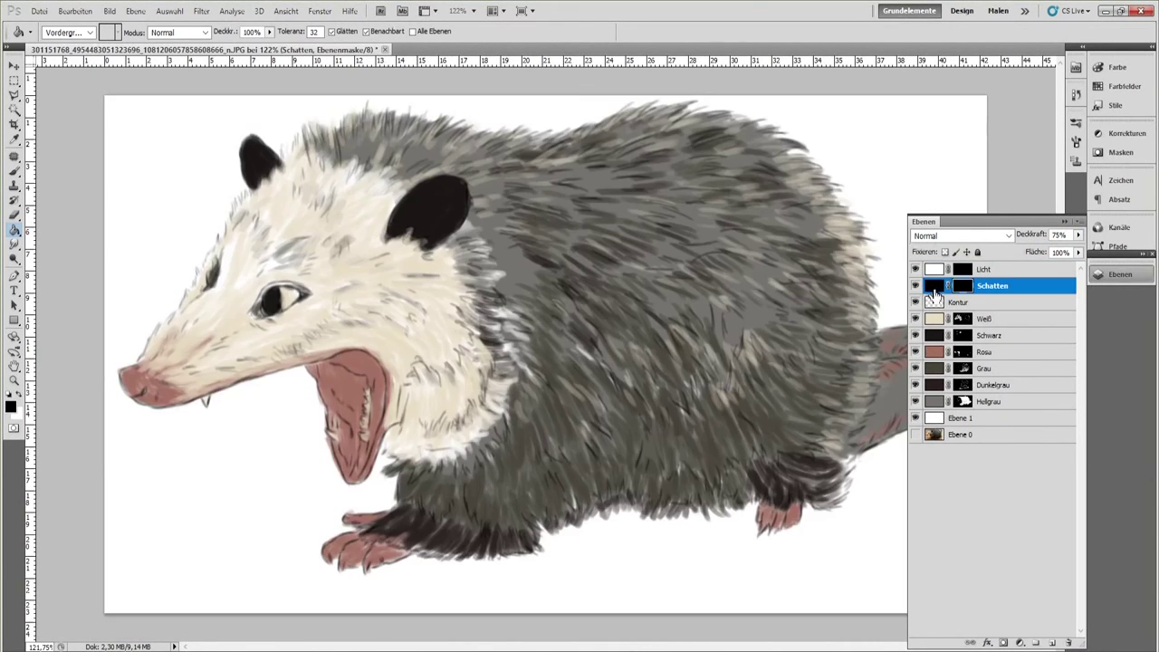
Step: Set up a soft round 20 px brush with 0% hardness, 62% opacity and 50% flow, using white as foreground colour
left_click(14, 171)
left_click(62, 33)
left_click(27, 122)
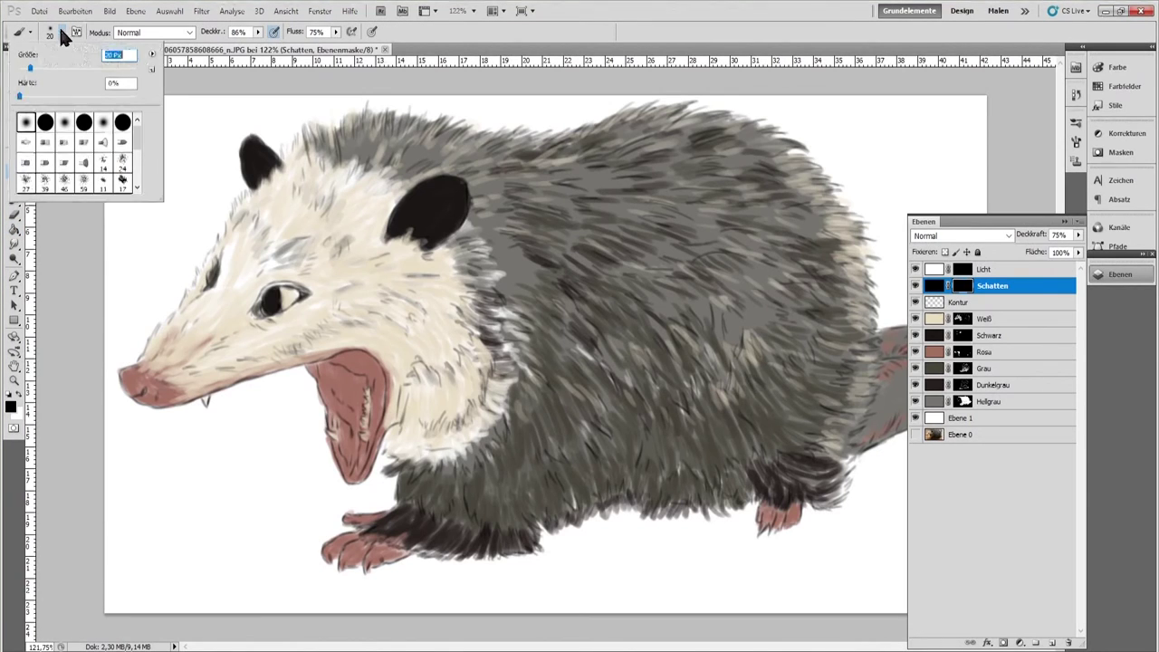
left_click(64, 34)
left_click_drag(257, 32, 239, 49)
left_click(336, 31)
left_click_drag(336, 46, 321, 47)
left_click(336, 32)
left_click(18, 395)
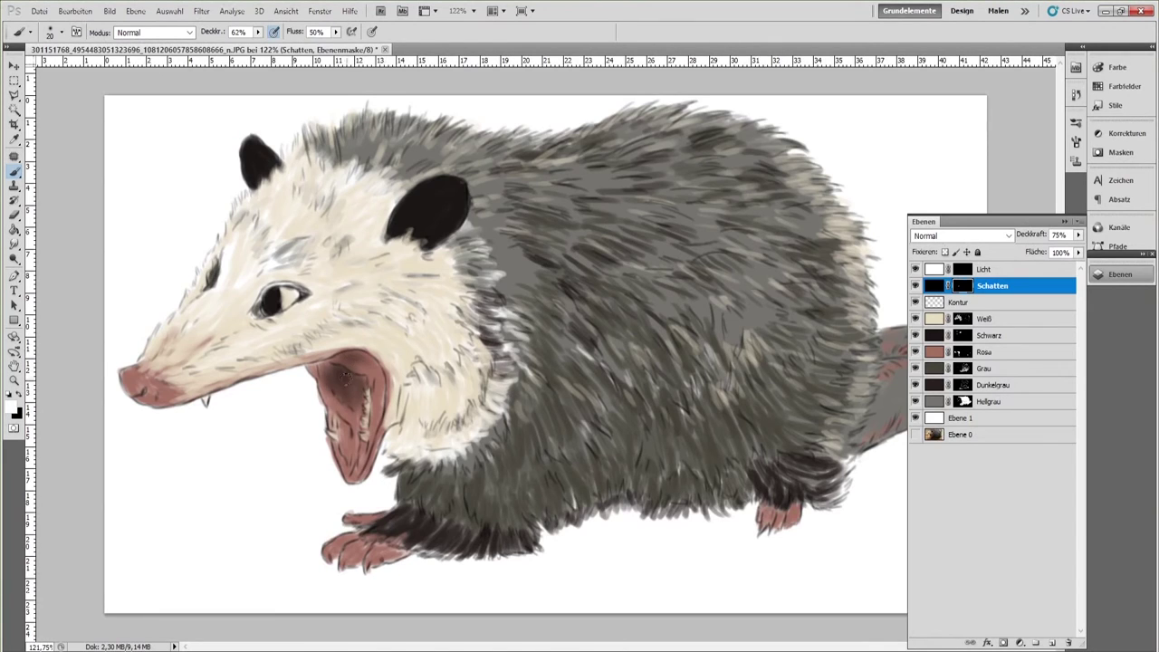
Step: Paint soft shadows in the Schatten mask inside the mouth, on the throat, along the head and behind the cheek
mouse_move(394, 434)
left_mouse_down()
mouse_move(421, 392)
mouse_move(398, 452)
mouse_move(408, 398)
mouse_move(431, 438)
mouse_move(463, 419)
mouse_move(427, 410)
left_mouse_up()
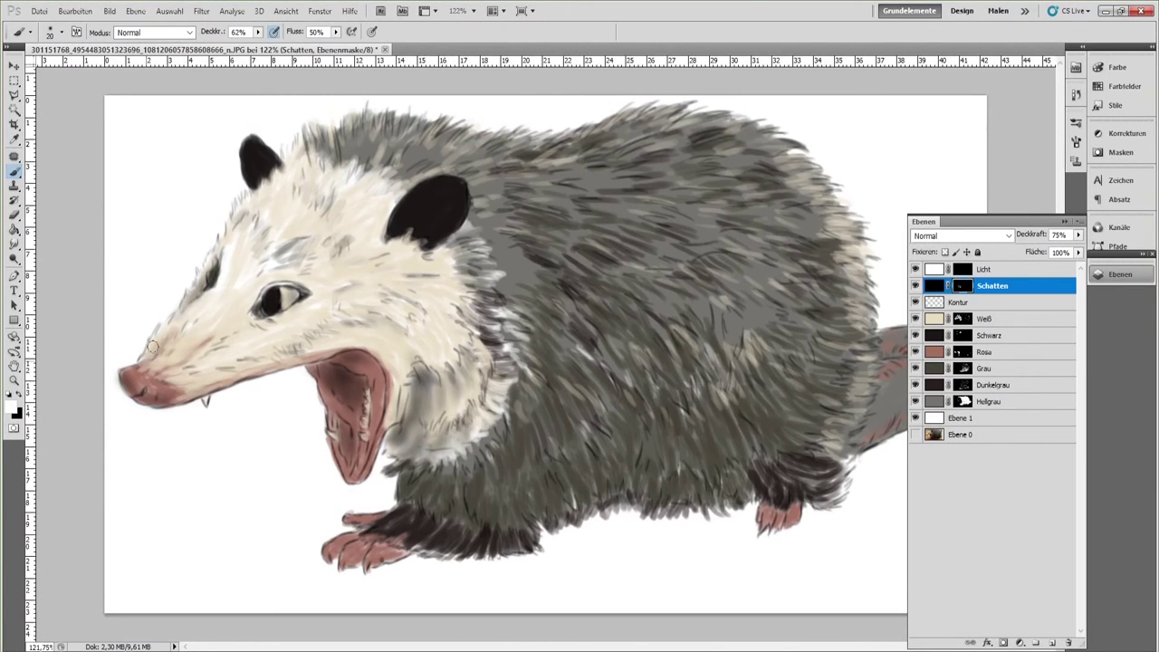
left_click_drag(294, 148, 297, 200)
mouse_move(464, 257)
left_mouse_down()
mouse_move(521, 296)
mouse_move(506, 343)
mouse_move(479, 356)
mouse_move(461, 395)
mouse_move(464, 436)
mouse_move(485, 411)
mouse_move(436, 453)
mouse_move(444, 439)
mouse_move(438, 467)
left_mouse_up()
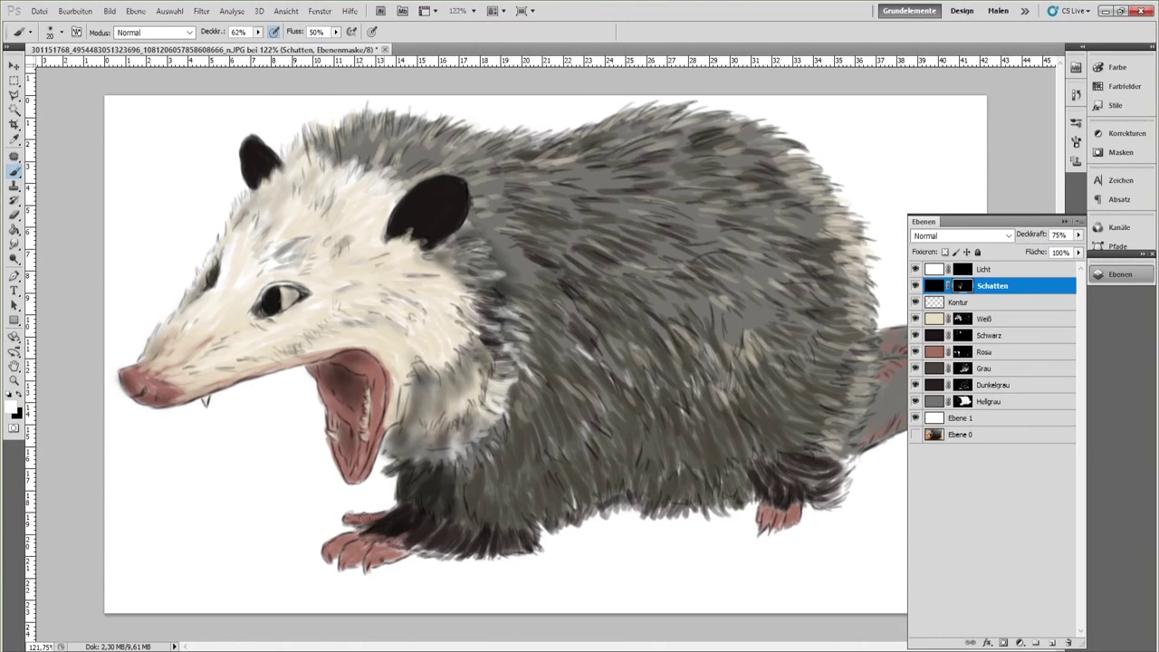
Step: Shade the paws, legs, belly, shoulder, lower face and the area around the near ear in the Schatten mask
mouse_move(368, 546)
left_mouse_down()
mouse_move(392, 529)
mouse_move(395, 558)
left_mouse_up()
mouse_move(442, 520)
left_mouse_down()
mouse_move(467, 474)
mouse_move(440, 526)
mouse_move(471, 550)
mouse_move(490, 488)
mouse_move(518, 505)
mouse_move(511, 457)
mouse_move(584, 487)
mouse_move(593, 448)
mouse_move(564, 522)
mouse_move(535, 503)
mouse_move(615, 469)
mouse_move(661, 514)
mouse_move(702, 480)
mouse_move(752, 496)
mouse_move(759, 467)
mouse_move(831, 493)
mouse_move(809, 484)
mouse_move(792, 514)
mouse_move(768, 526)
mouse_move(795, 462)
mouse_move(854, 441)
mouse_move(839, 423)
mouse_move(846, 398)
mouse_move(827, 446)
mouse_move(775, 427)
mouse_move(723, 433)
mouse_move(661, 466)
mouse_move(699, 395)
mouse_move(737, 427)
mouse_move(788, 372)
mouse_move(757, 379)
mouse_move(783, 426)
mouse_move(695, 478)
mouse_move(625, 416)
mouse_move(592, 432)
mouse_move(559, 376)
mouse_move(501, 433)
mouse_move(526, 409)
mouse_move(486, 371)
mouse_move(471, 418)
mouse_move(438, 426)
mouse_move(508, 348)
mouse_move(535, 343)
mouse_move(520, 279)
mouse_move(464, 224)
left_mouse_up()
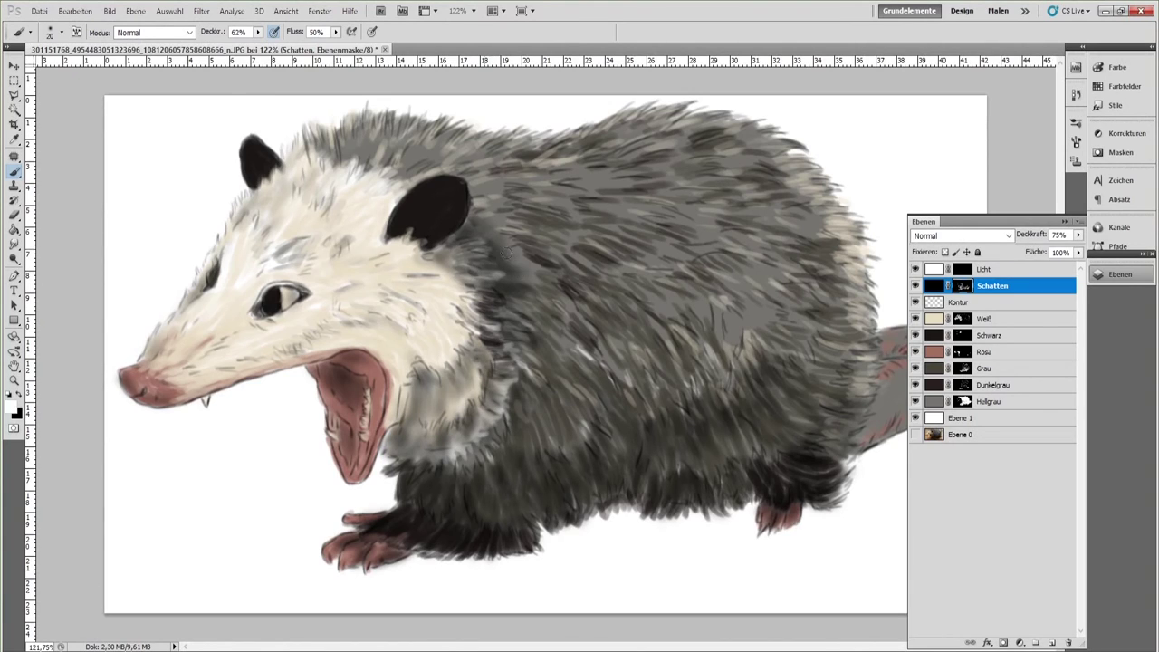
mouse_move(311, 339)
left_mouse_down()
mouse_move(389, 328)
mouse_move(186, 399)
mouse_move(292, 311)
mouse_move(254, 299)
mouse_move(186, 366)
mouse_move(426, 177)
mouse_move(416, 156)
mouse_move(357, 163)
mouse_move(399, 213)
mouse_move(313, 150)
mouse_move(267, 186)
mouse_move(389, 222)
left_mouse_up()
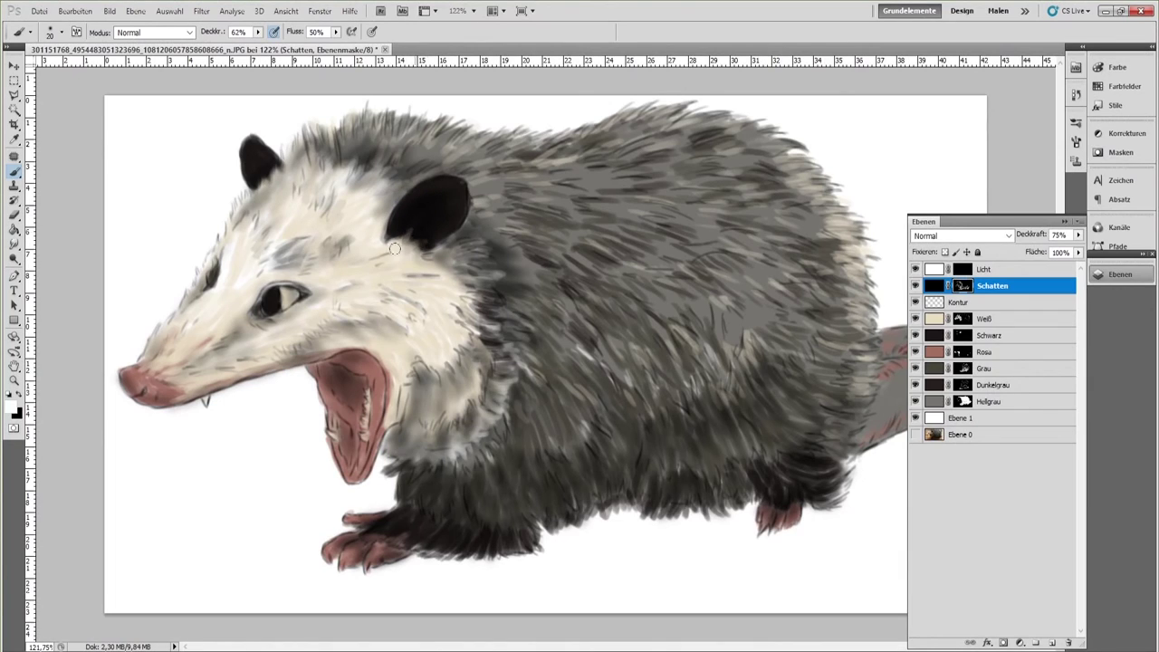
Step: Add shadows across the back and flank and model the tail with shading in the Schatten mask
mouse_move(427, 134)
left_mouse_down()
mouse_move(484, 151)
mouse_move(510, 176)
mouse_move(478, 204)
mouse_move(498, 205)
mouse_move(472, 195)
mouse_move(466, 238)
mouse_move(524, 231)
mouse_move(576, 290)
mouse_move(563, 255)
mouse_move(595, 256)
mouse_move(577, 293)
mouse_move(586, 353)
mouse_move(576, 412)
mouse_move(493, 397)
mouse_move(492, 435)
mouse_move(554, 433)
mouse_move(552, 349)
mouse_move(614, 364)
mouse_move(608, 406)
mouse_move(632, 340)
mouse_move(673, 356)
mouse_move(721, 329)
mouse_move(794, 362)
mouse_move(771, 387)
mouse_move(809, 355)
mouse_move(804, 303)
mouse_move(818, 262)
mouse_move(846, 286)
left_mouse_up()
mouse_move(745, 253)
left_mouse_down()
mouse_move(638, 294)
mouse_move(584, 362)
mouse_move(584, 231)
mouse_move(738, 210)
mouse_move(724, 271)
mouse_move(811, 195)
mouse_move(666, 117)
mouse_move(699, 168)
left_mouse_up()
left_click(1114, 279)
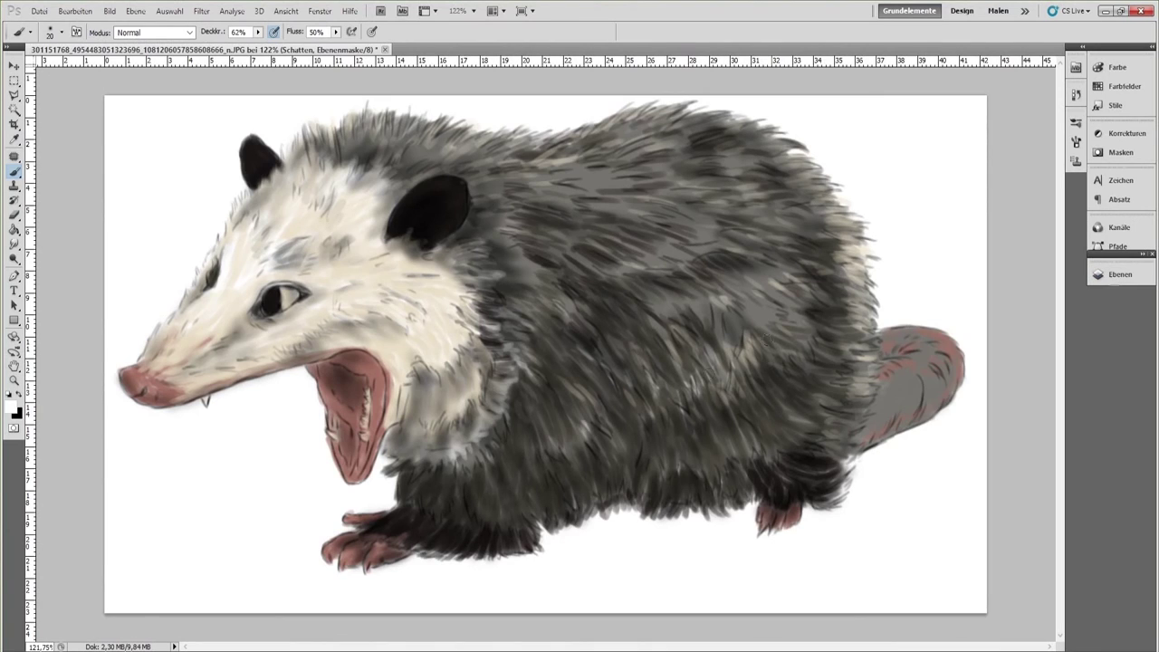
mouse_move(882, 423)
left_mouse_down()
mouse_move(897, 396)
mouse_move(850, 445)
mouse_move(928, 385)
left_mouse_up()
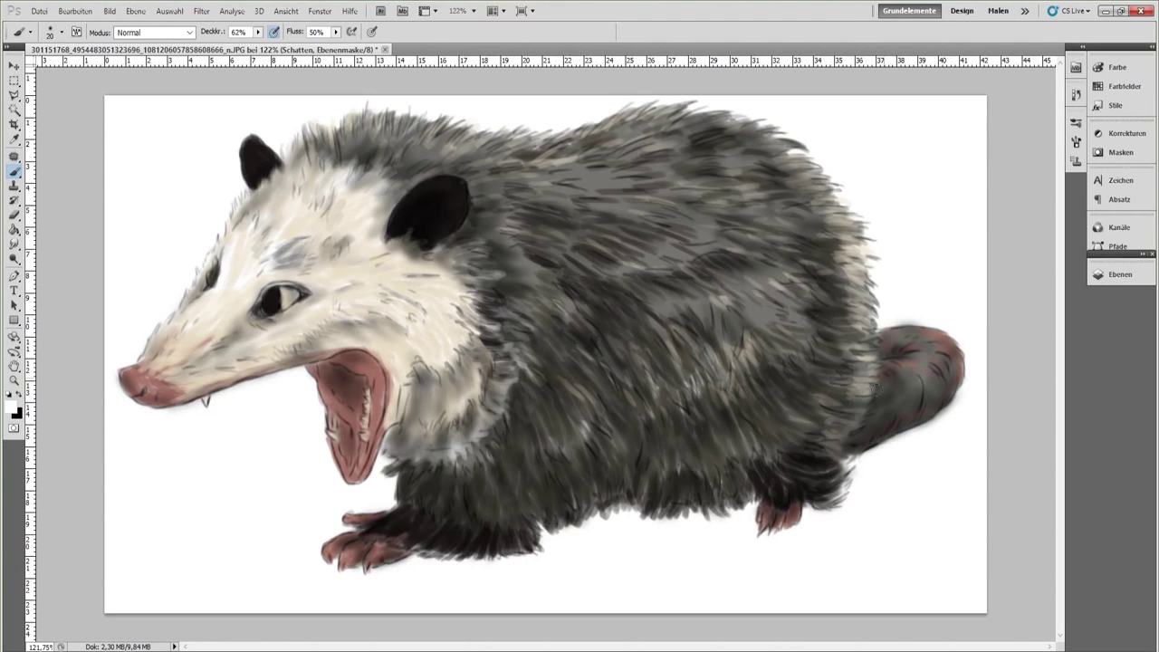
Step: Deepen the shadows on the rump, upper back, crown, cheek and throat in the Schatten mask
mouse_move(861, 317)
left_mouse_down()
mouse_move(860, 347)
mouse_move(840, 242)
mouse_move(790, 193)
mouse_move(768, 148)
left_mouse_up()
mouse_move(857, 254)
left_mouse_down()
mouse_move(794, 168)
mouse_move(713, 116)
mouse_move(567, 151)
mouse_move(726, 189)
mouse_move(638, 222)
mouse_move(597, 179)
mouse_move(574, 181)
mouse_move(527, 154)
mouse_move(540, 184)
mouse_move(470, 201)
left_mouse_up()
mouse_move(353, 132)
left_mouse_down()
mouse_move(455, 145)
mouse_move(305, 159)
mouse_move(264, 199)
mouse_move(259, 236)
left_mouse_up()
mouse_move(363, 275)
left_mouse_down()
mouse_move(433, 298)
mouse_move(424, 344)
mouse_move(310, 355)
left_mouse_up()
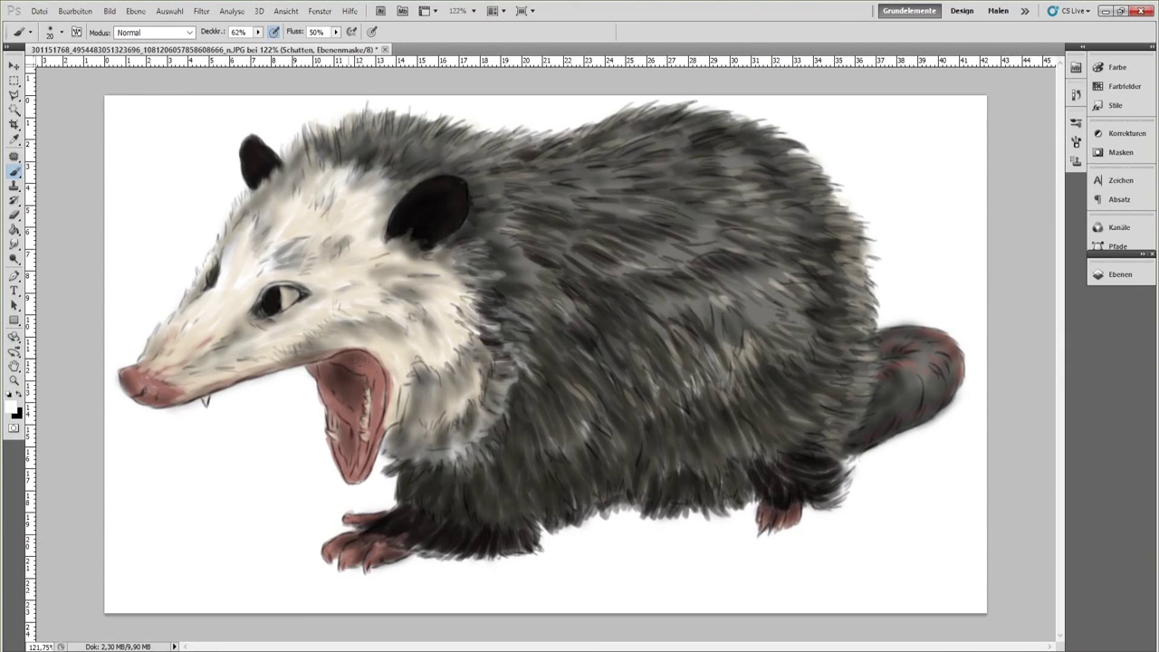
mouse_move(382, 443)
left_mouse_down()
mouse_move(417, 380)
mouse_move(391, 429)
mouse_move(419, 372)
left_mouse_up()
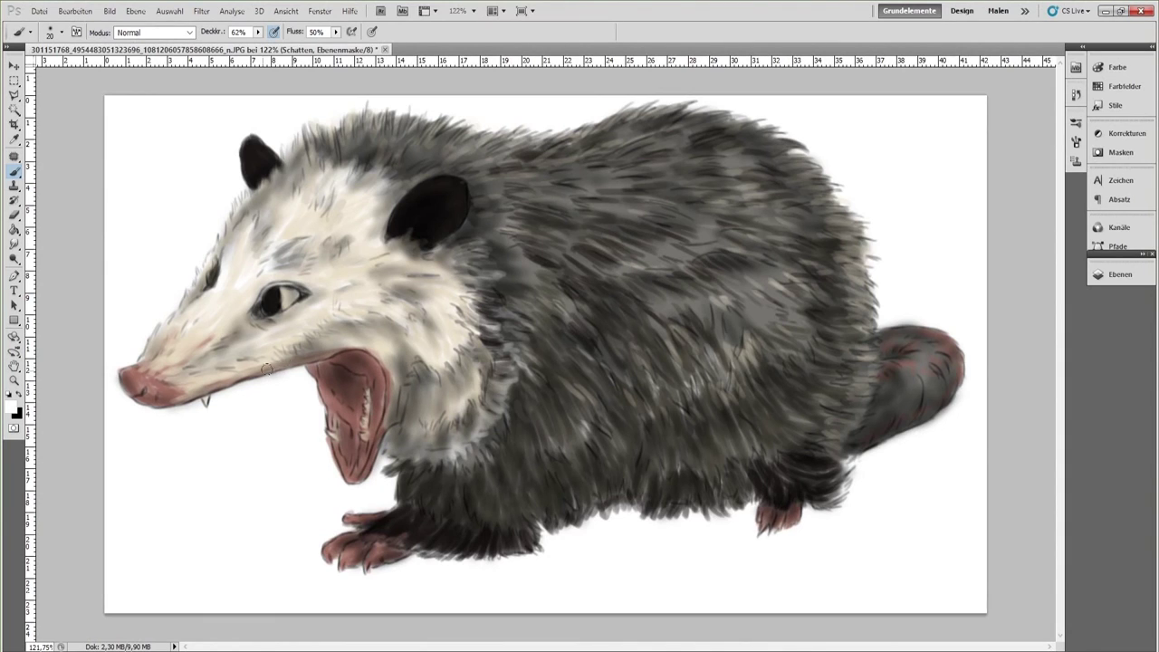
Step: Paint soft highlights in the Licht mask on the ears, eye, neck, back and flank
left_click(1119, 274)
left_click(961, 270)
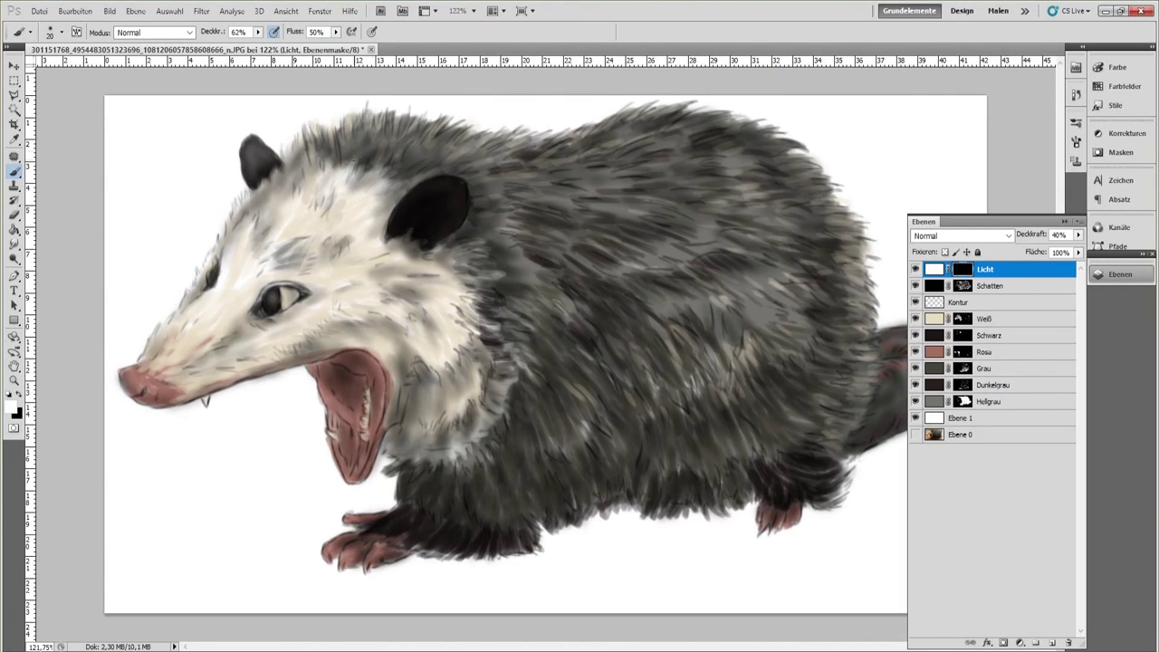
left_click_drag(509, 169, 475, 177)
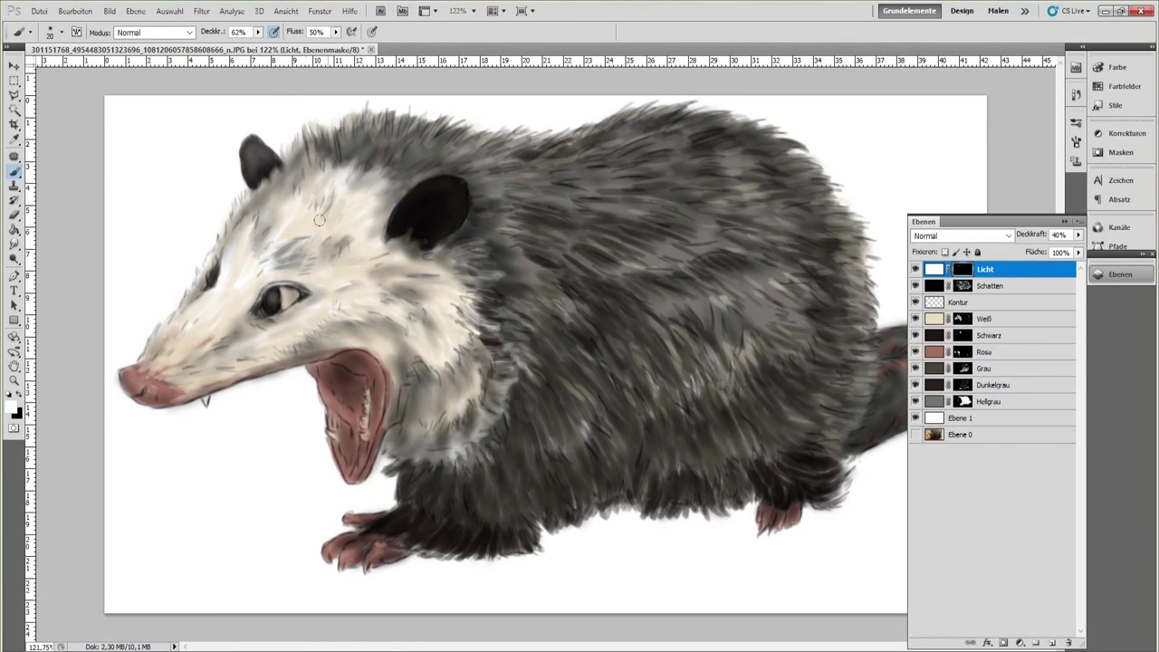
mouse_move(500, 145)
left_mouse_down()
mouse_move(551, 186)
mouse_move(660, 131)
mouse_move(787, 205)
mouse_move(681, 211)
mouse_move(644, 262)
mouse_move(811, 300)
mouse_move(697, 346)
mouse_move(599, 336)
mouse_move(528, 355)
mouse_move(522, 412)
mouse_move(572, 376)
mouse_move(616, 369)
left_mouse_up()
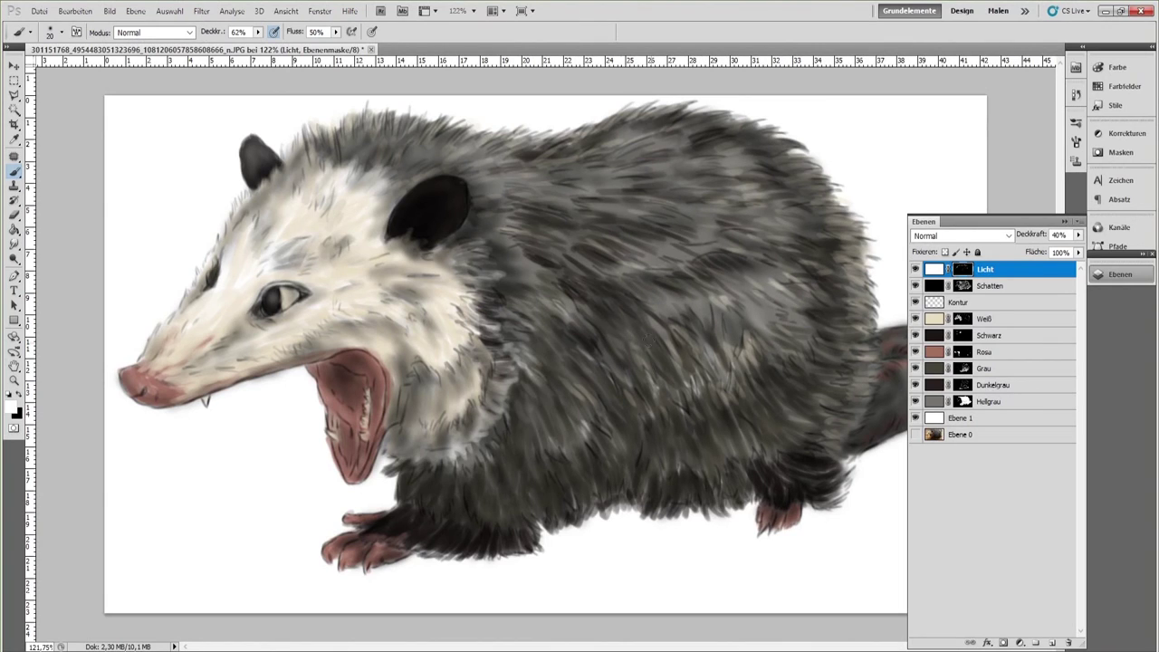
left_click(1101, 277)
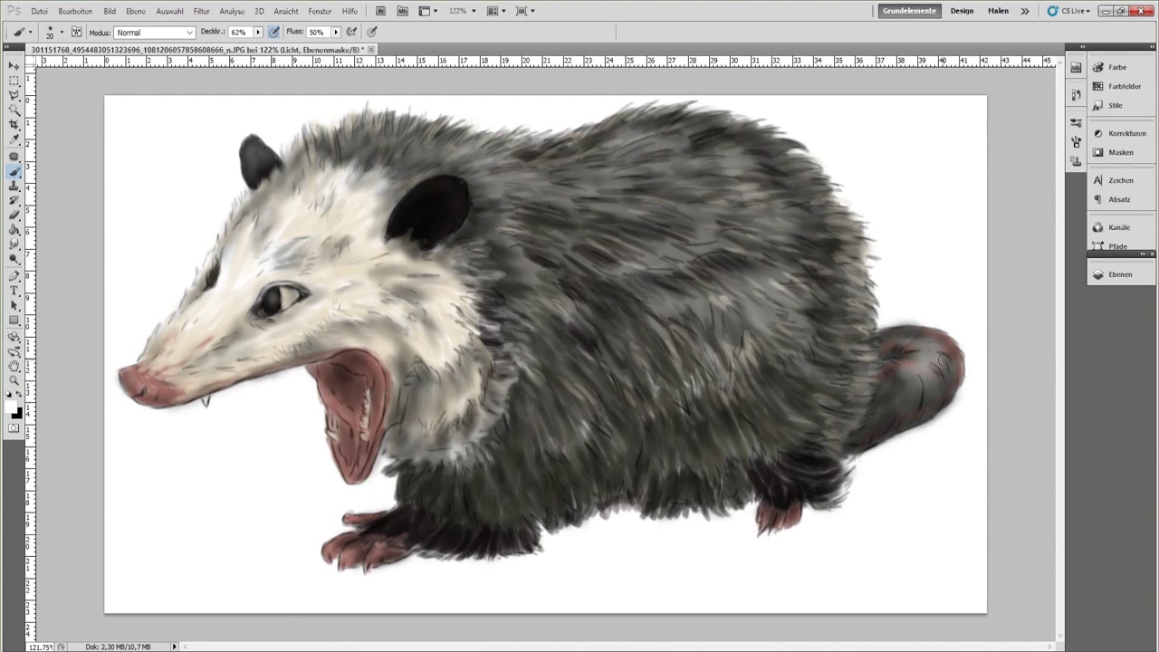
Step: Sign the drawing below the tail on the Kontur layer with a thin 2 px black brush, adding the artist's signature and year
left_click(1101, 276)
left_click(936, 305)
left_click(1104, 276)
right_click(792, 466)
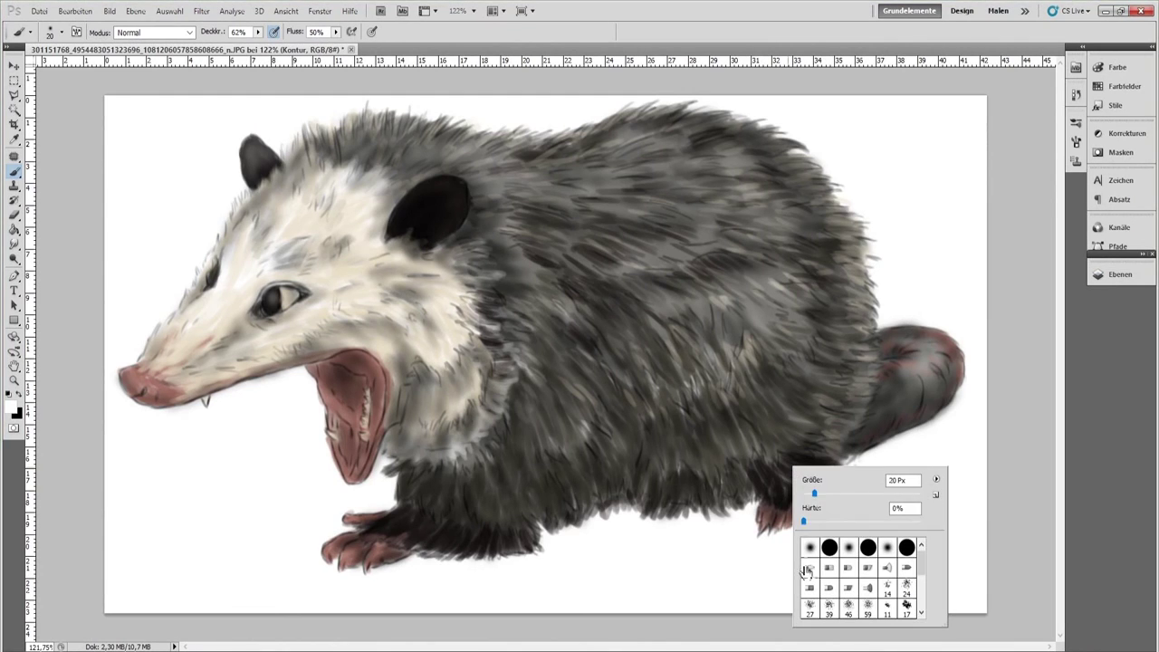
left_click(809, 569)
left_click_drag(815, 494, 804, 499)
key("Return")
key("x")
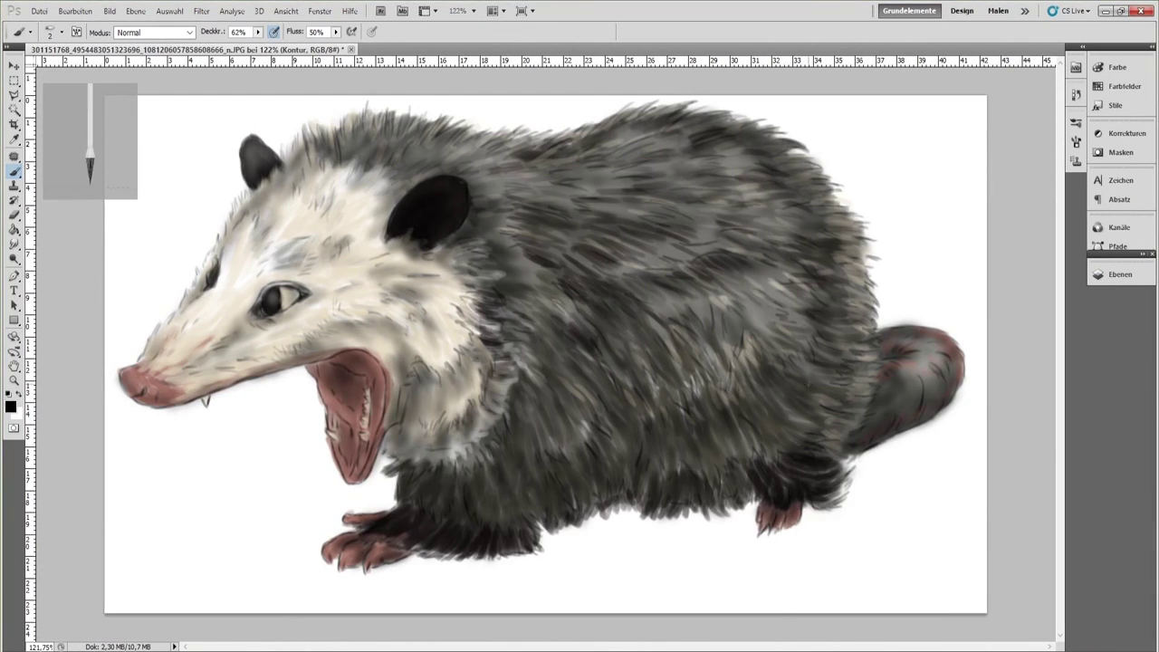
mouse_move(903, 457)
left_mouse_down()
mouse_move(941, 434)
mouse_move(965, 438)
left_mouse_up()
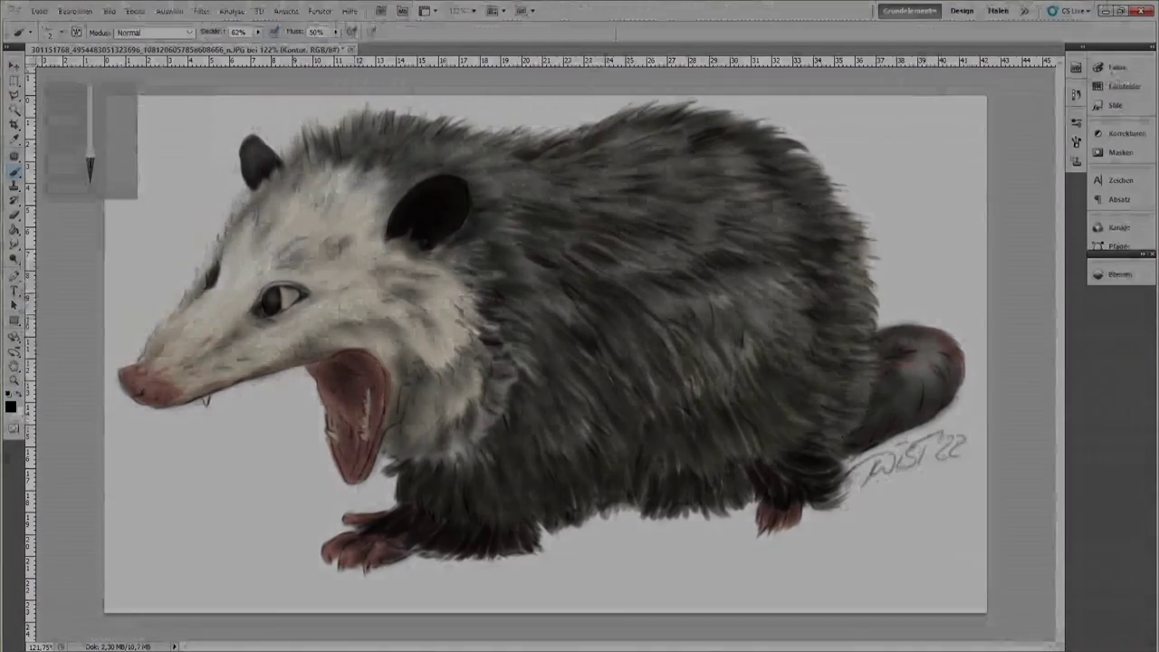